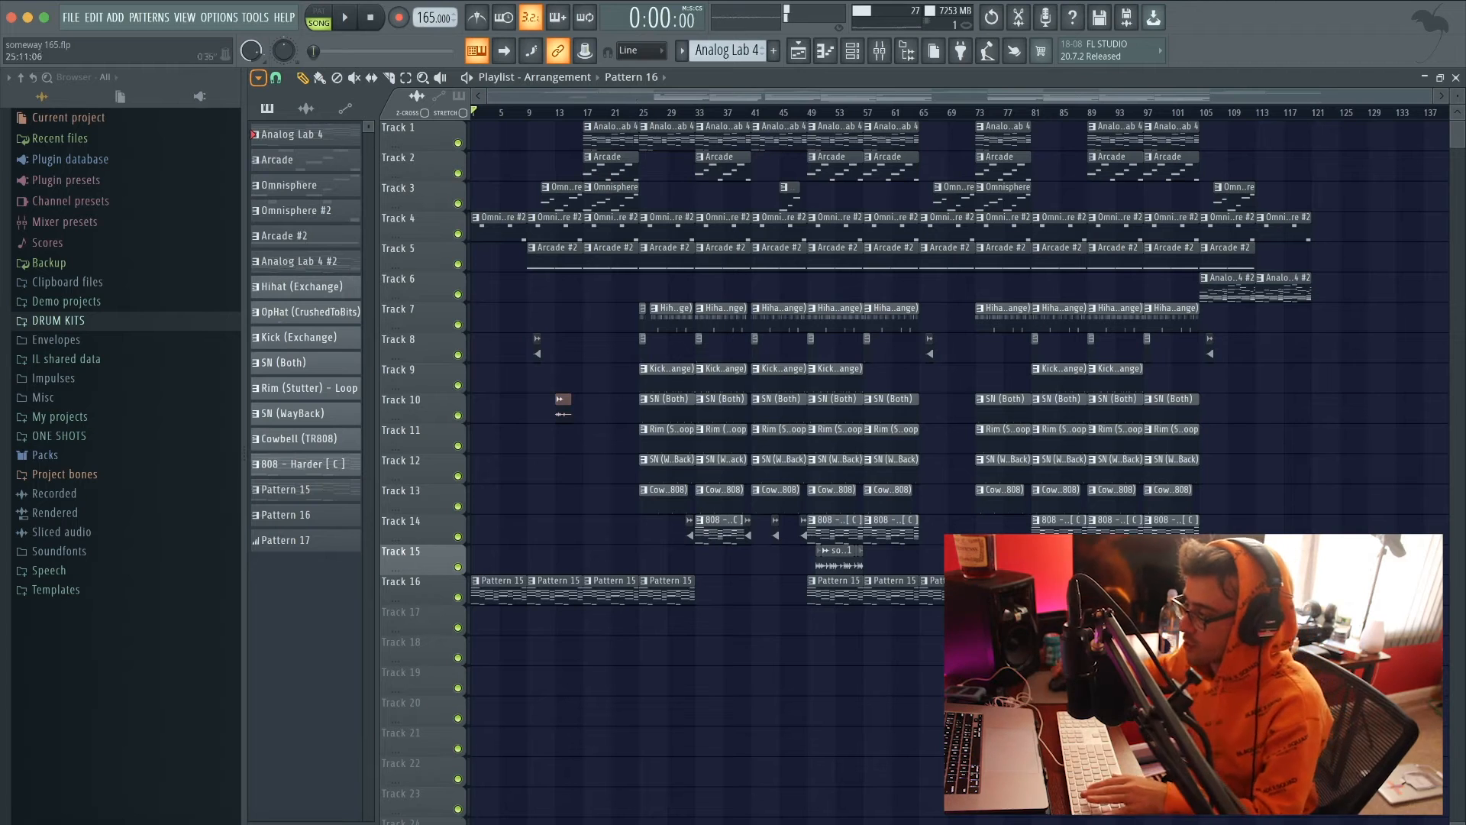
left_click(853, 51)
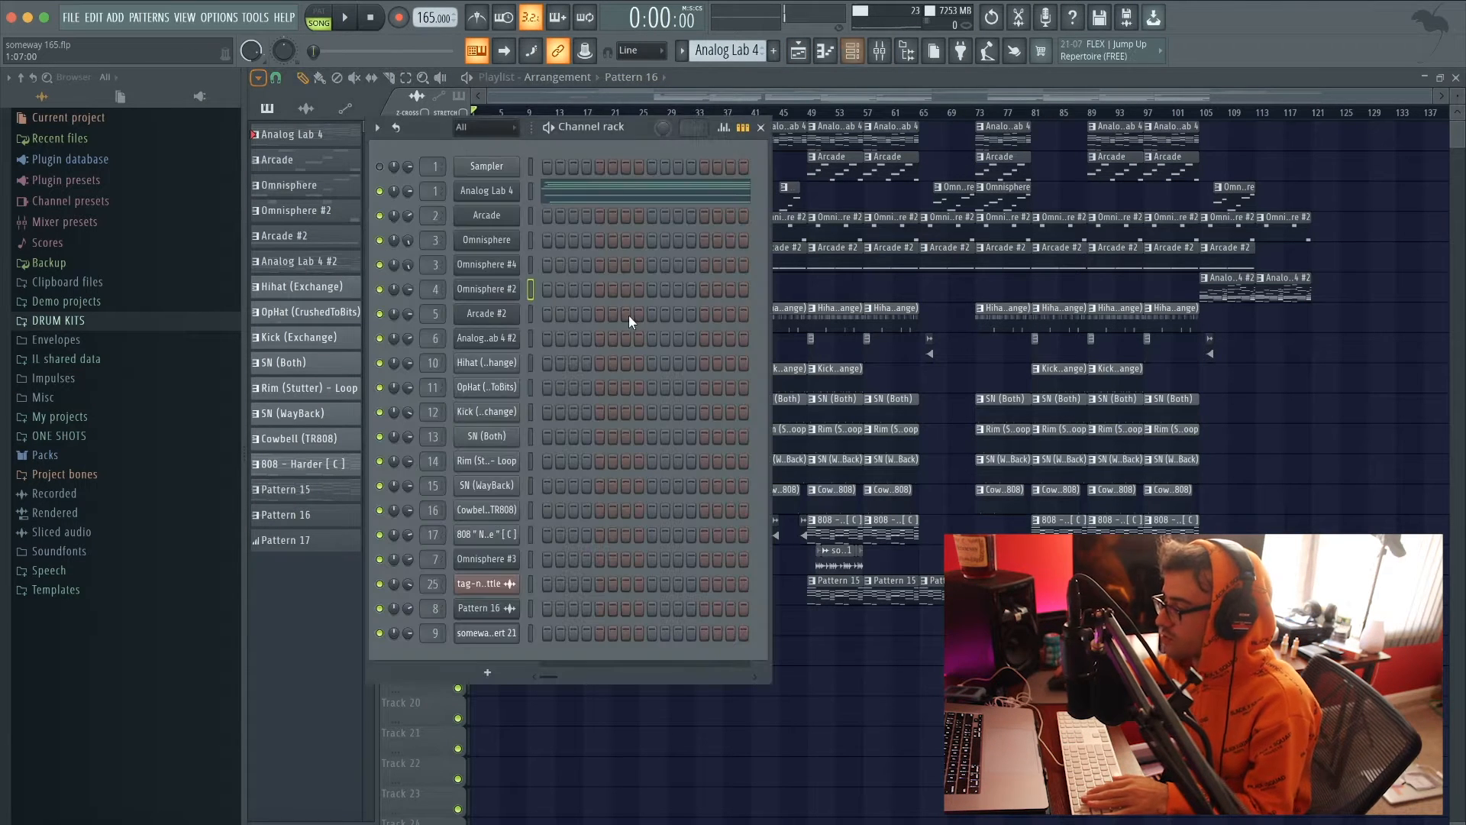
left_click(853, 51)
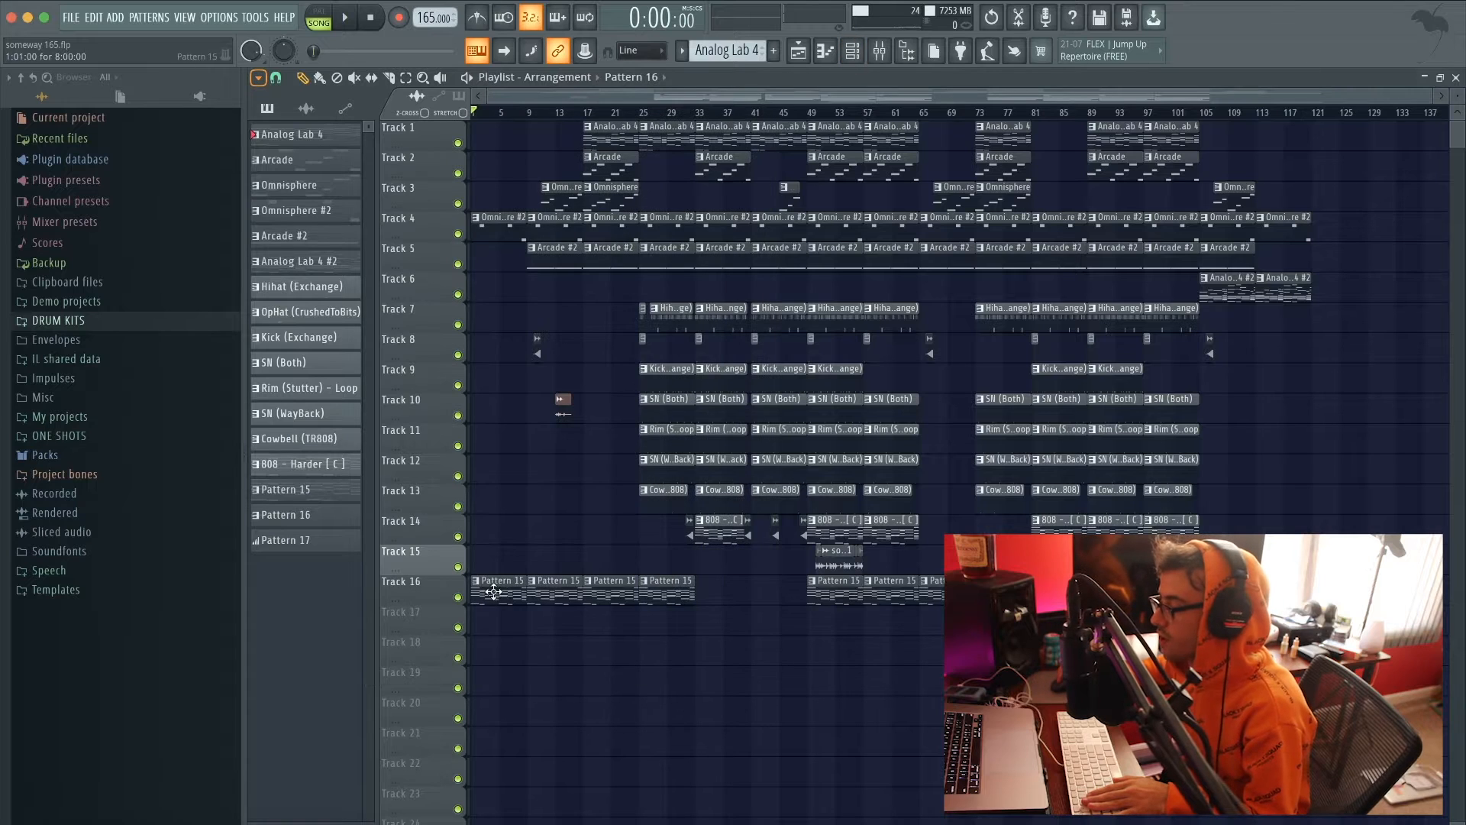
Step: Select the first eight bars of the playlist as the playback range and solo Track 1
left_click_drag(618, 135, 722, 116)
scroll(523, 115, "up", 5)
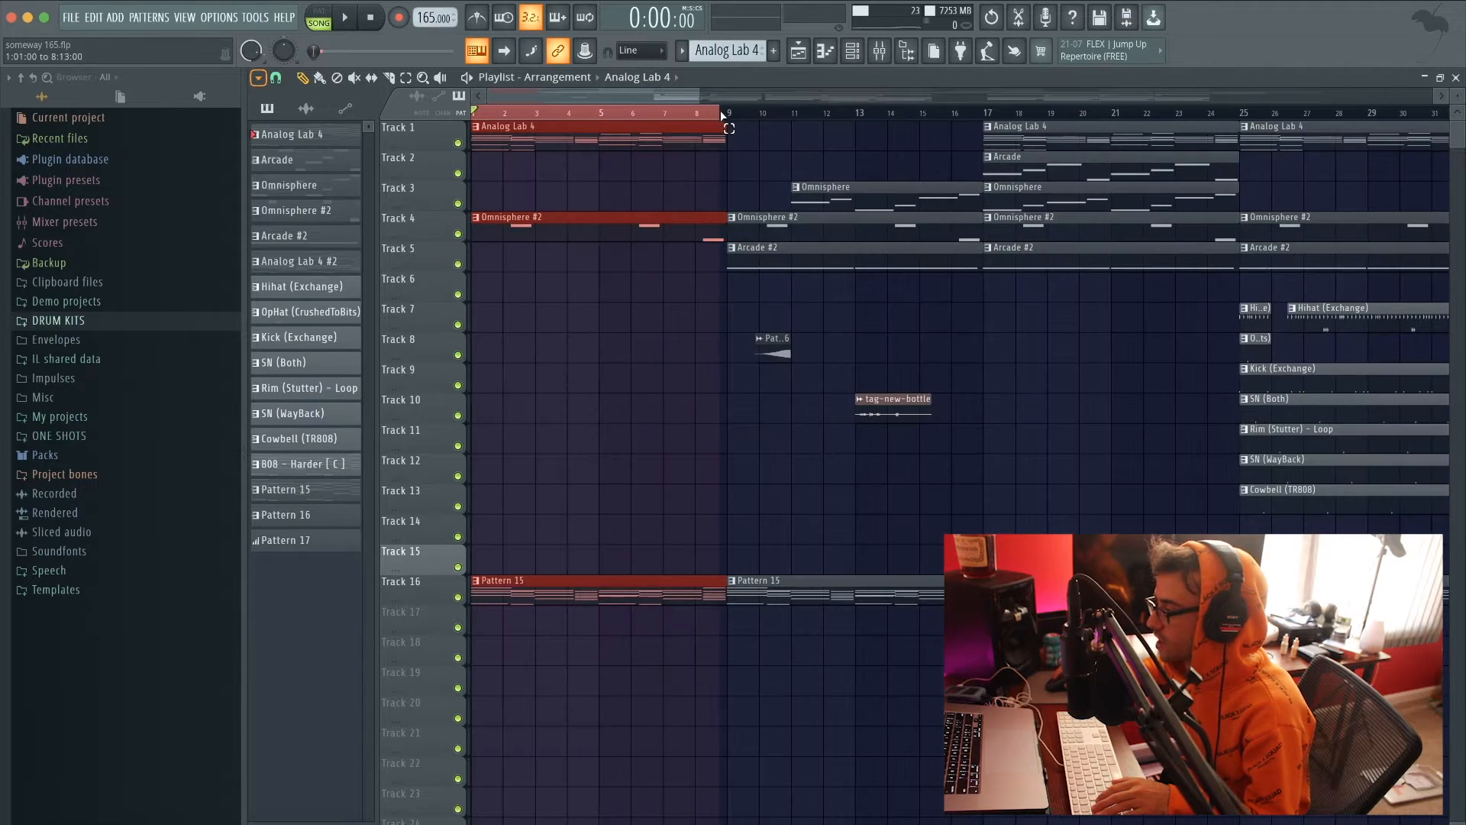
right_click(458, 143)
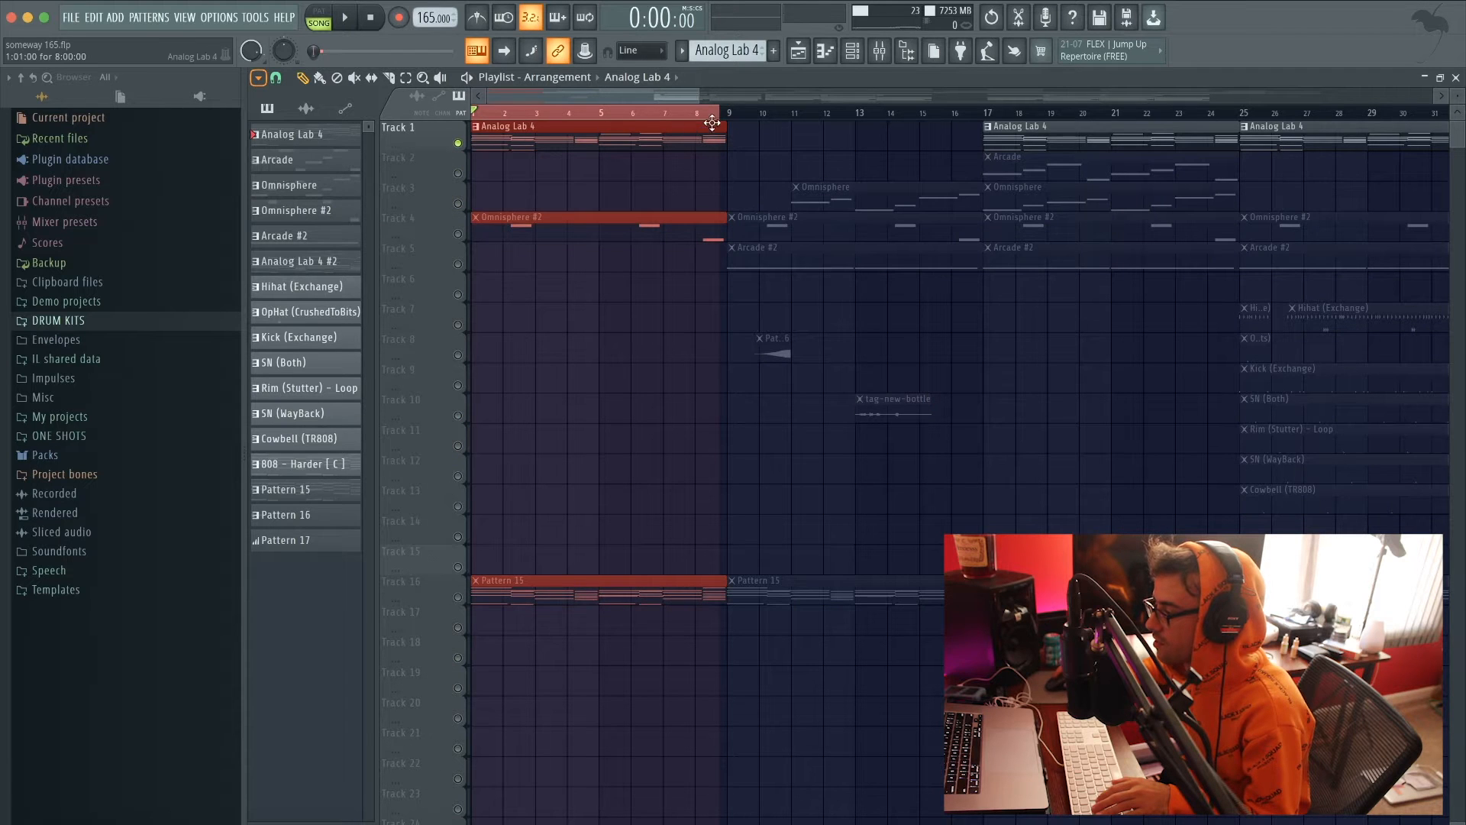
Step: Open the Analog Lab 4 clip's notes in the piano roll and play the chord progression through once
double_click(477, 135)
key("space")
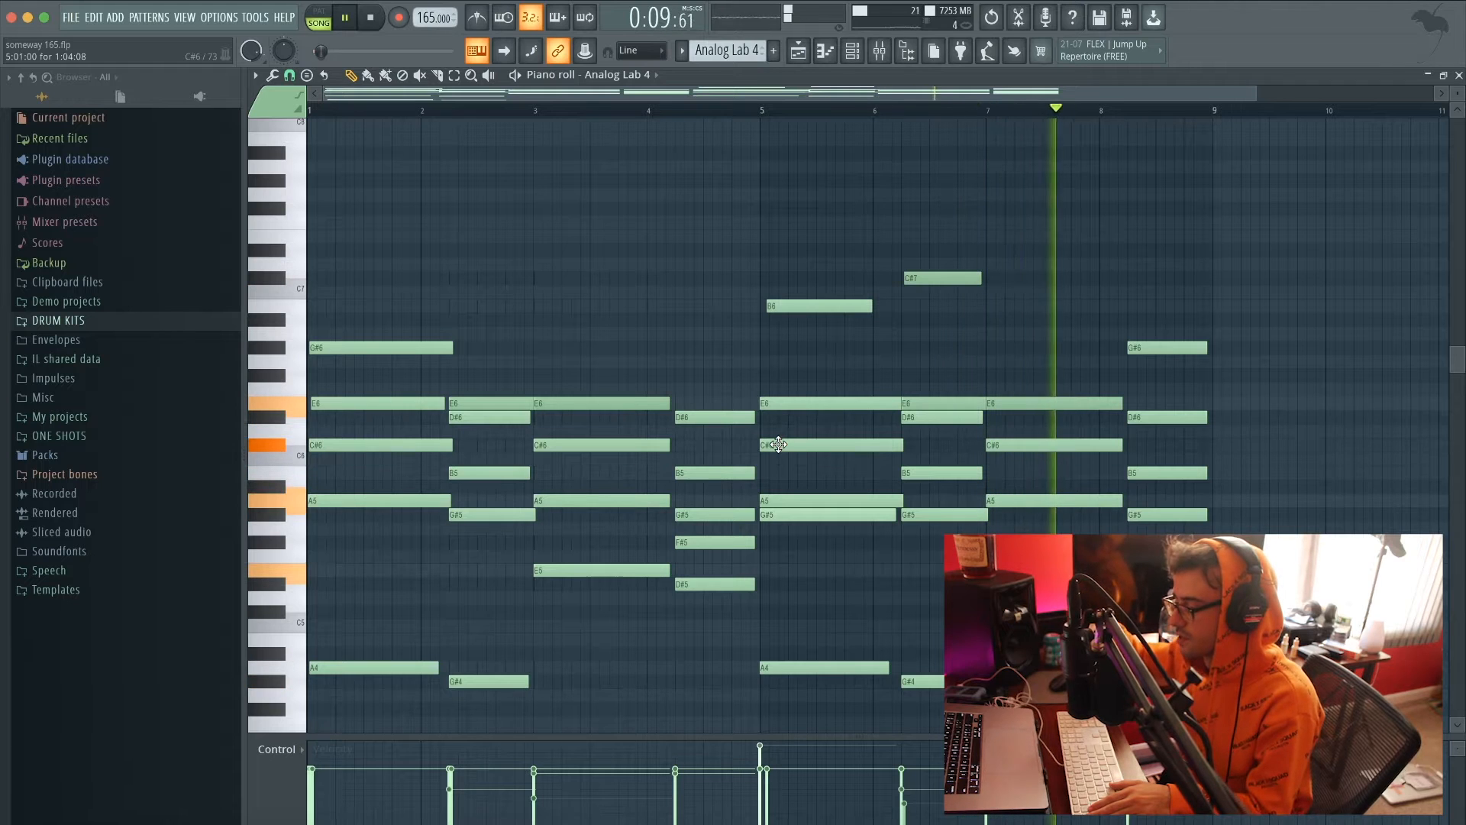
key("space")
key("F6")
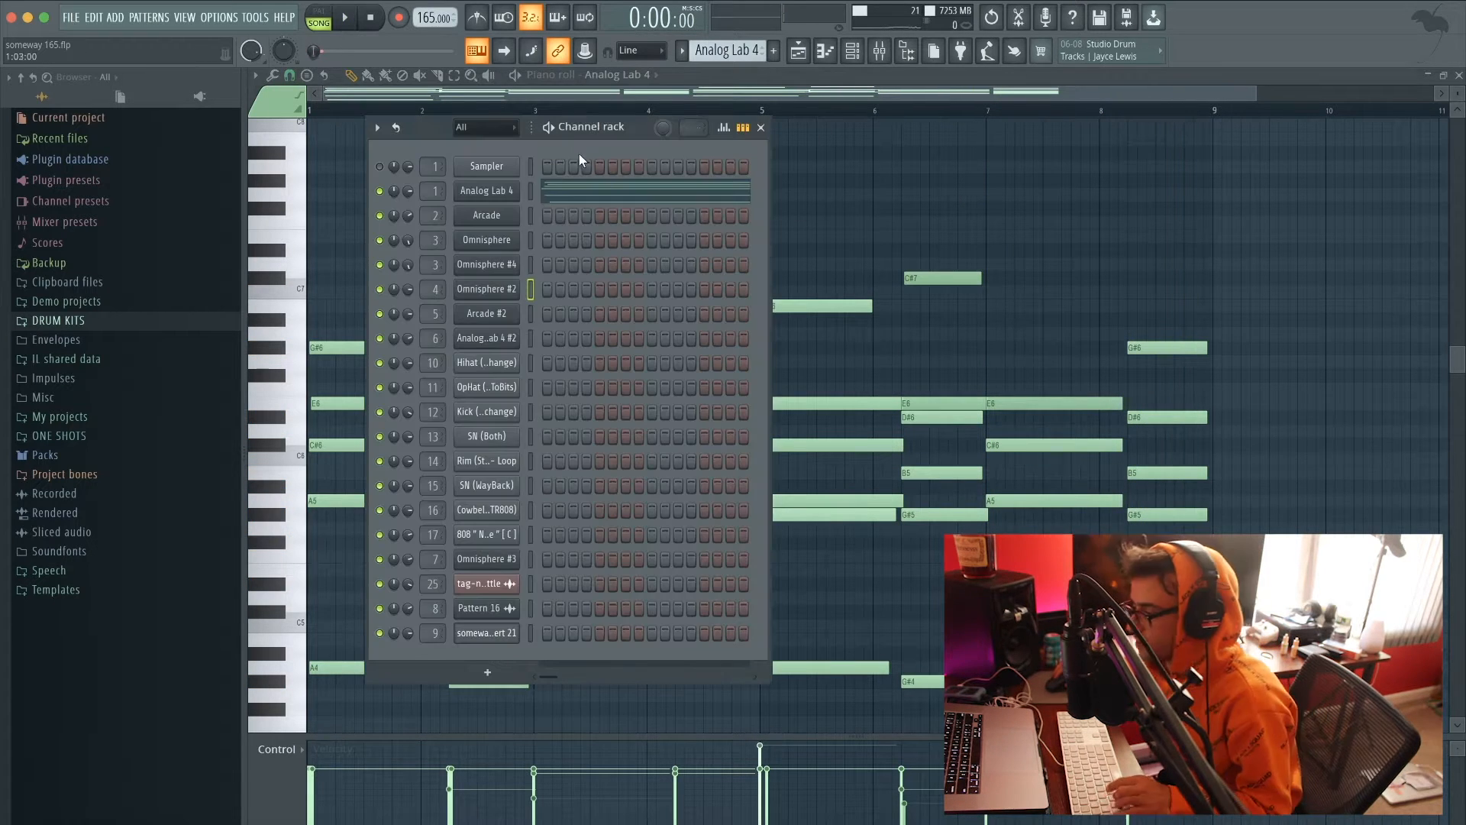
left_click(761, 128)
scroll(665, 185, "up", 3)
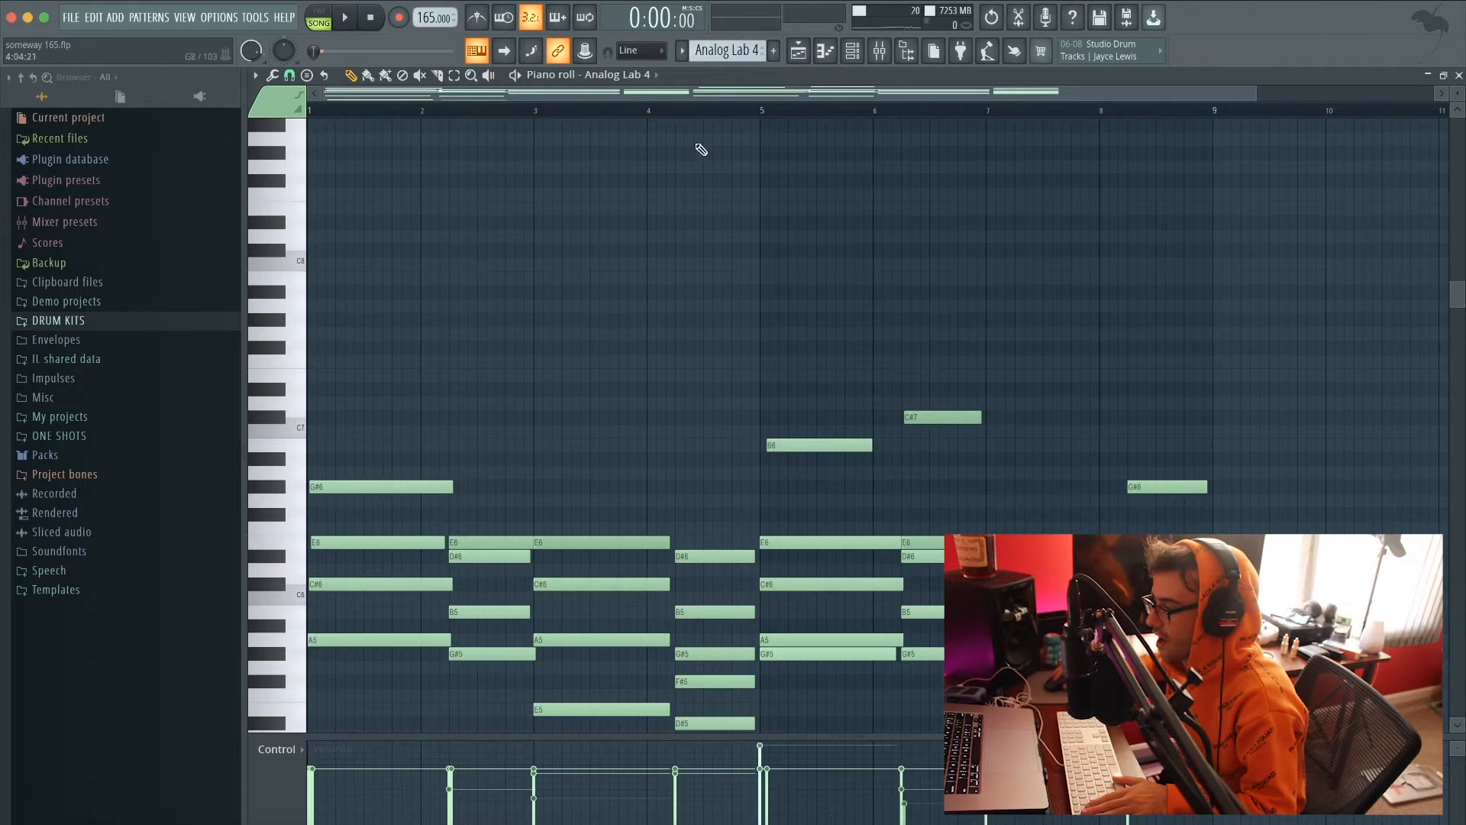
Step: Play the loop on the Analog Lab 4 mixer track with its effects bypassed, and enable RVerb Stereo
left_click(798, 52)
left_click(350, 272)
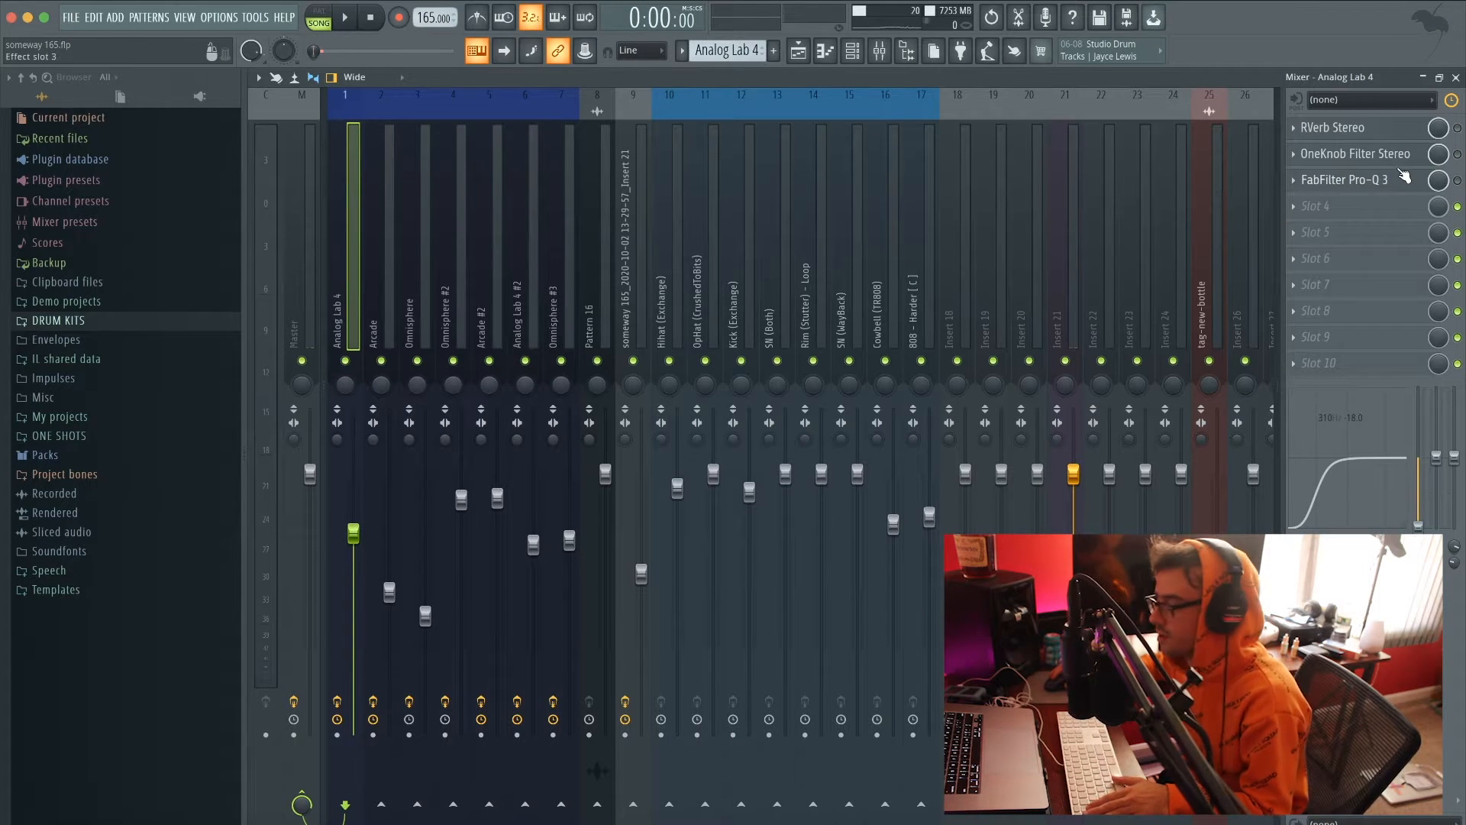
key("space")
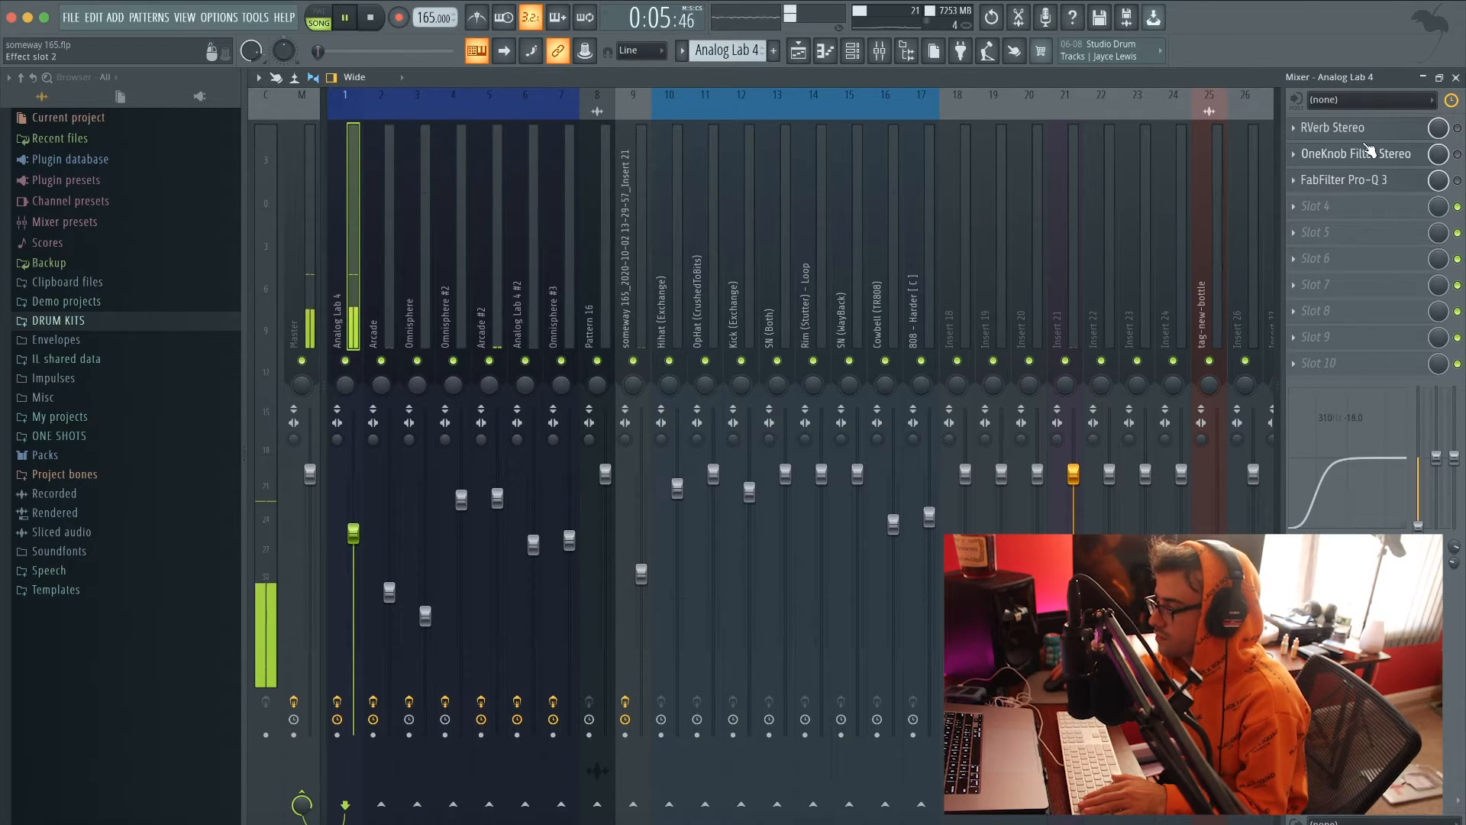
key("space")
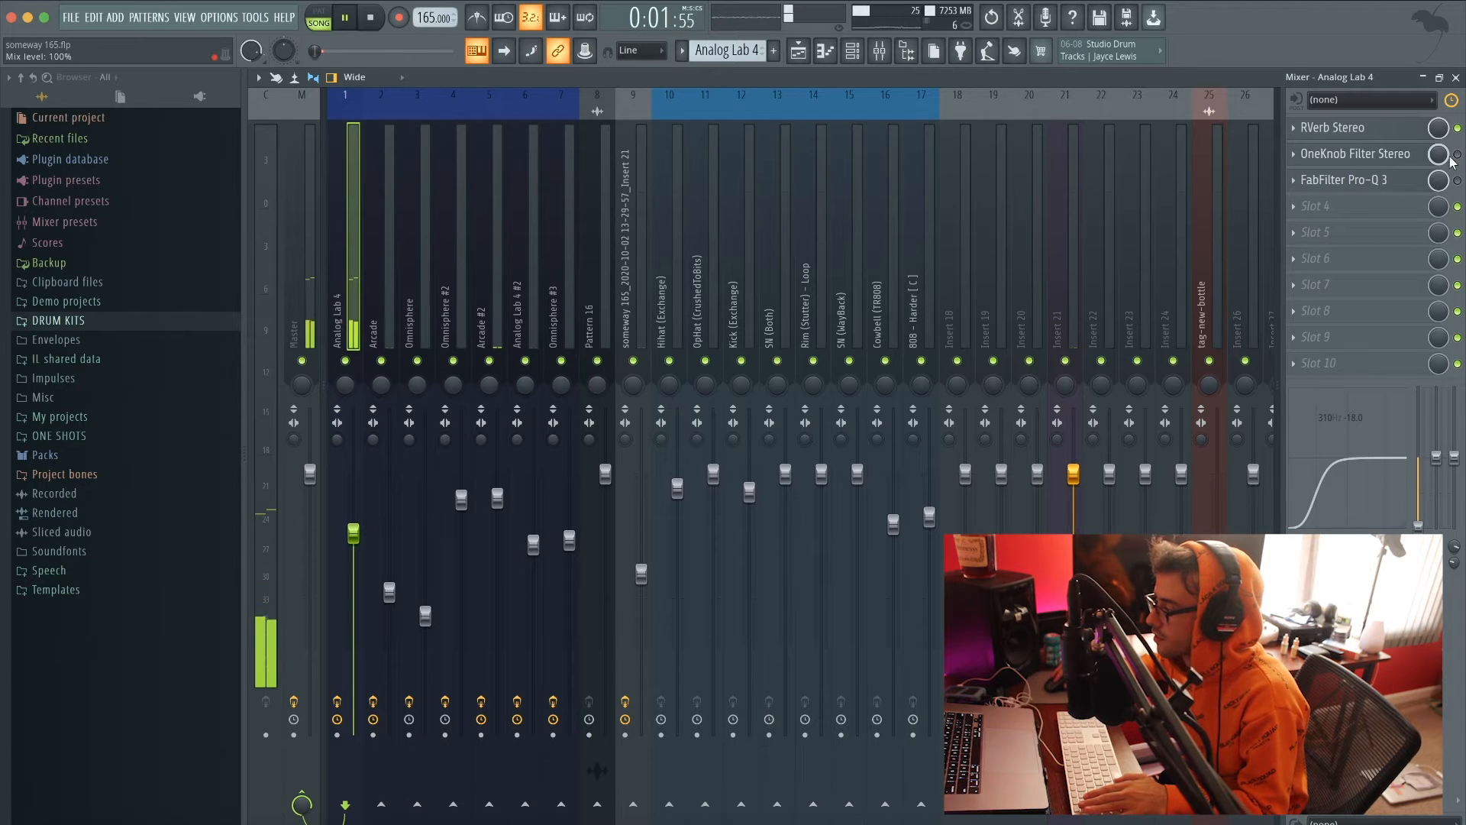
Step: Check the OneKnob Filter settings on the Analog Lab 4 track, enable that effect, and inspect the FabFilter Pro-Q 3 curve
left_click(1360, 150)
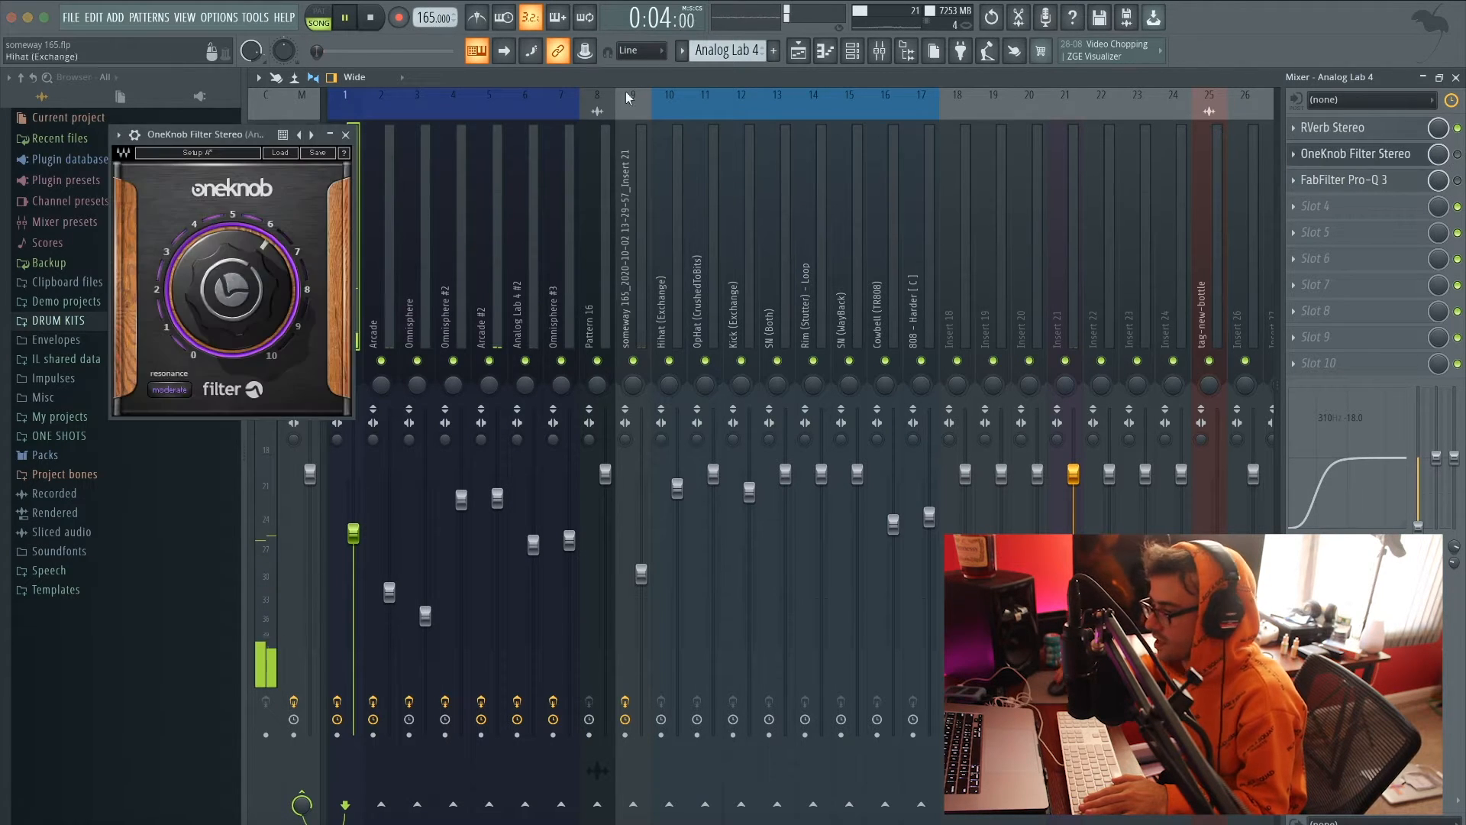
left_click(346, 135)
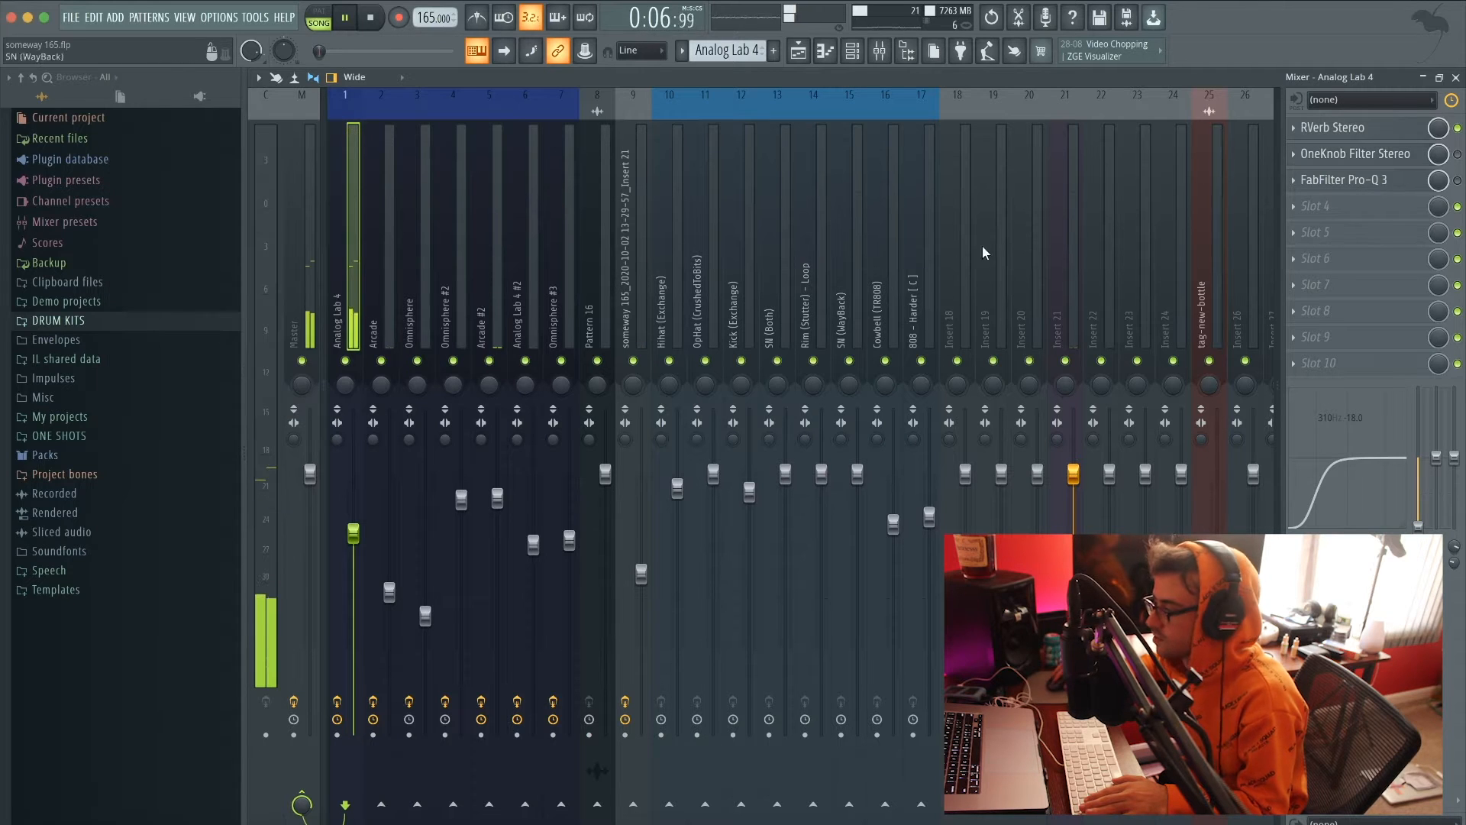
left_click(1458, 154)
left_click(1380, 181)
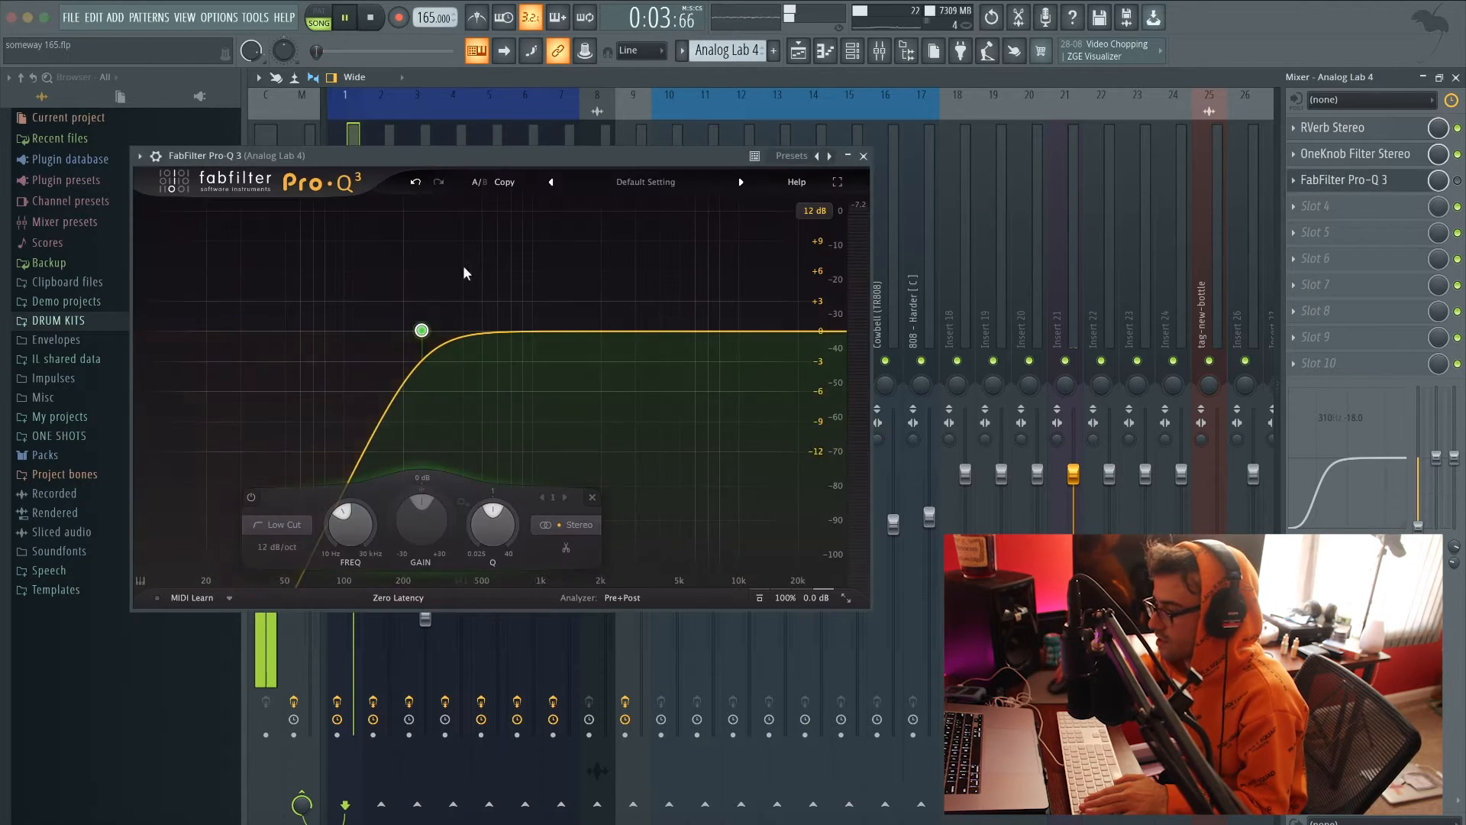
left_click(864, 155)
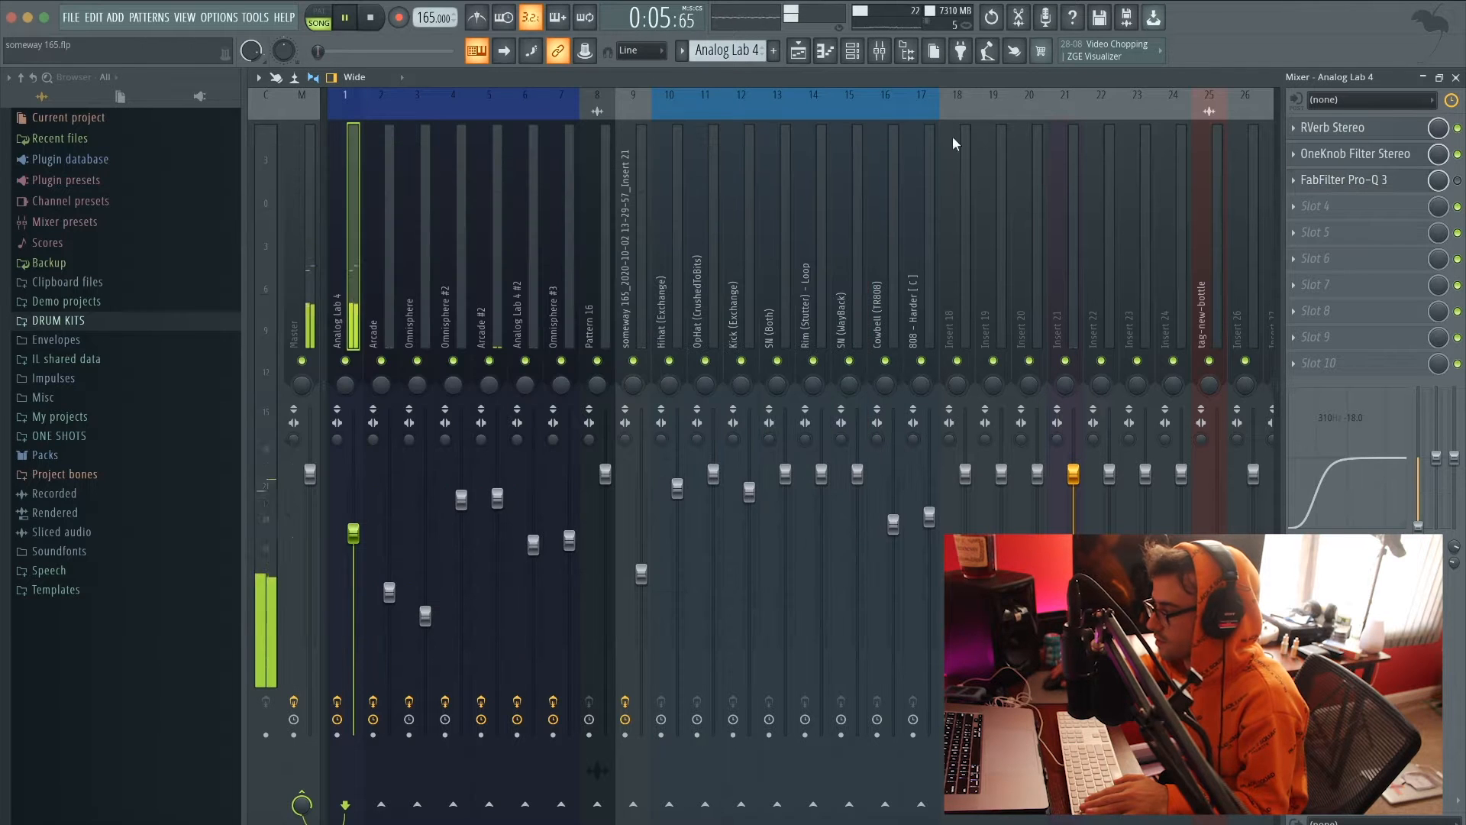
key("space")
Step: Return to the playlist and solo Track 16, which holds the Pattern 15 clips
key("F5")
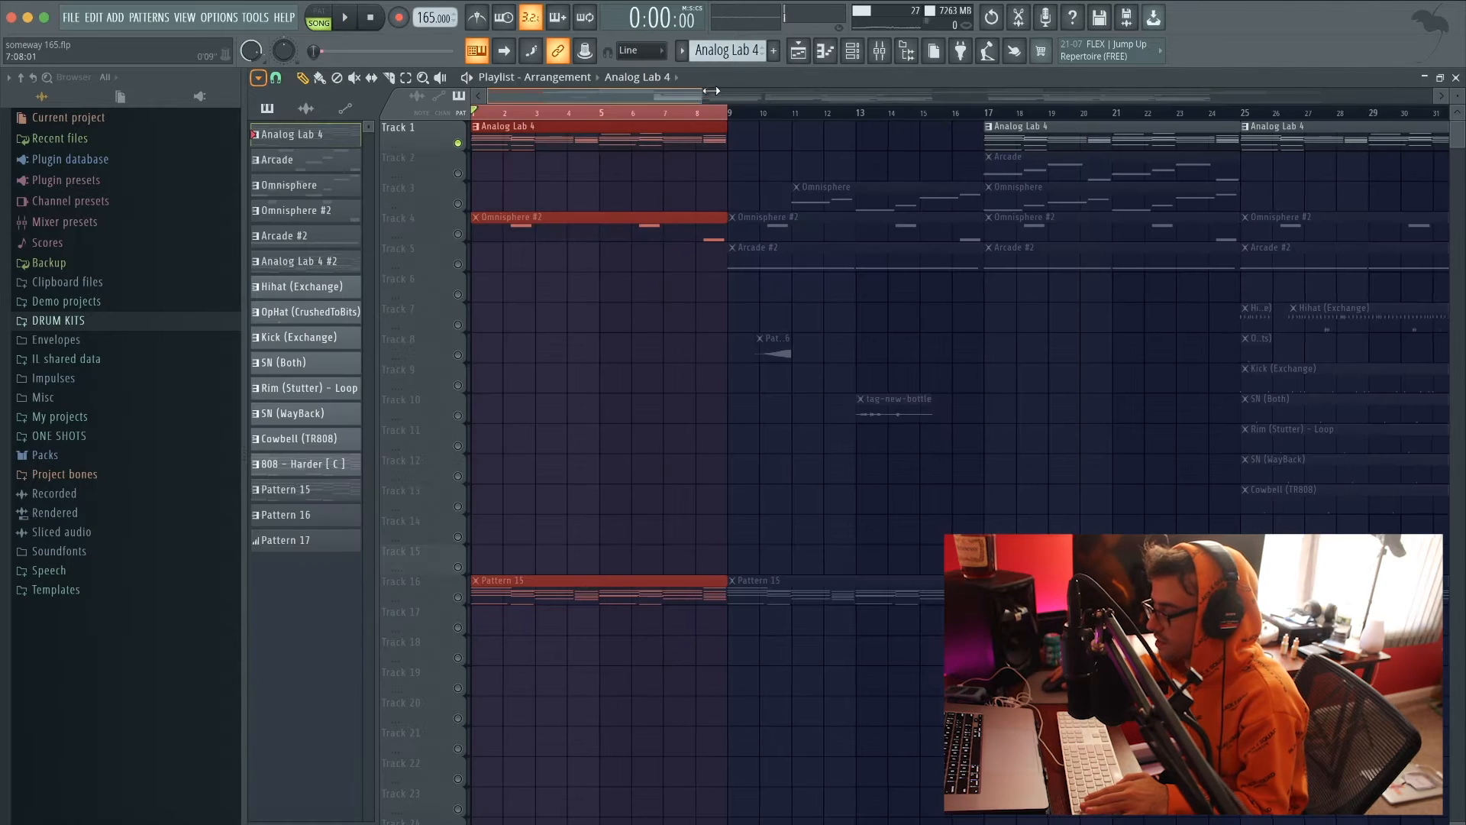
left_click_drag(701, 93, 874, 93)
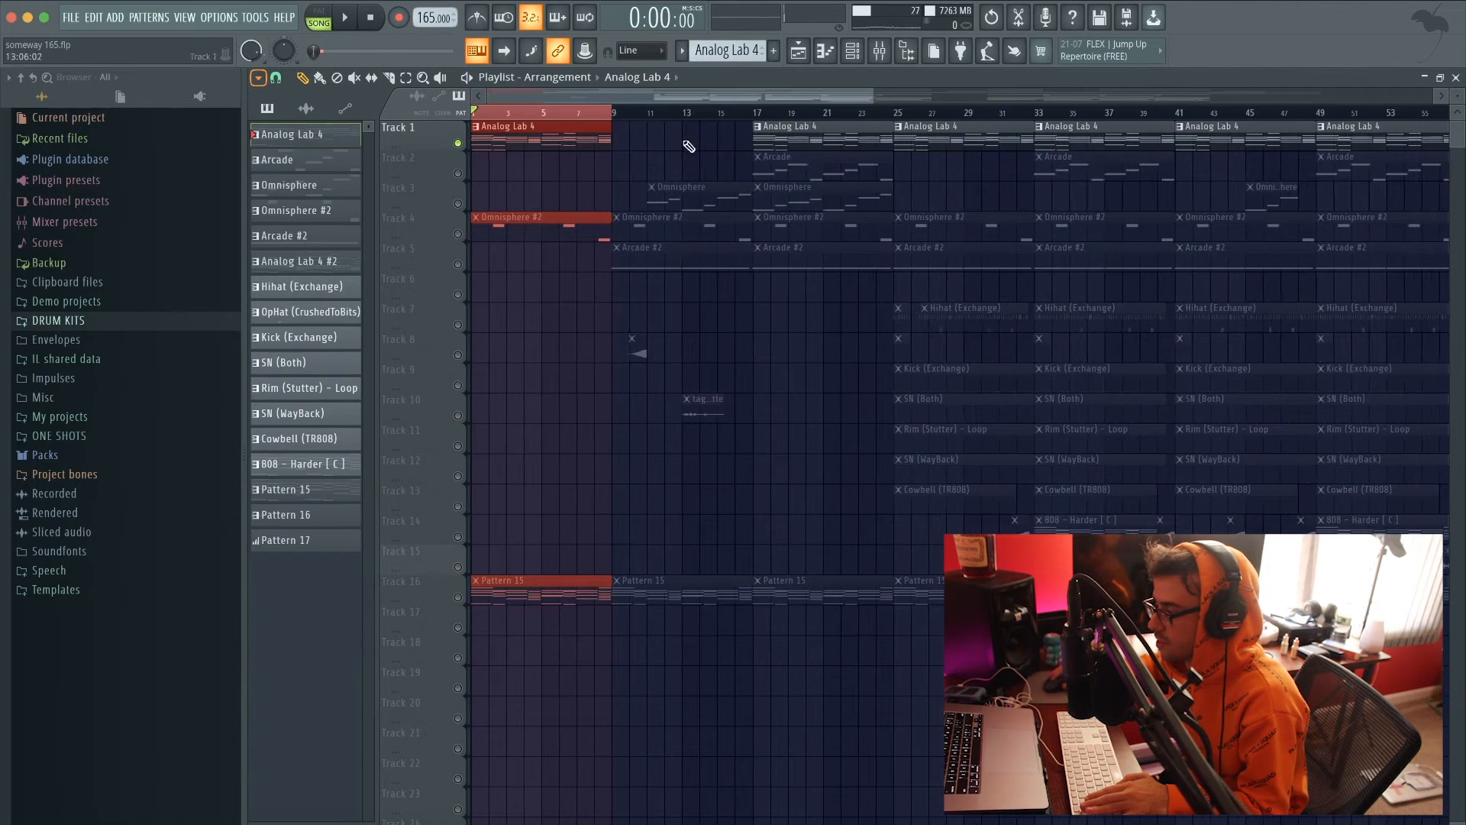
left_click(460, 599)
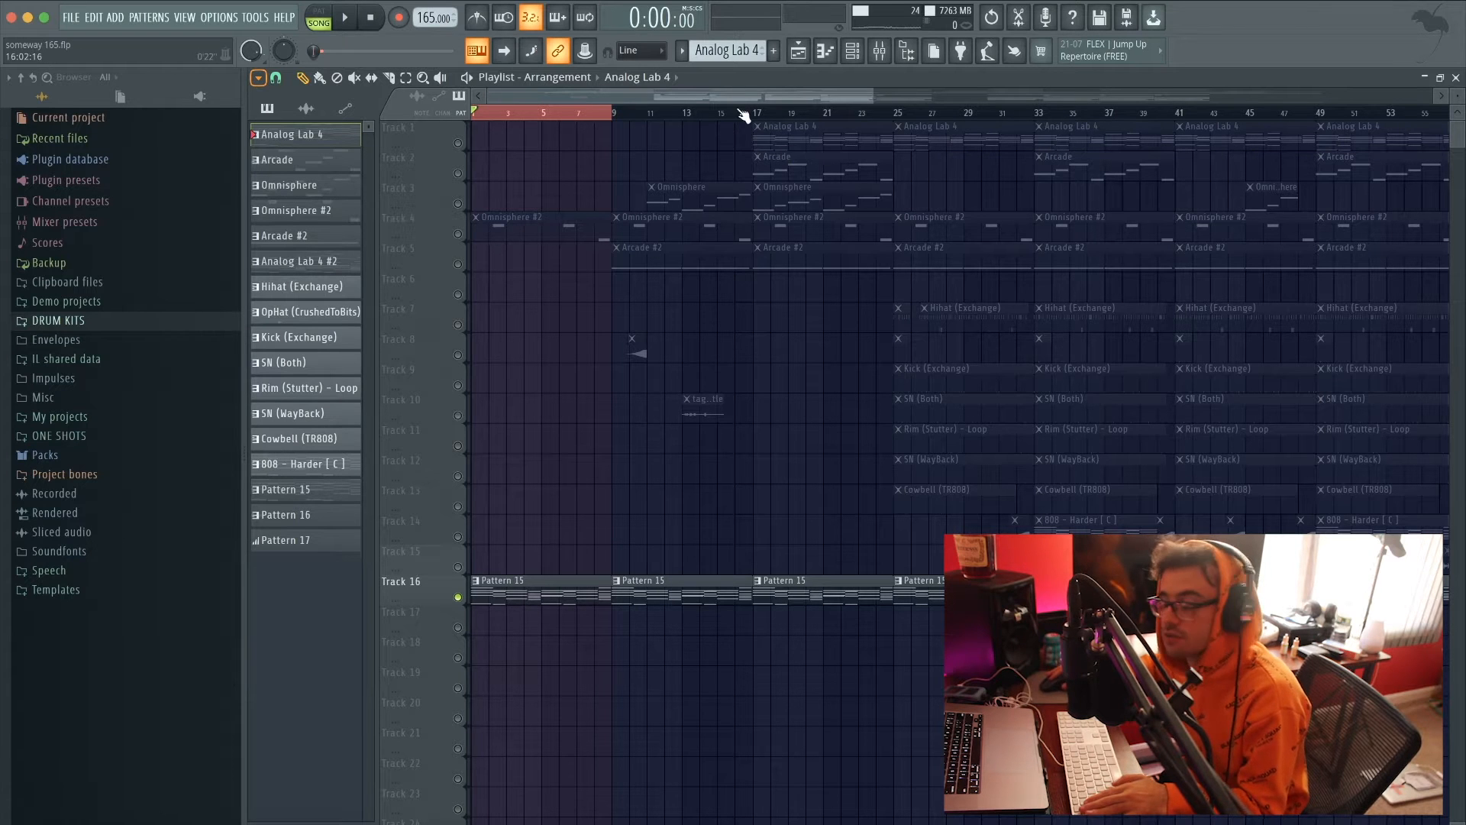
Step: Open Pattern 15's Omnisphere #3 notes in the piano roll and play the layered chords
double_click(563, 597)
left_click_drag(737, 93, 363, 61)
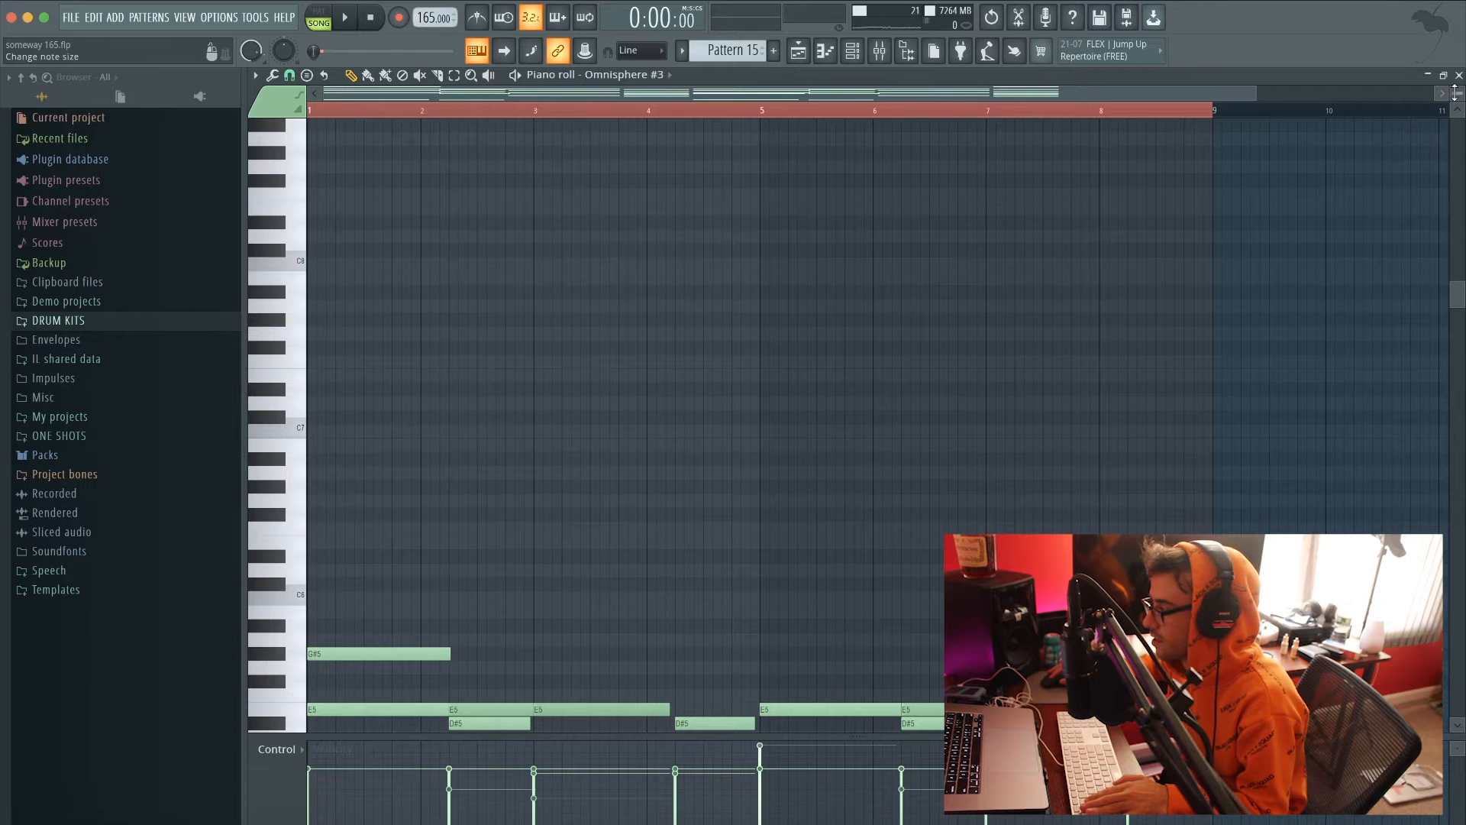
scroll(883, 249, "down", 10)
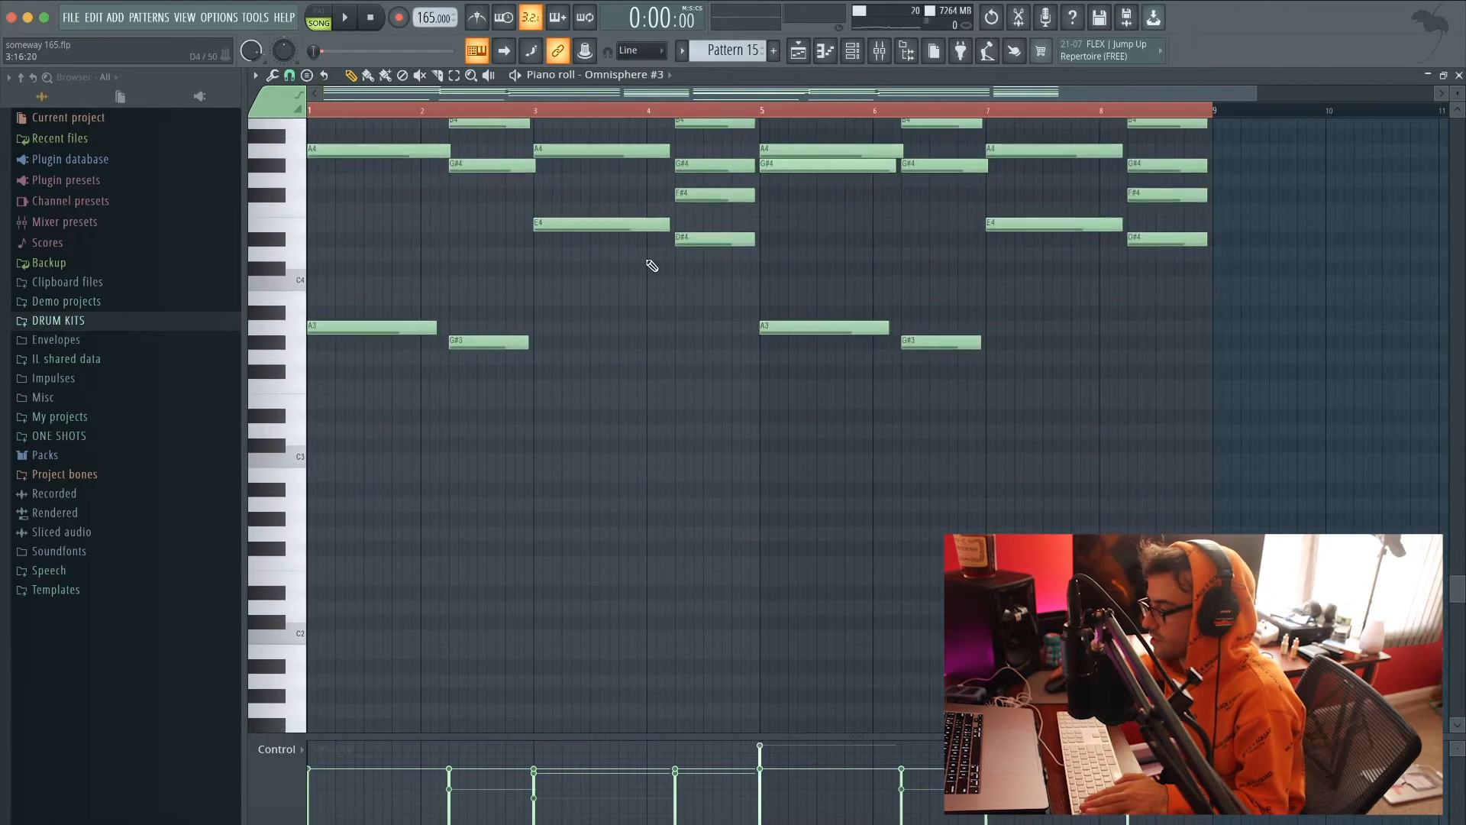
scroll(550, 198, "up", 5)
key("space")
left_click(852, 51)
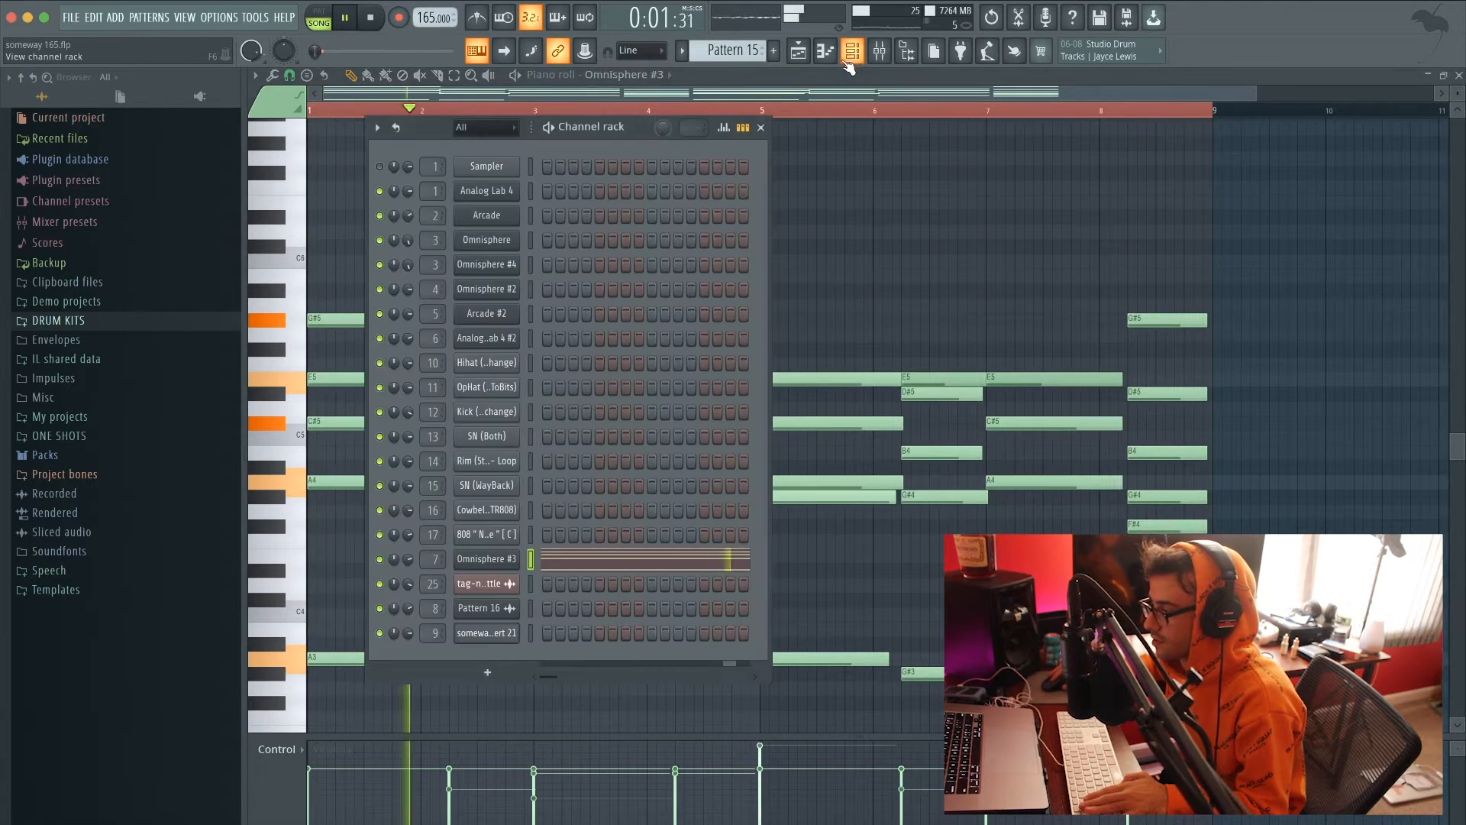
left_click(798, 51)
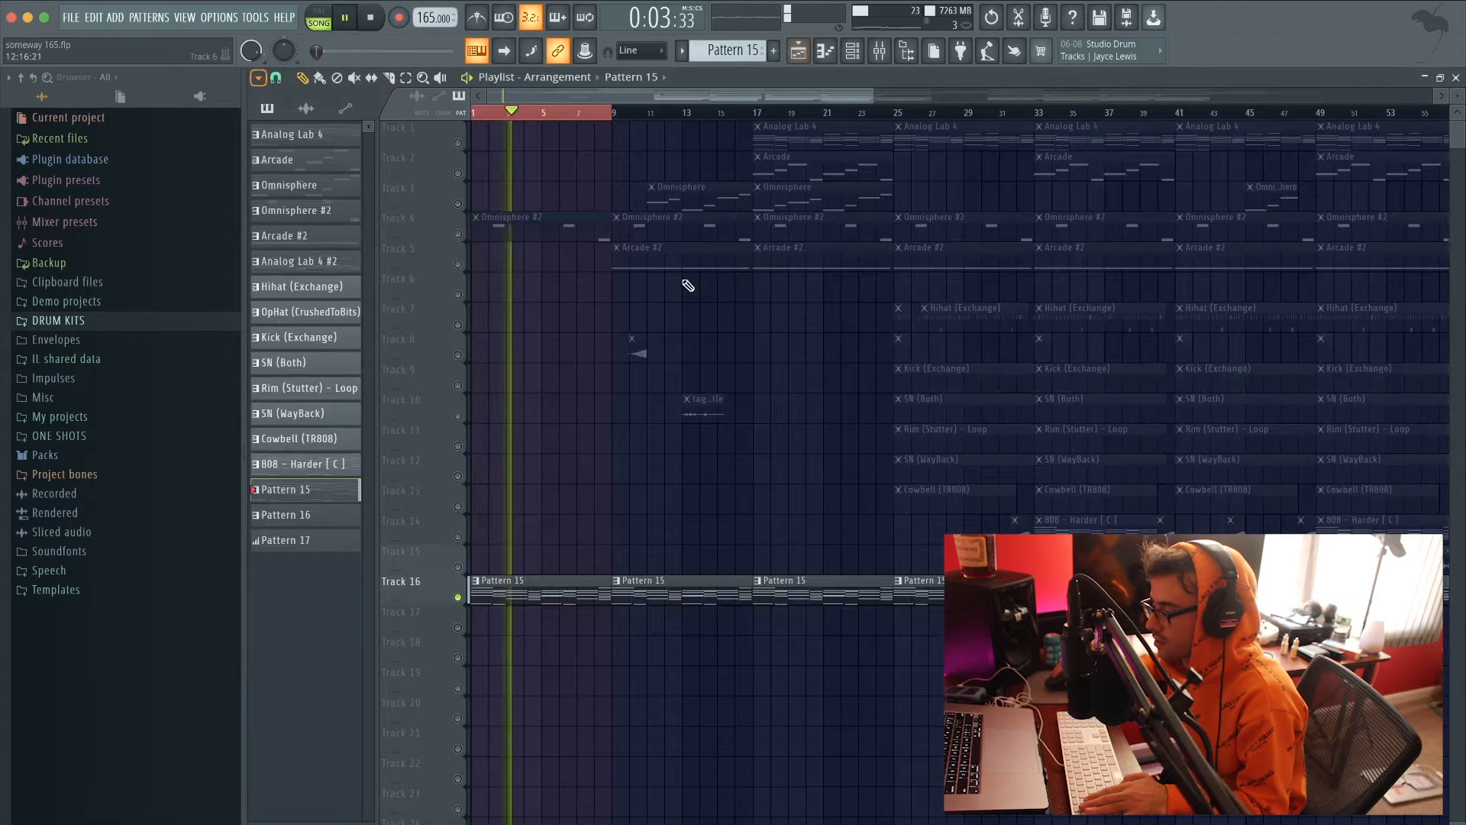
double_click(576, 599)
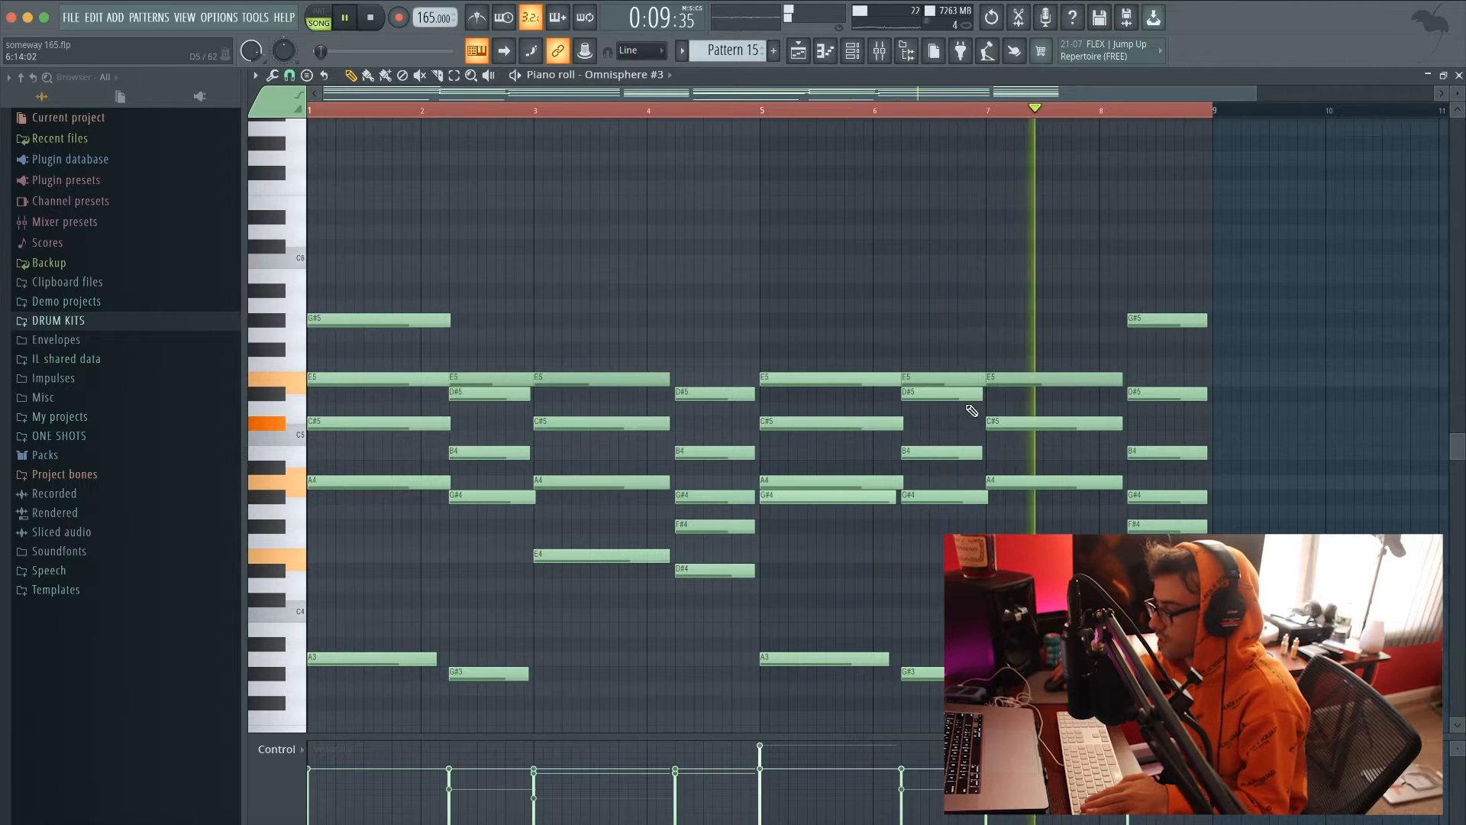
key("space")
Step: Unmute Track 4 in the playlist alongside Track 16 and start playback
left_click(882, 52)
left_click(798, 51)
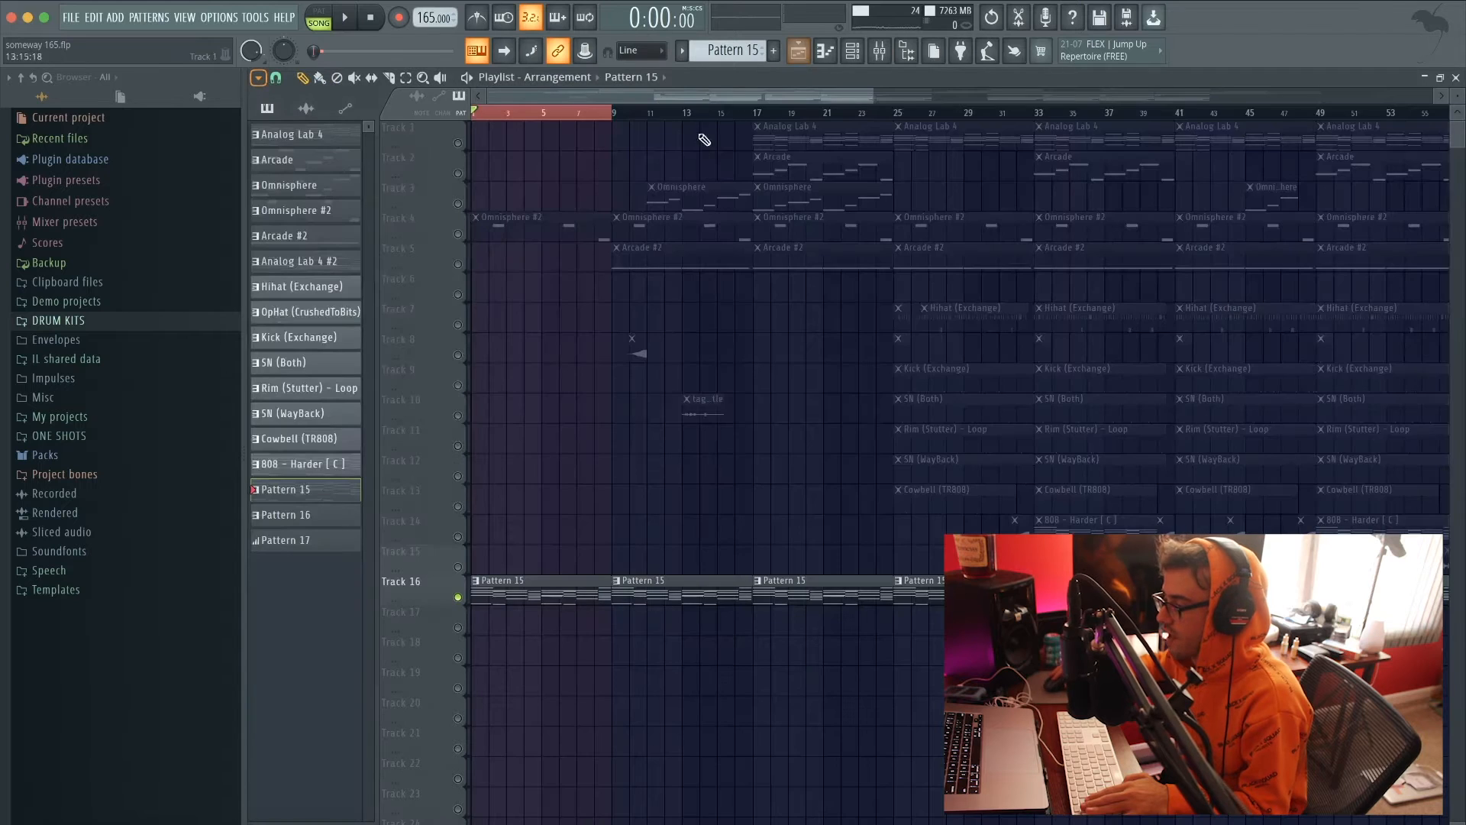
left_click(458, 234)
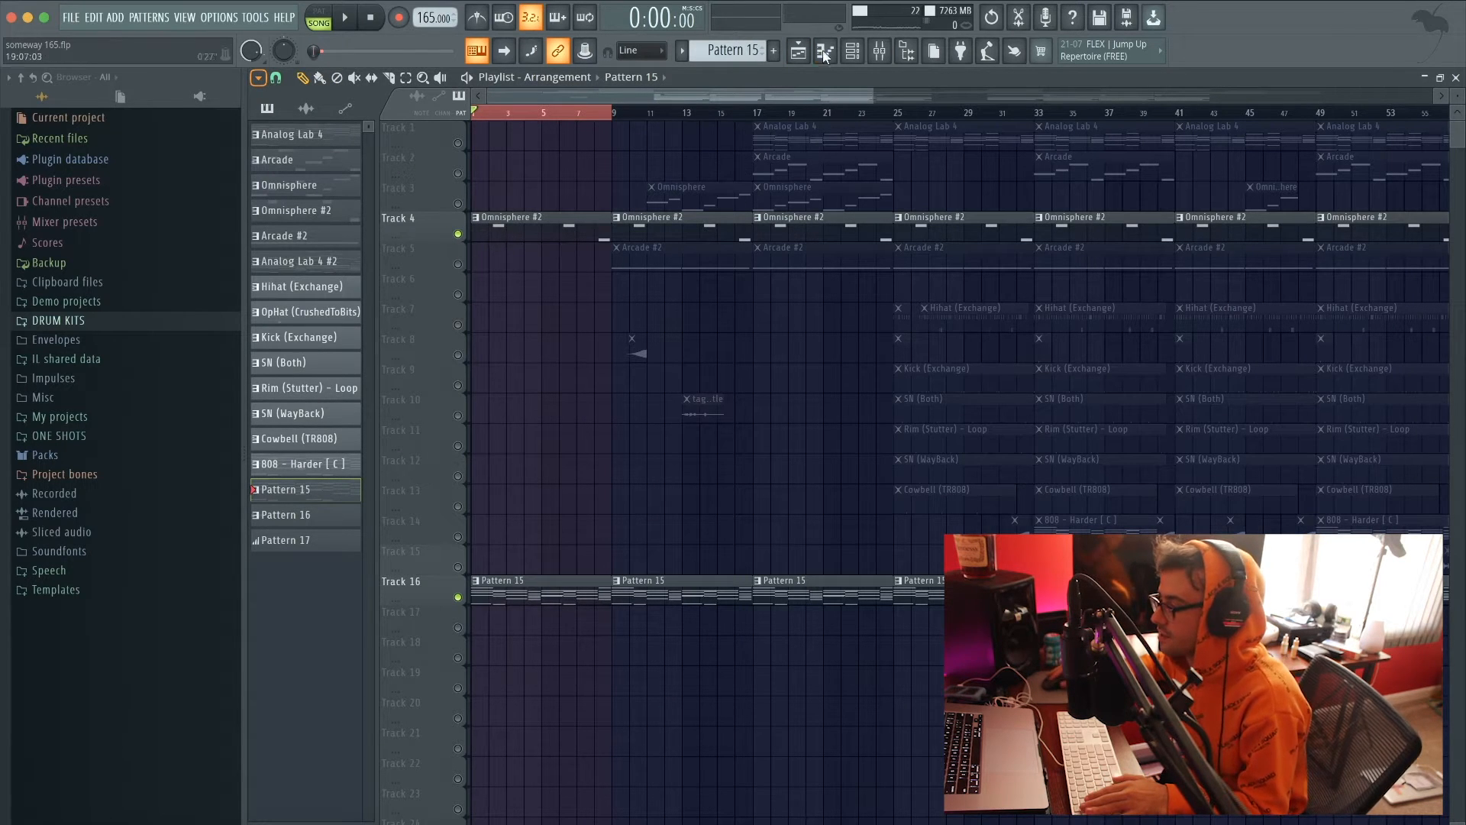
key("space")
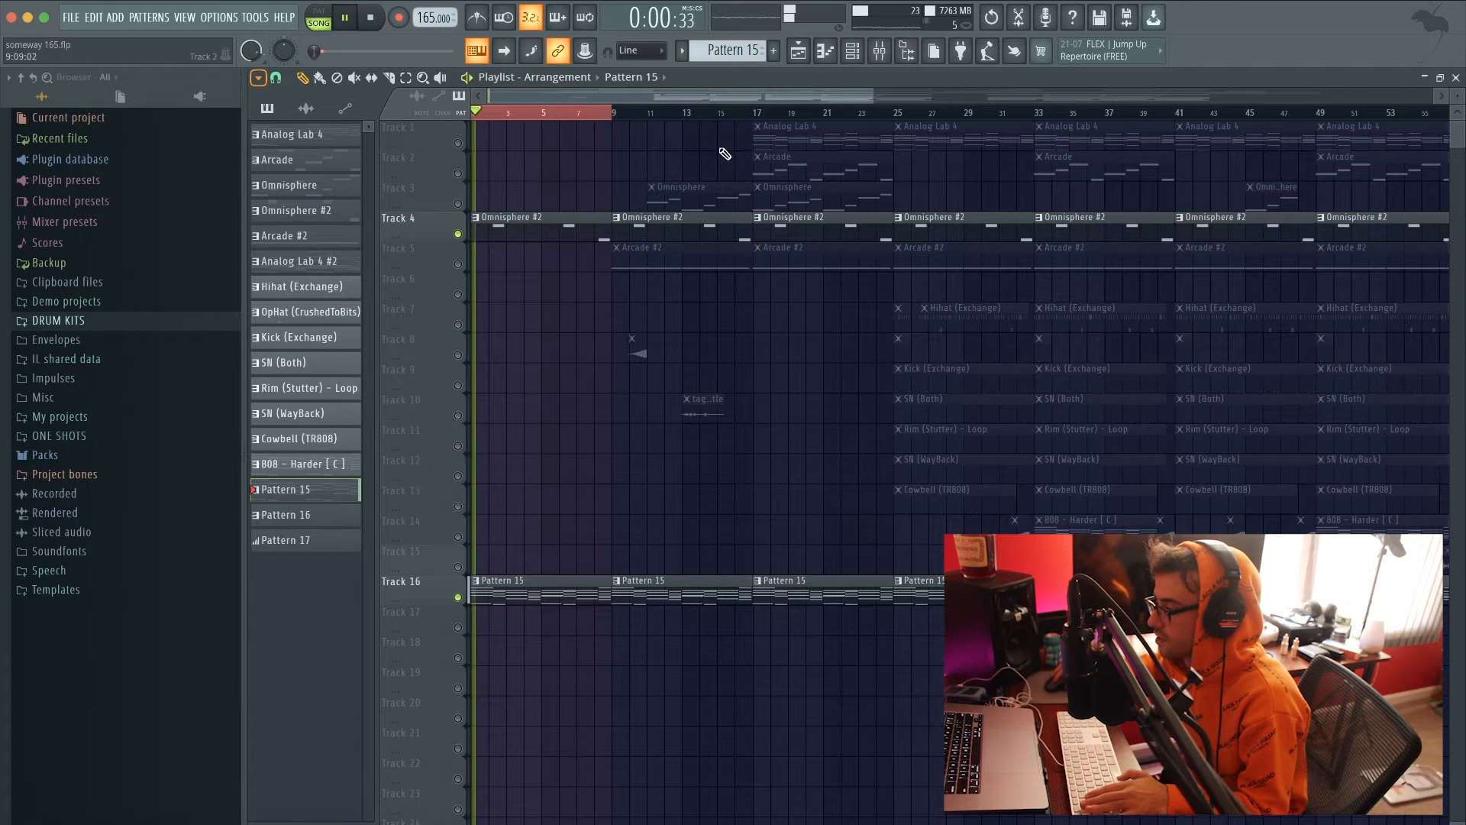
Step: Open the Omnisphere #2 instrument and examine layers A and B of its Key - Oldie patch during playback
key("F6")
key("space")
left_click(504, 292)
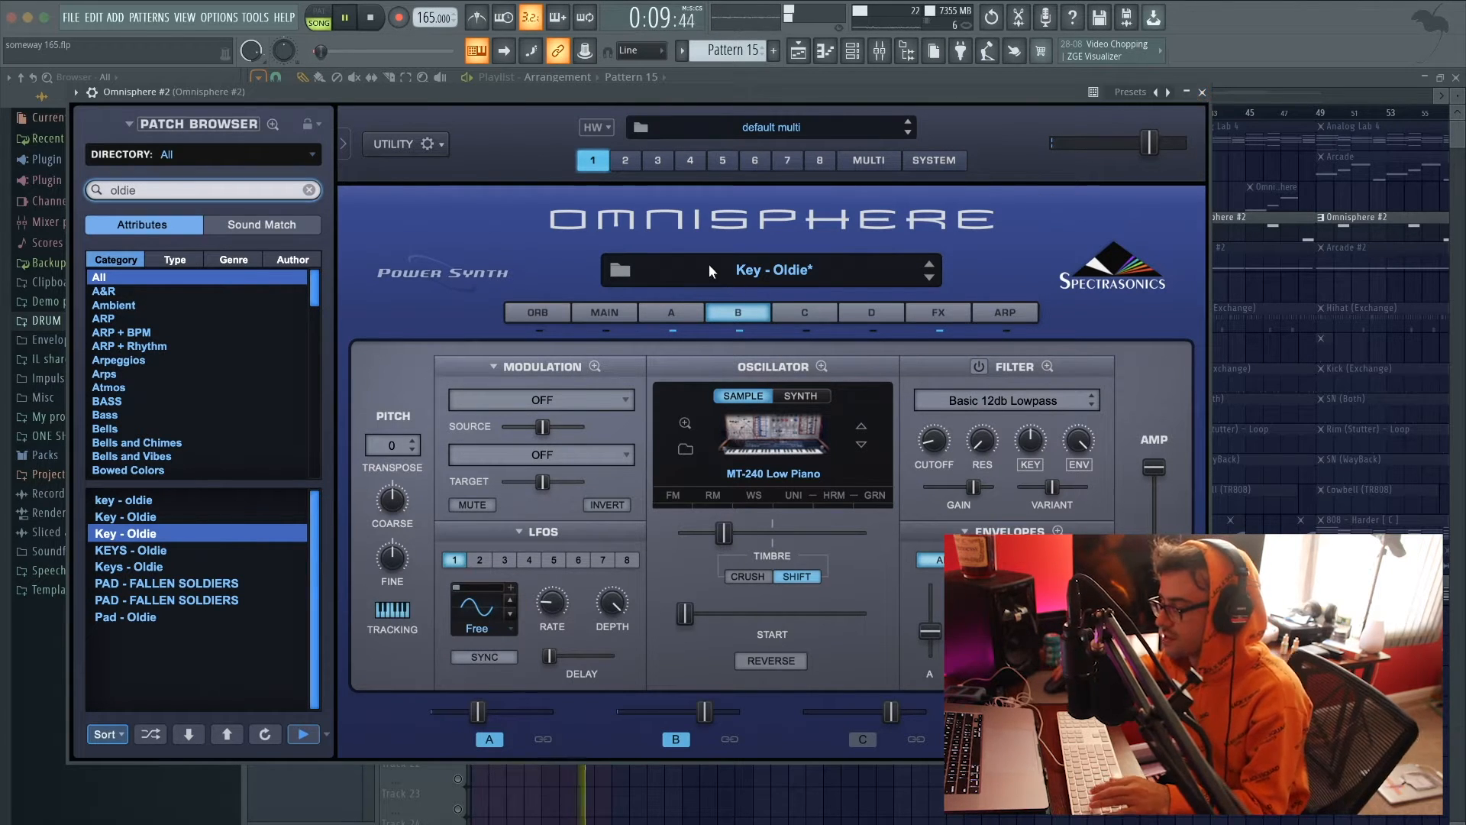
left_click(677, 311)
left_click(752, 319)
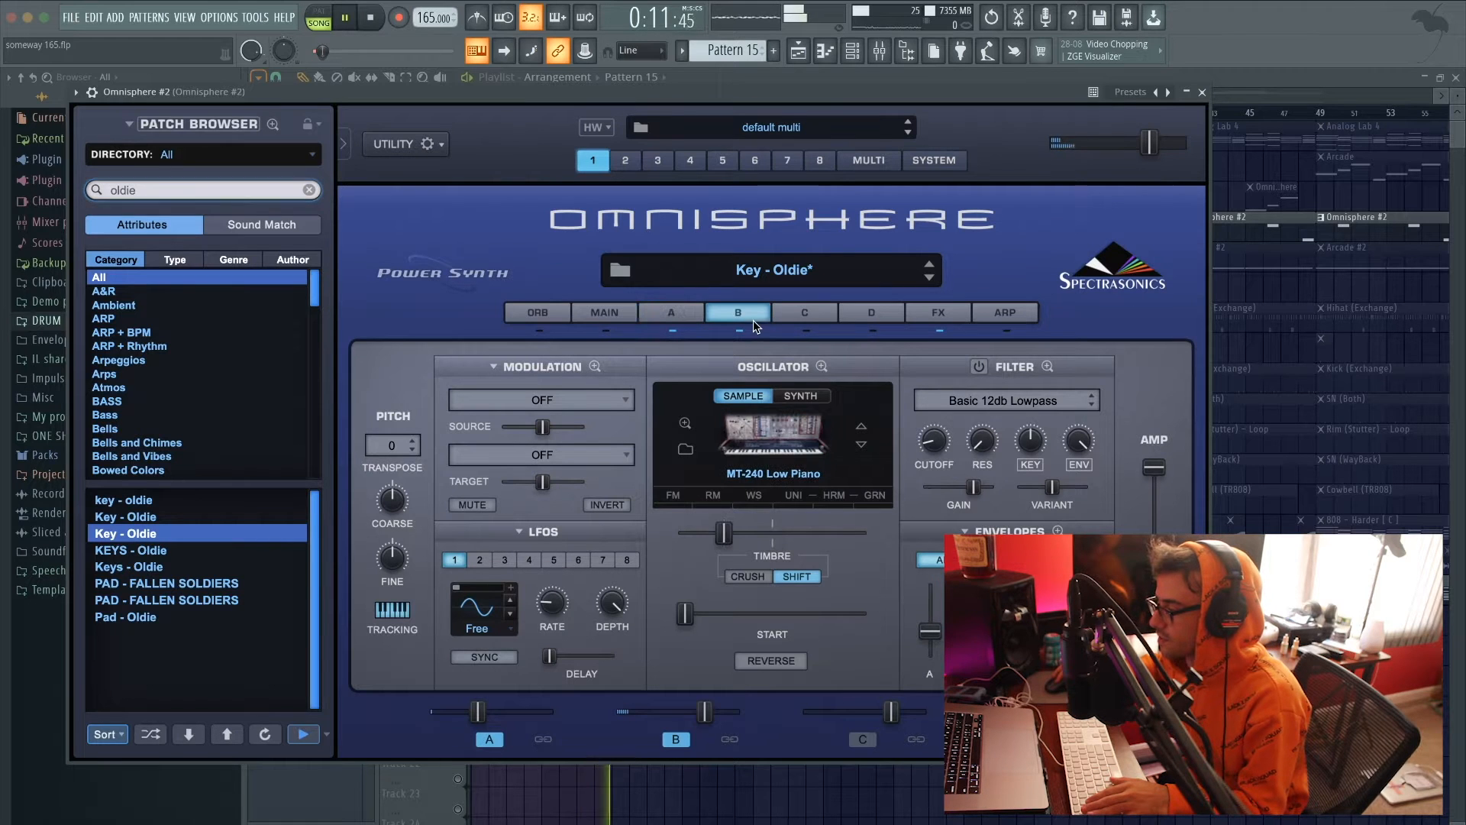
left_click(1202, 92)
key("space")
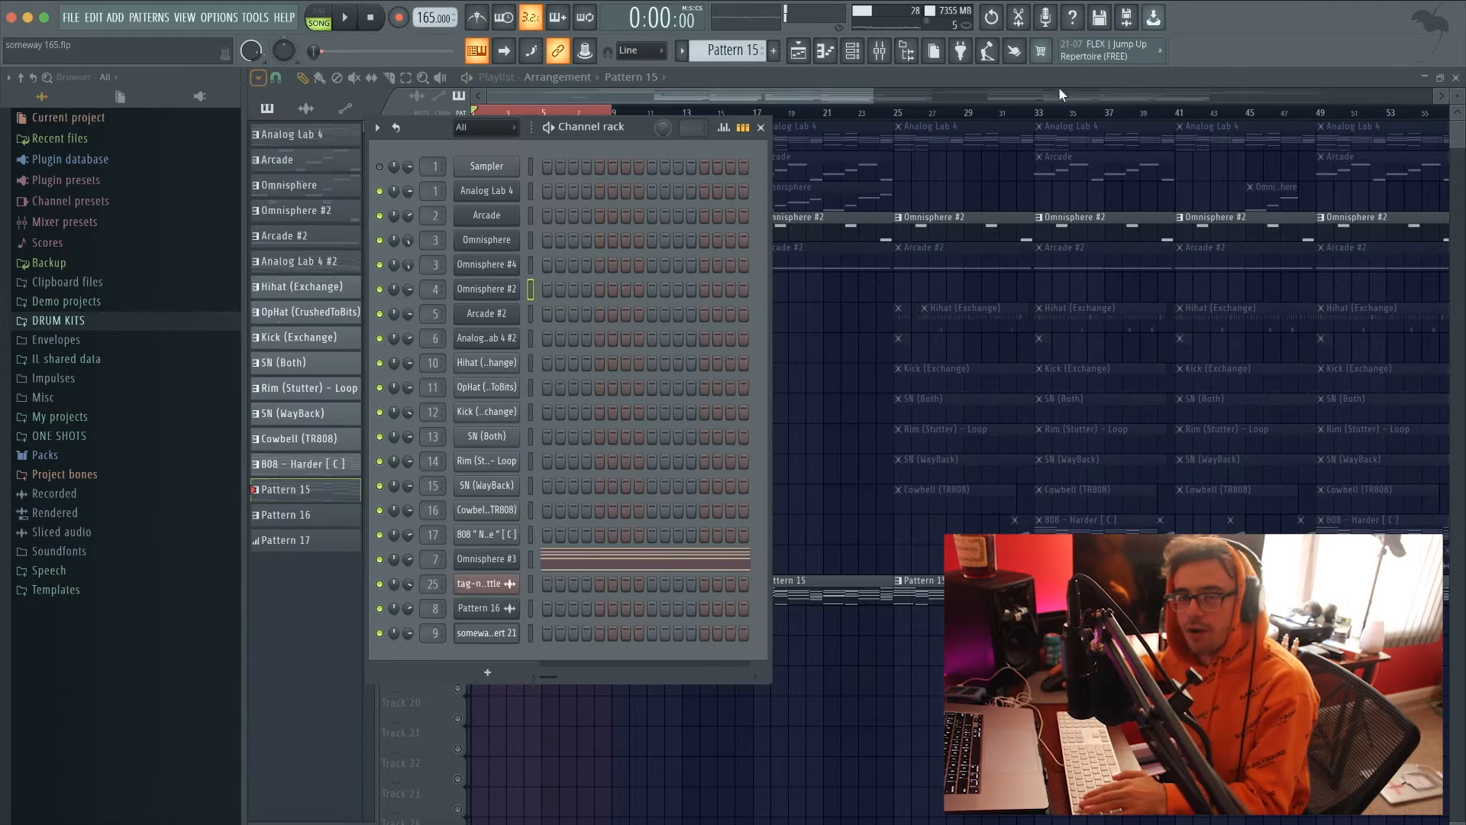
Step: Play Tracks 4 and 16 together from the start and pick the first Omnisphere #2 clip
key("F6")
key("space")
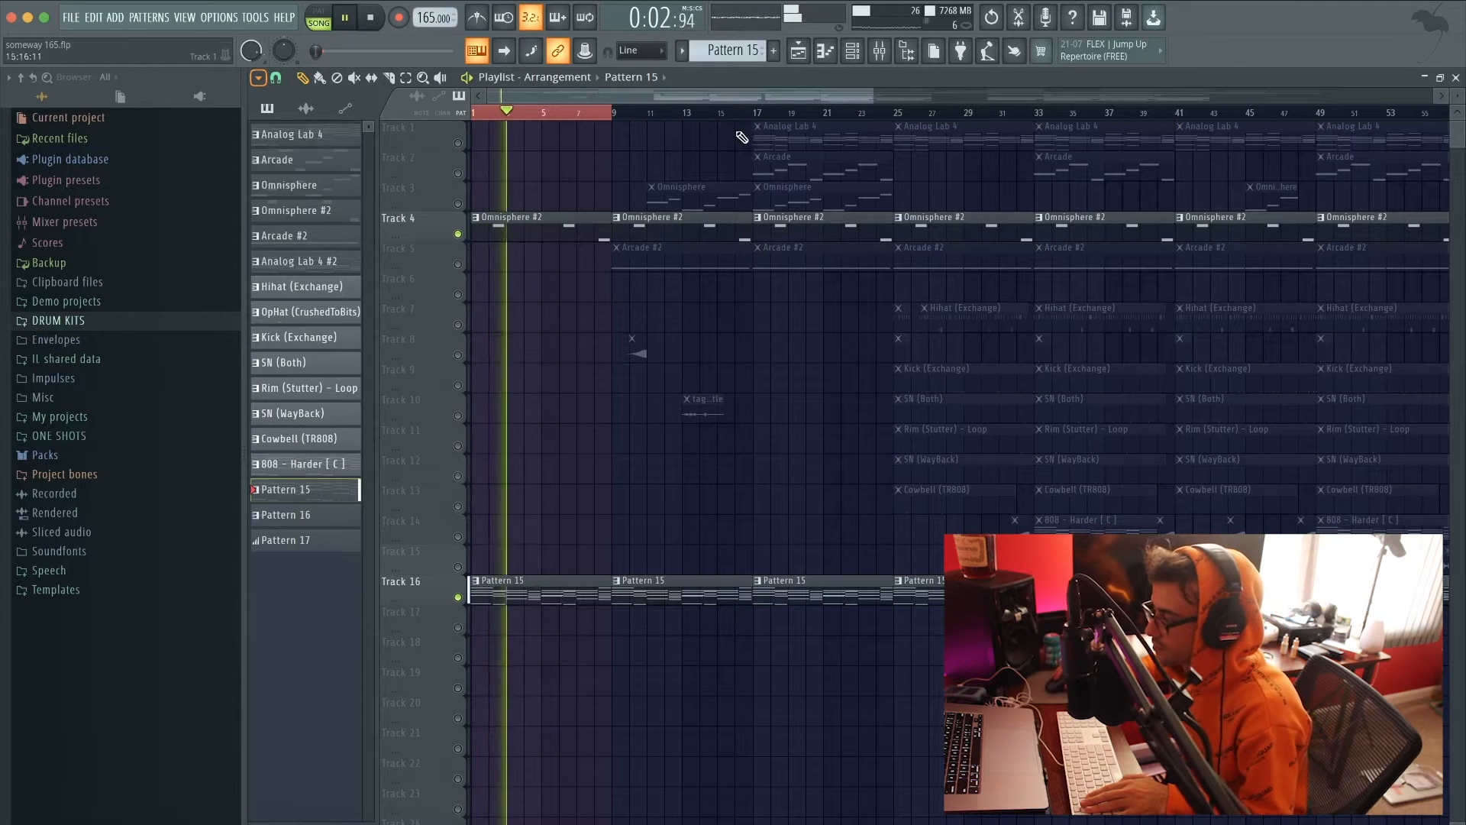
key("space")
left_click(476, 221)
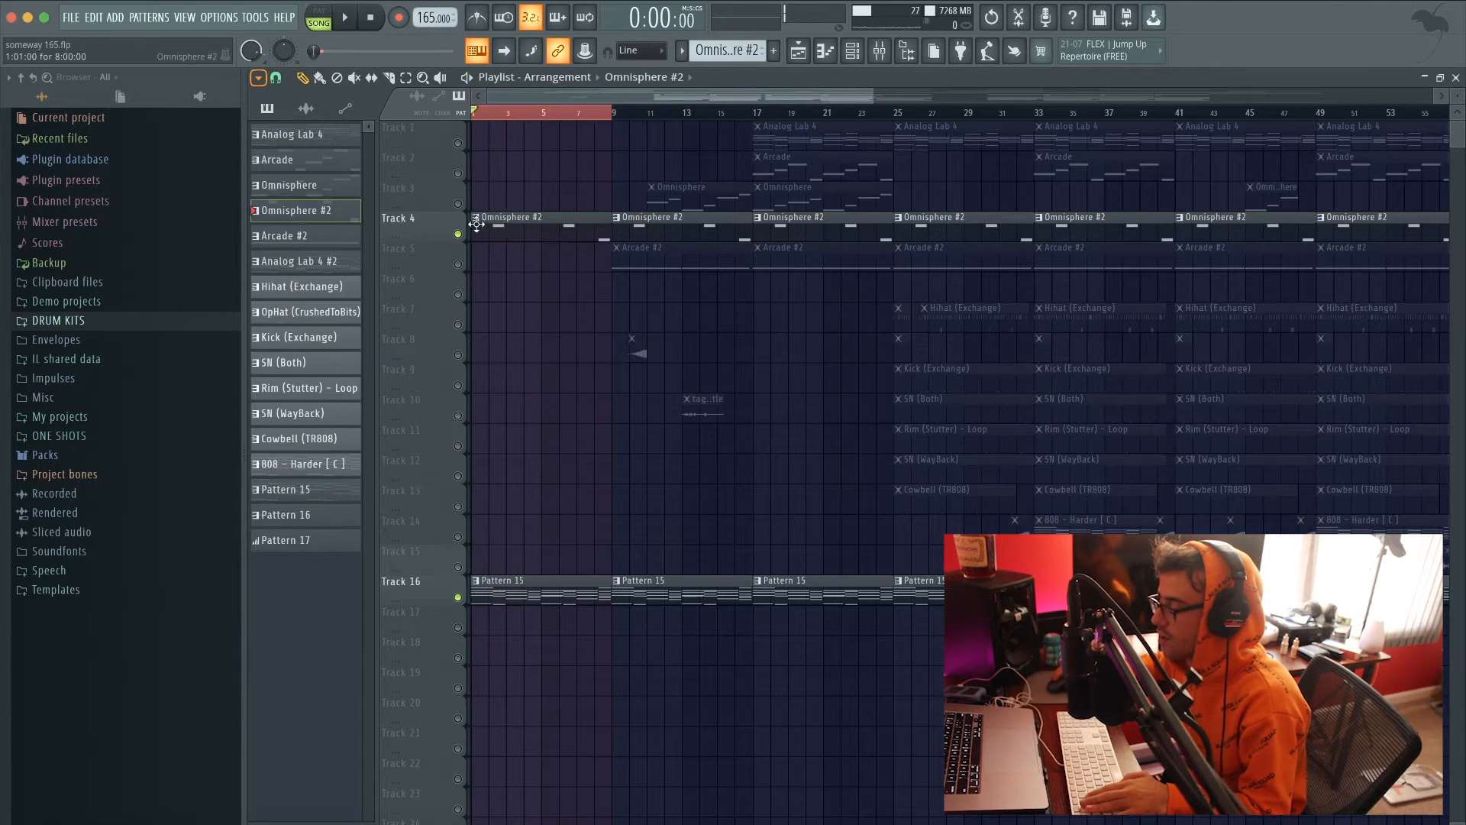
Step: Select bars 9 to 17 as the playback range and solo Track 5 with the Arcade #2 clips
left_click_drag(639, 113, 723, 122)
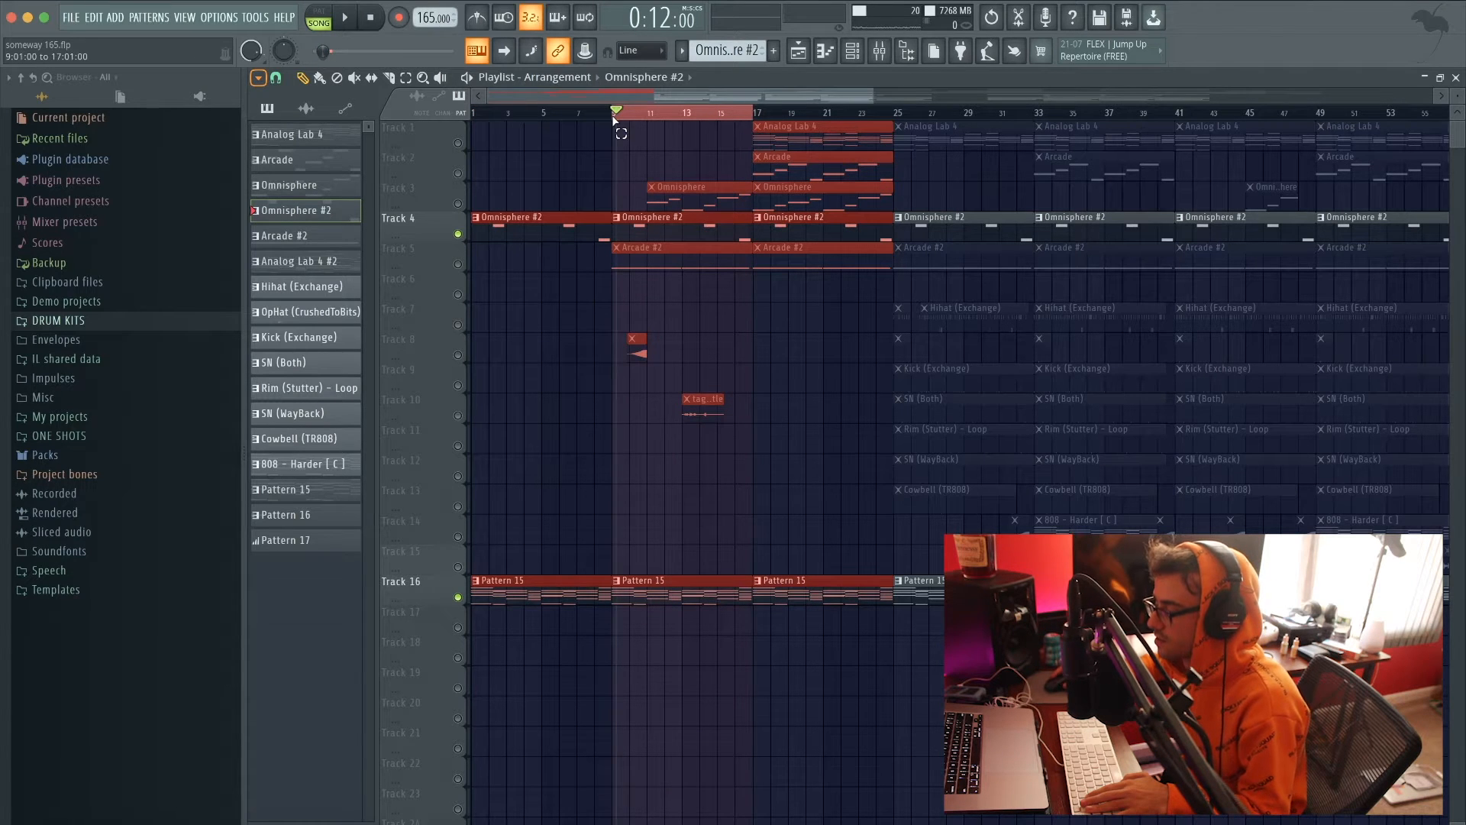
right_click(458, 264)
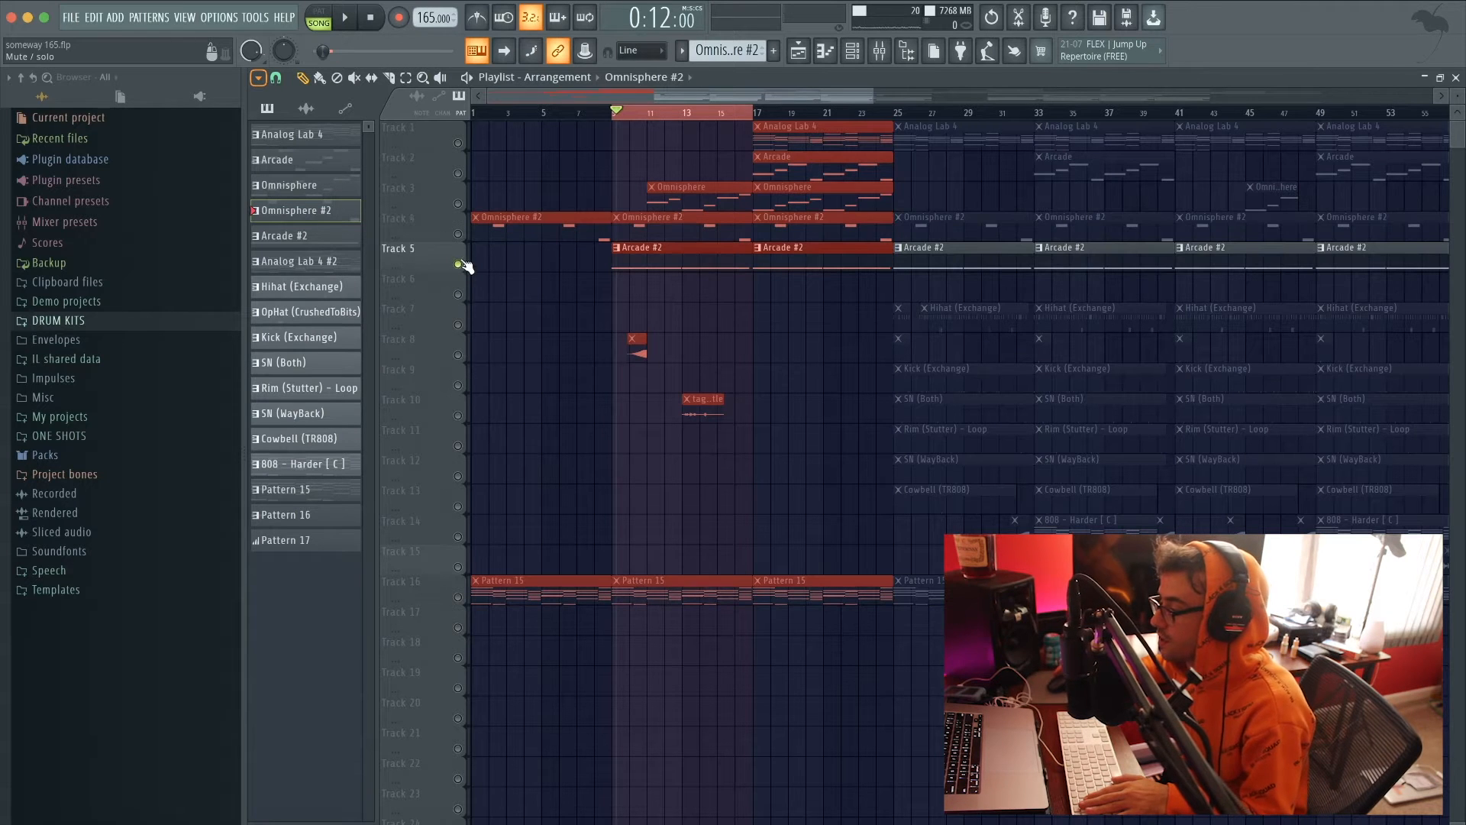
Step: Open the Arcade #2 instrument from the channel rack to view its Synthtastic preset, and close both windows
left_click(852, 53)
left_click(486, 313)
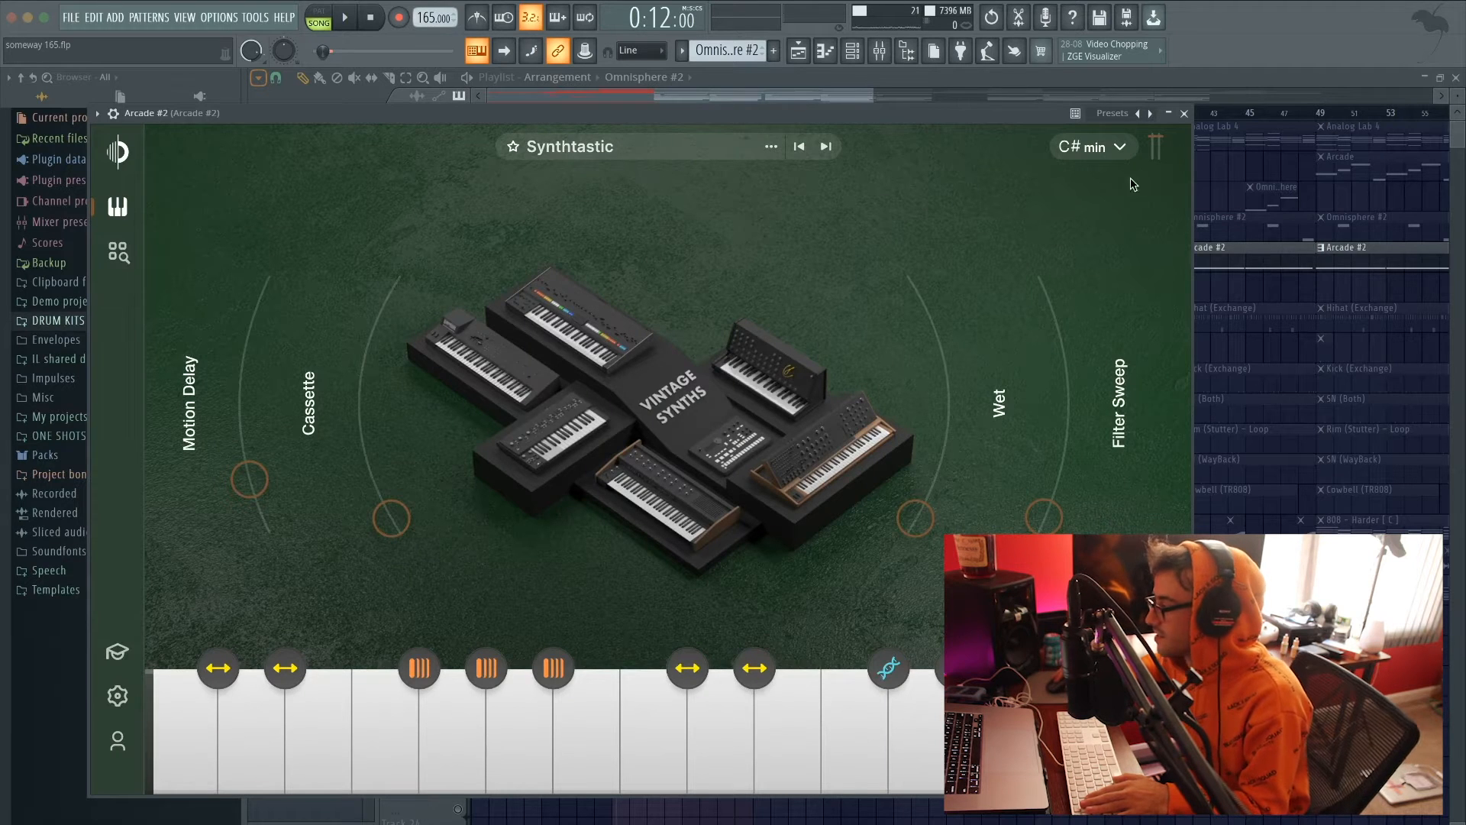
left_click(1184, 114)
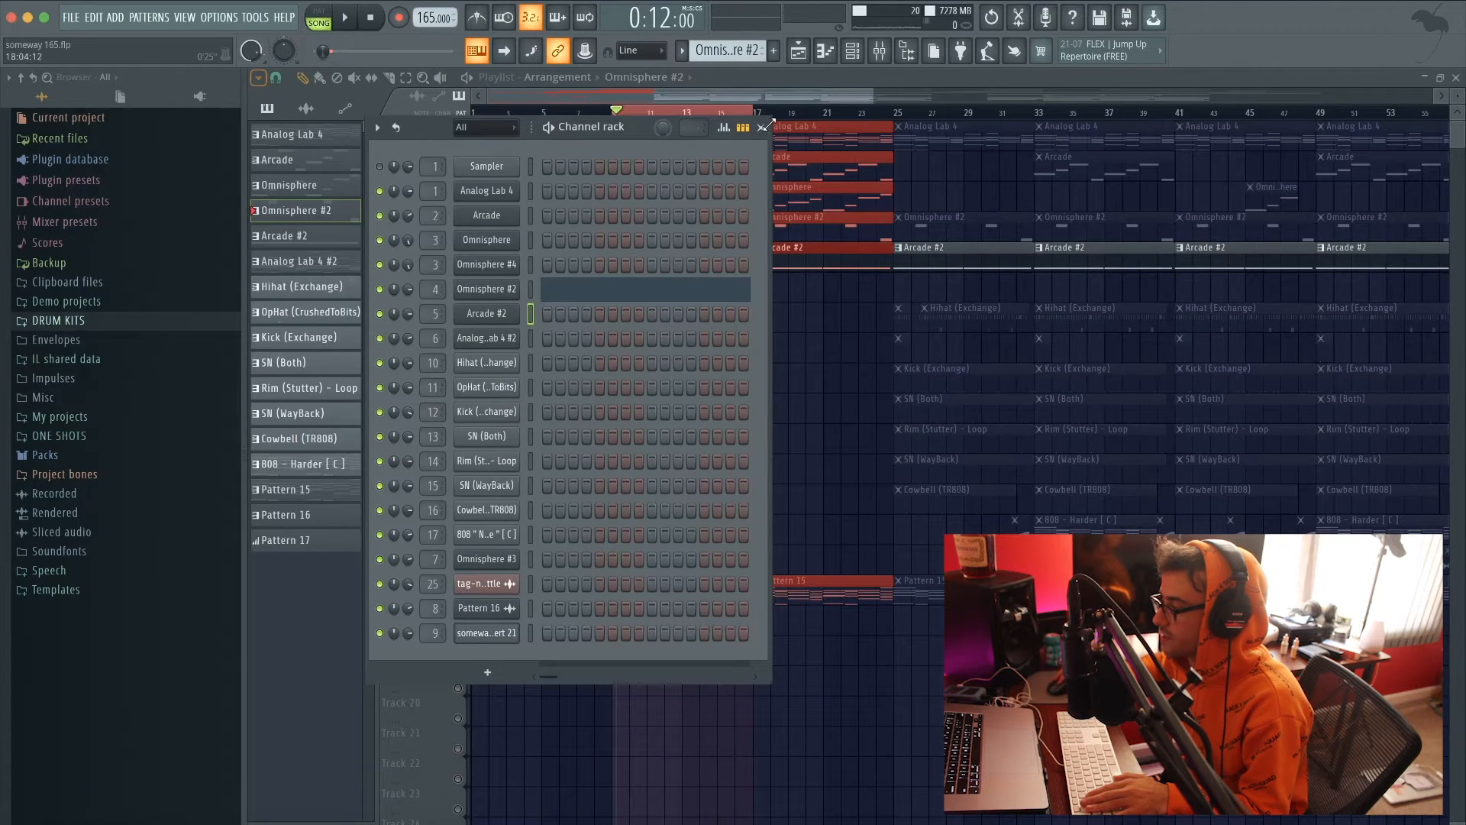
left_click(762, 126)
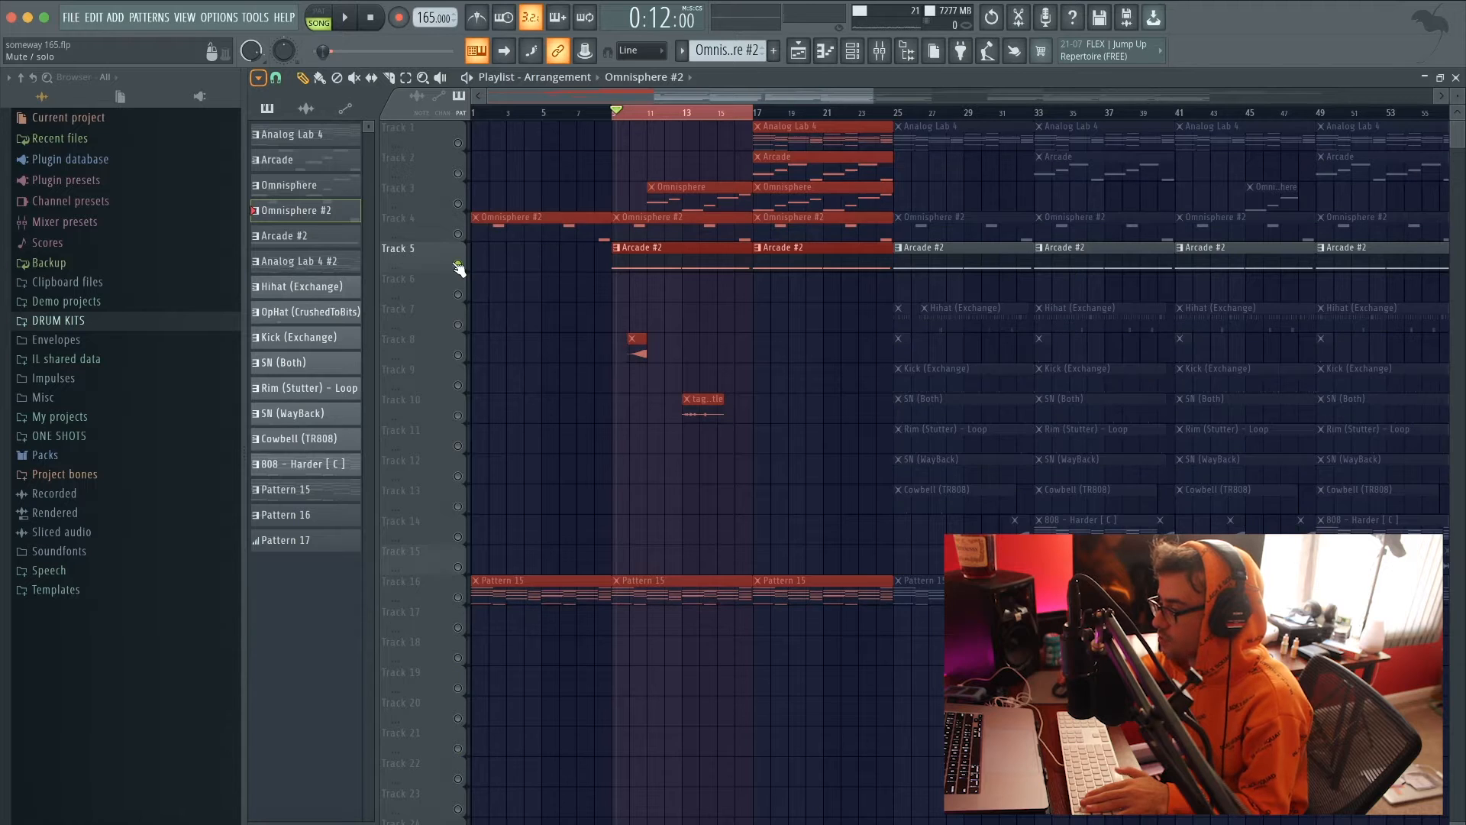
Step: Play the soloed Arcade #2 layer, bypass all five effects on its mixer insert, and play it dry
key("space")
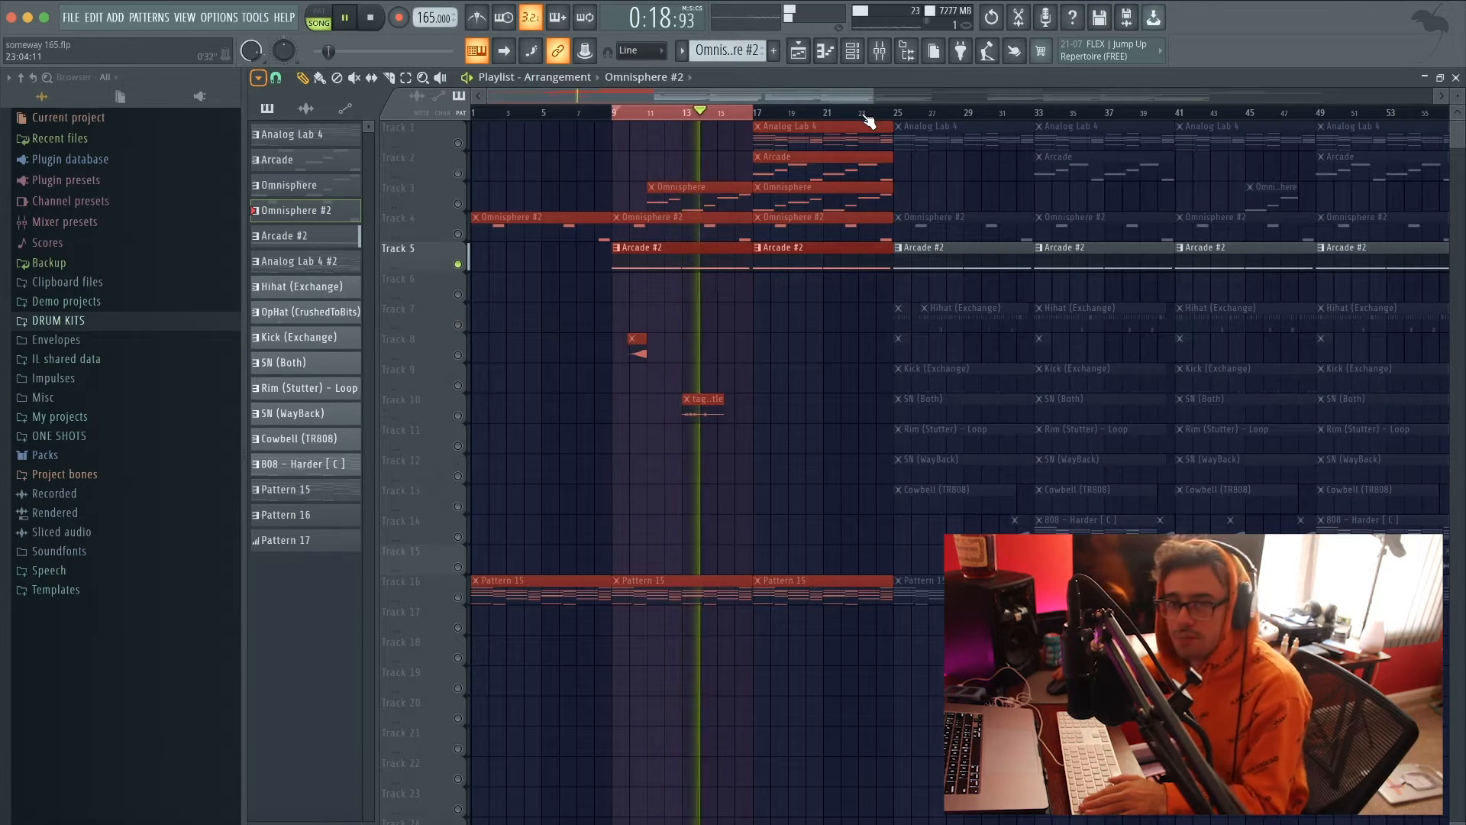
left_click(884, 57)
key("space")
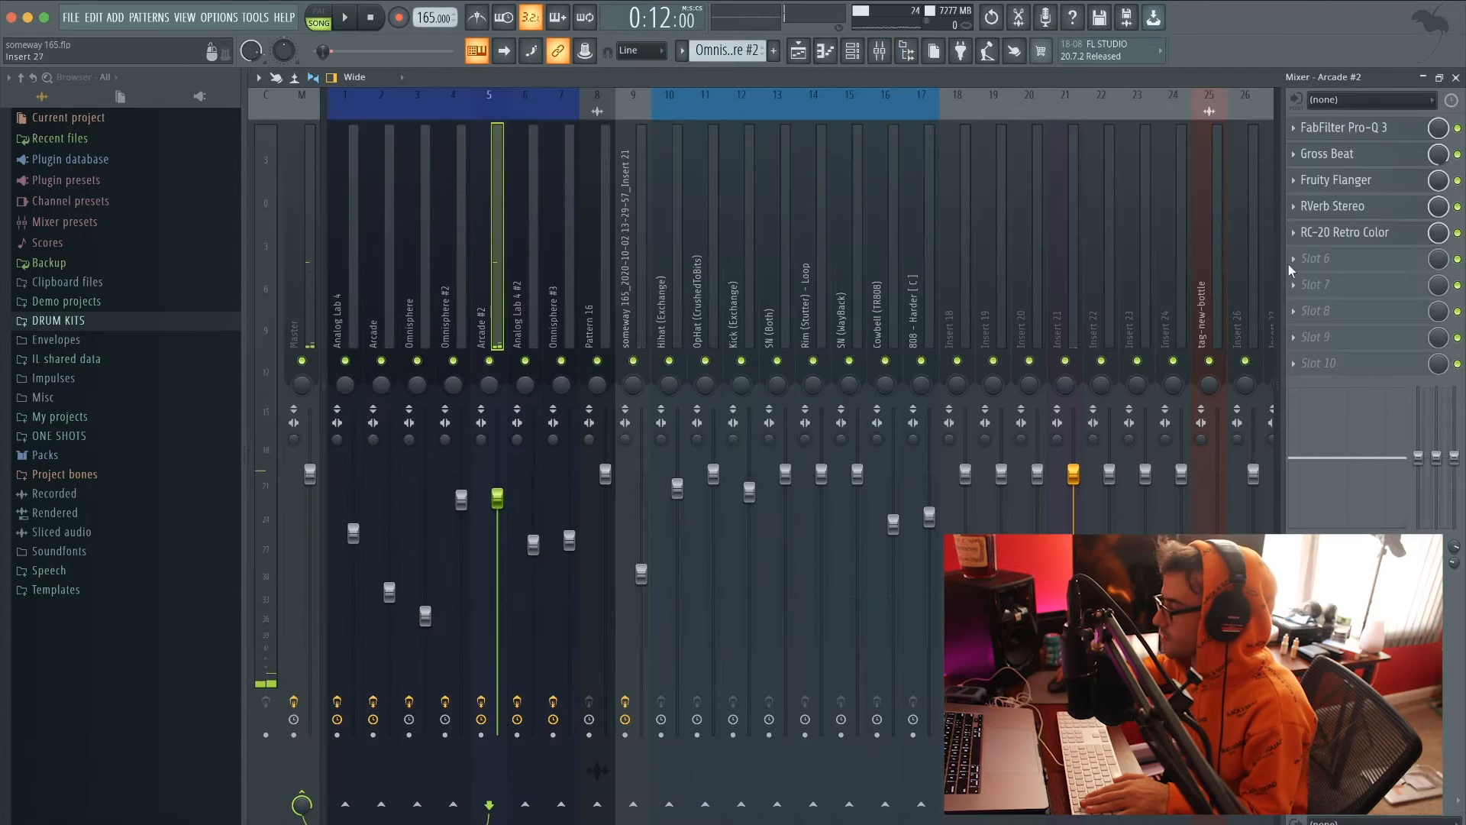
left_click(1458, 129)
key("space")
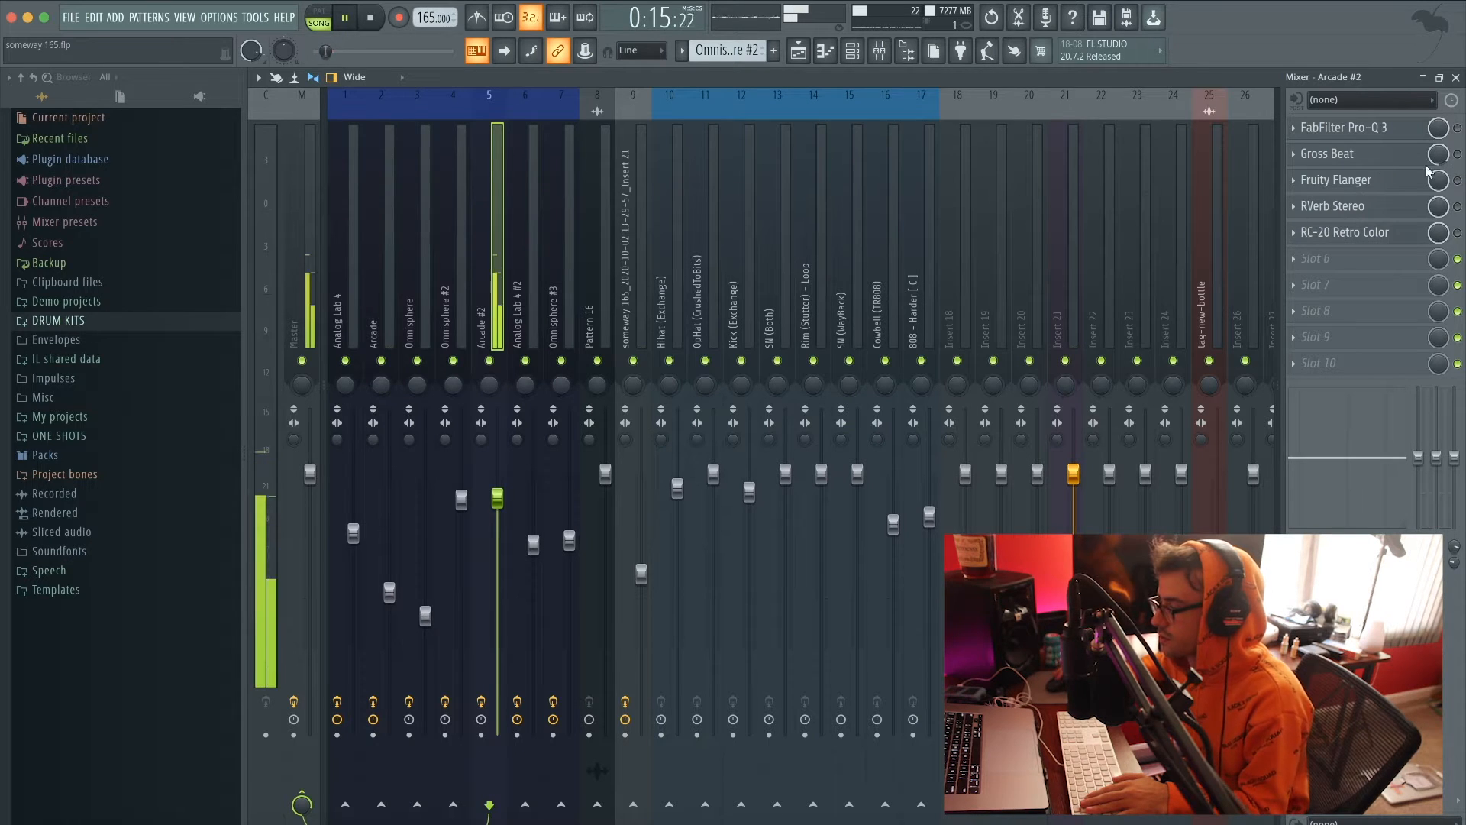
key("space")
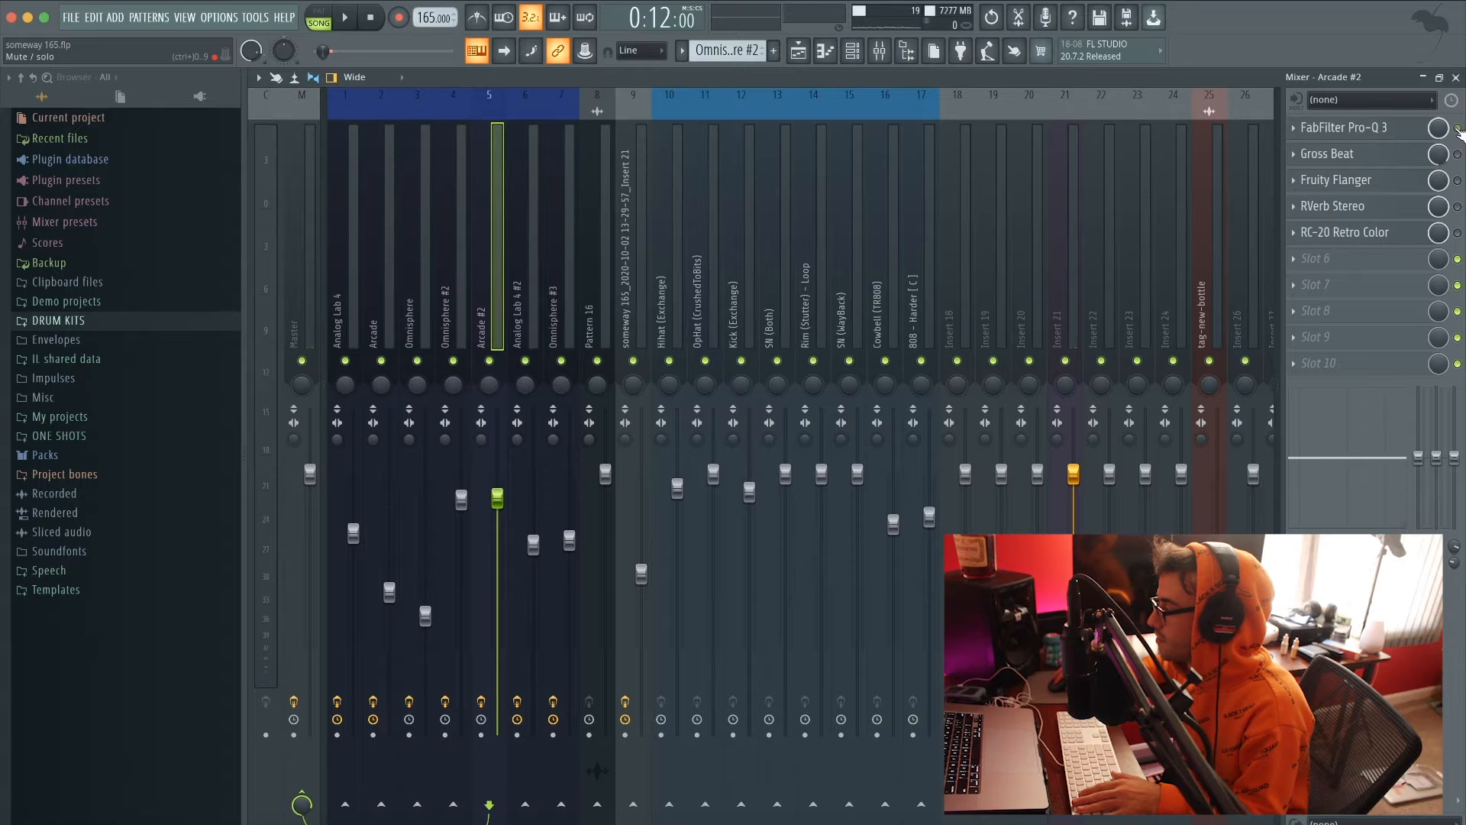
Step: Enable FabFilter Pro-Q 3 and Gross Beat on the Arcade #2 insert during playback and examine the settings of both effects
key("space")
left_click(1413, 129)
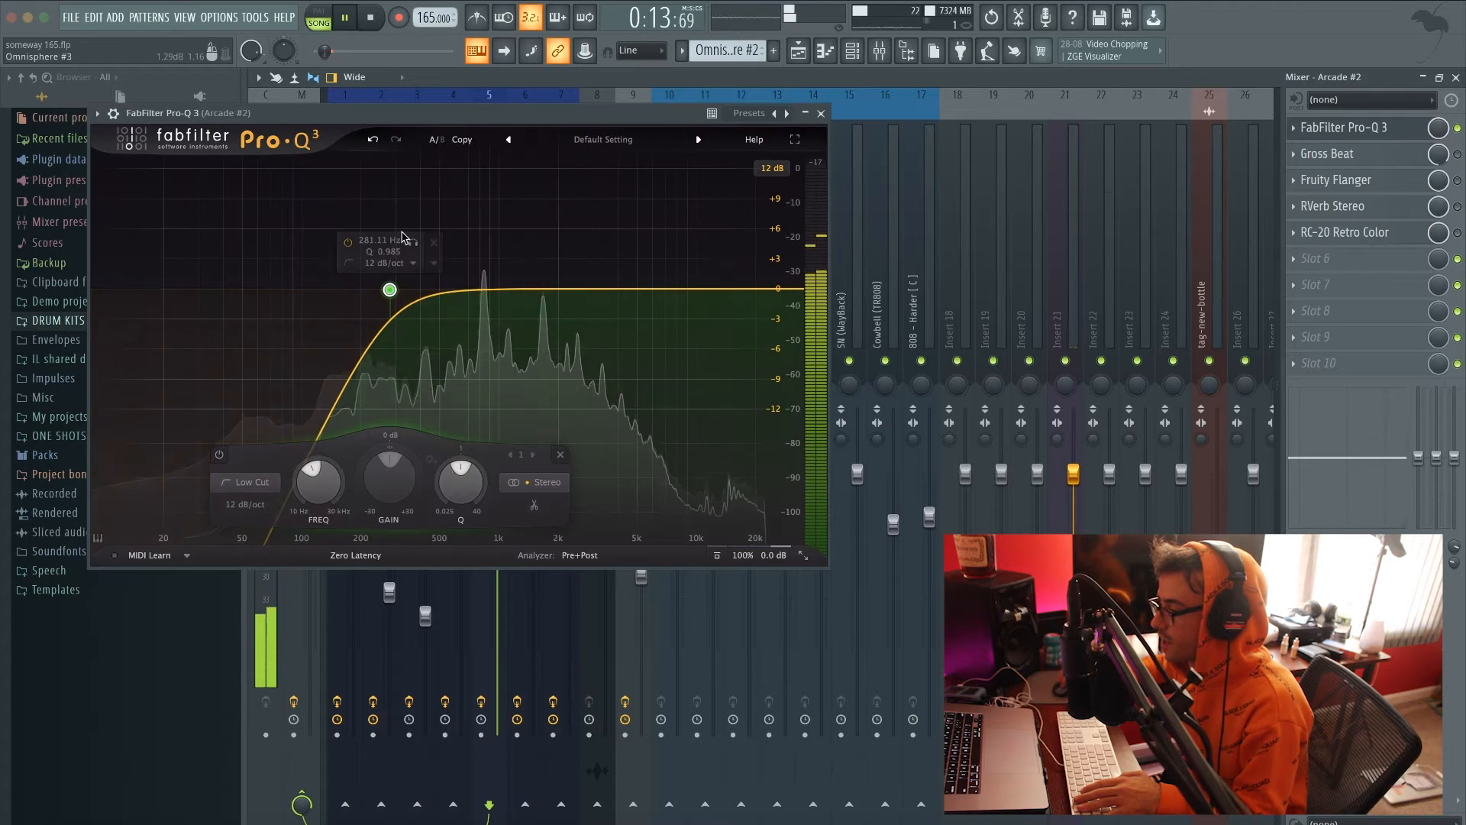
left_click(1367, 128)
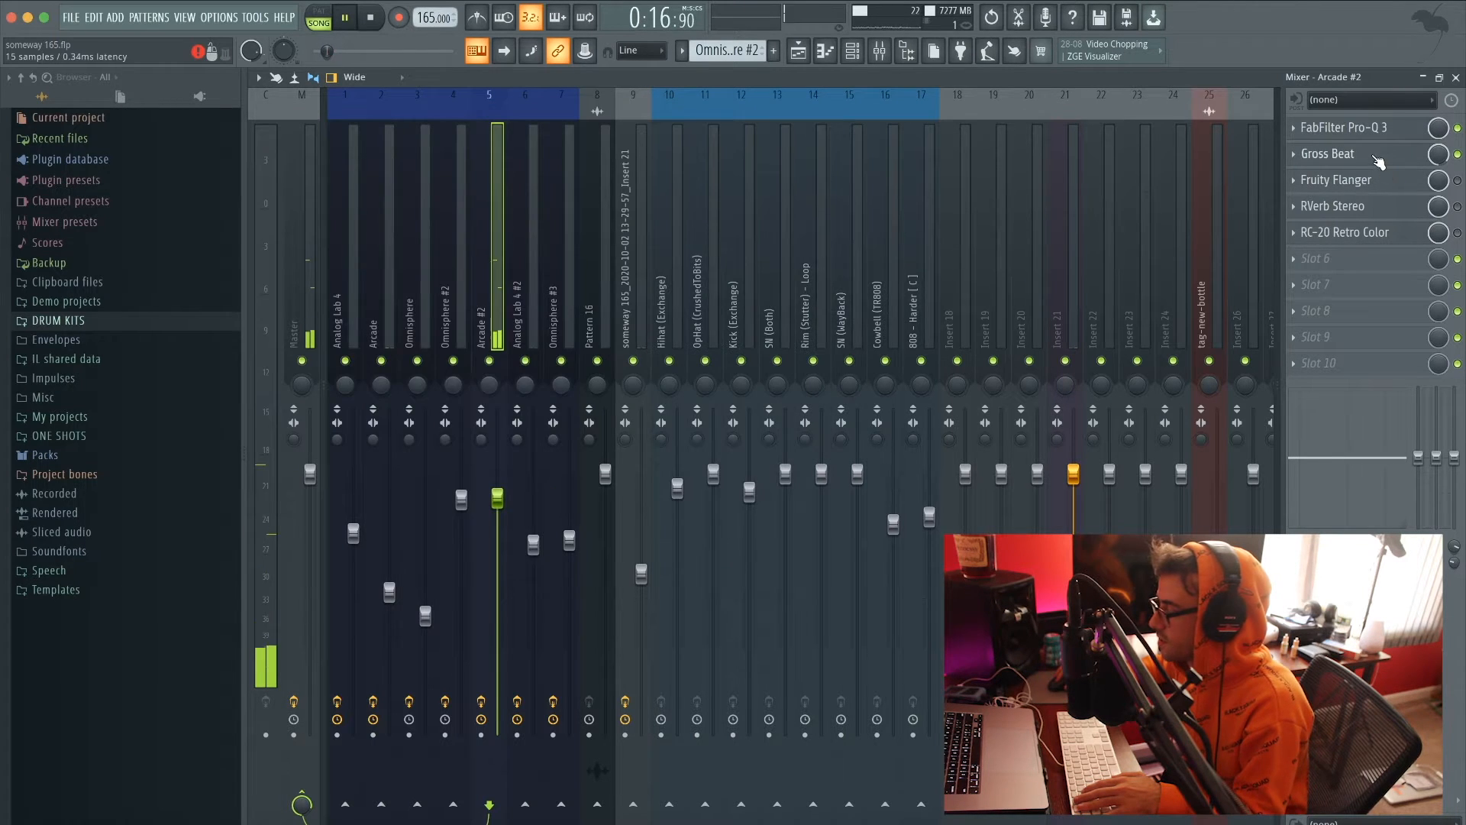
left_click(1376, 157)
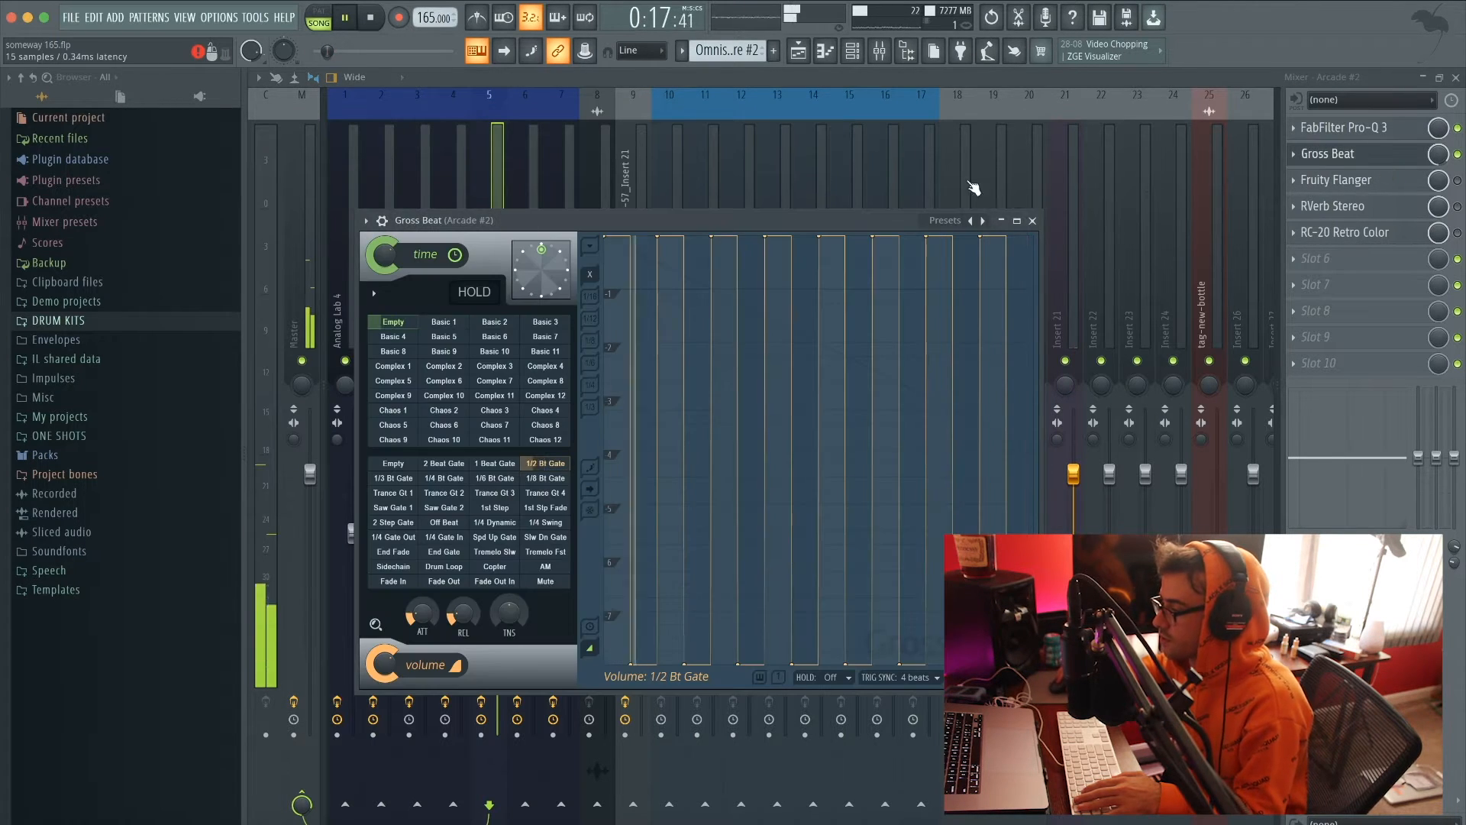
left_click(1031, 221)
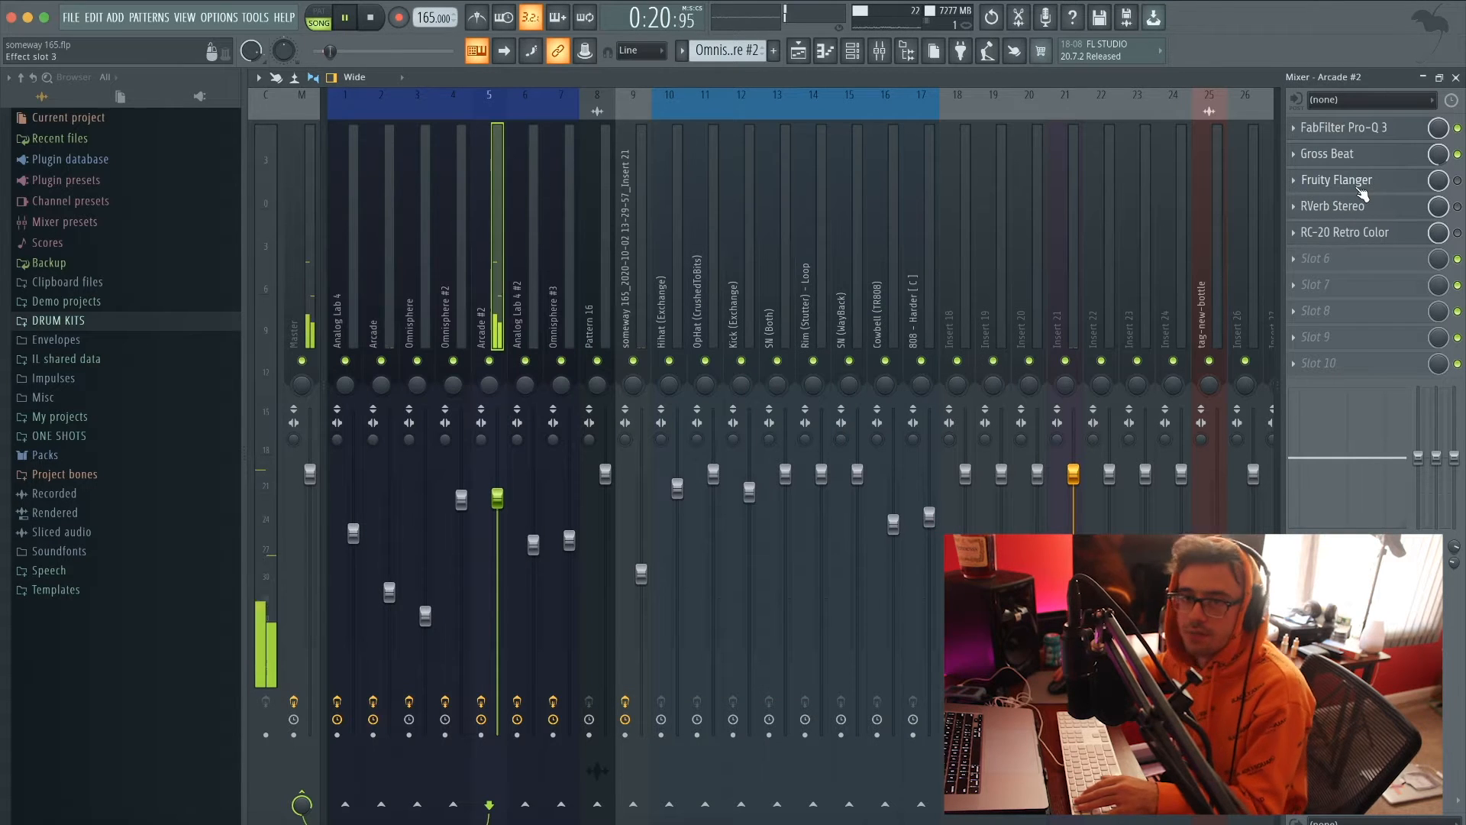
Step: Enable Fruity Flanger, RVerb Stereo and RC-20 Retro Color on the Arcade #2 insert during playback, and open RC-20 Retro Color
key("space")
key("space")
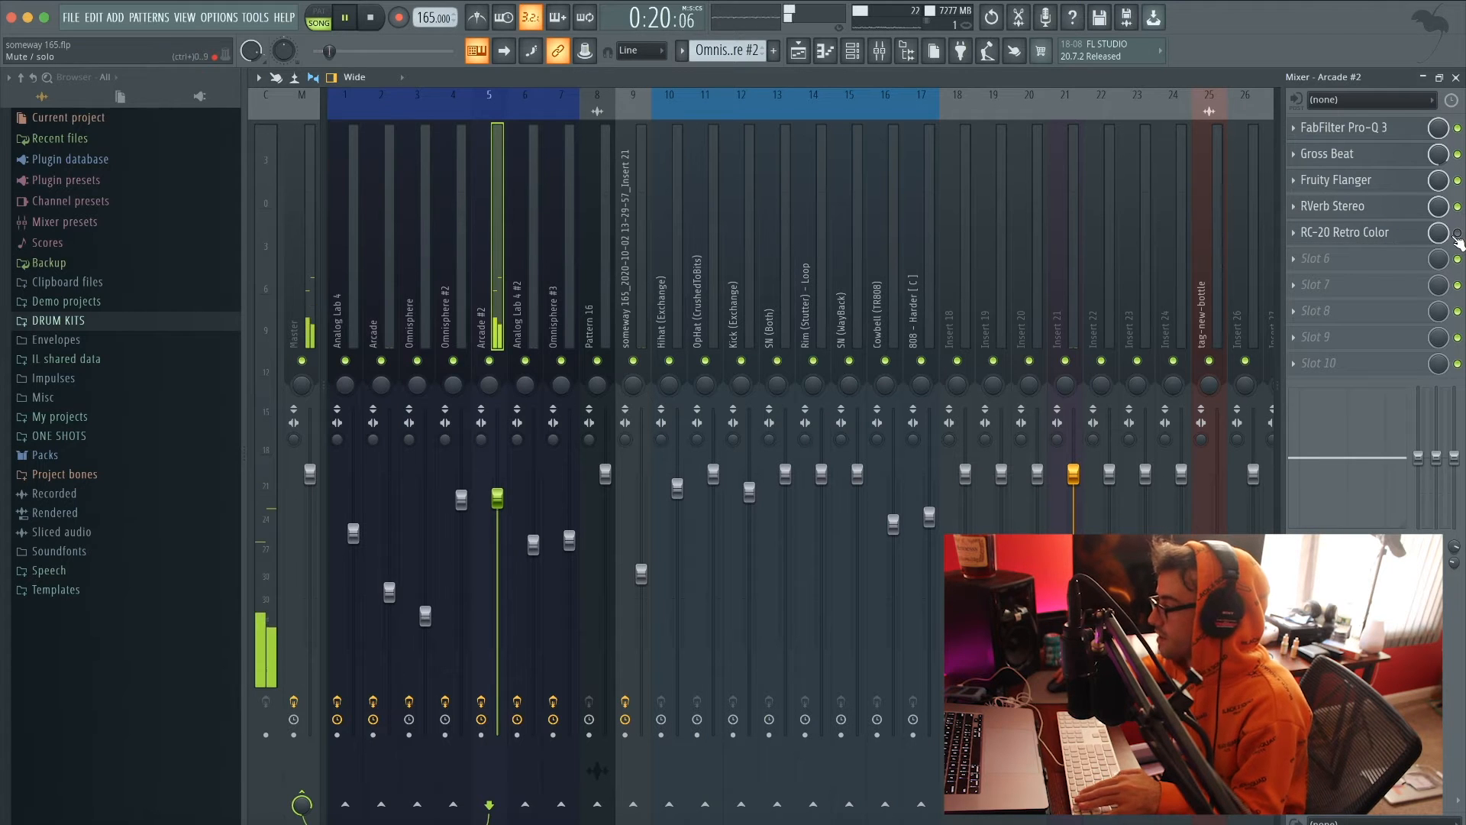
left_click(1373, 234)
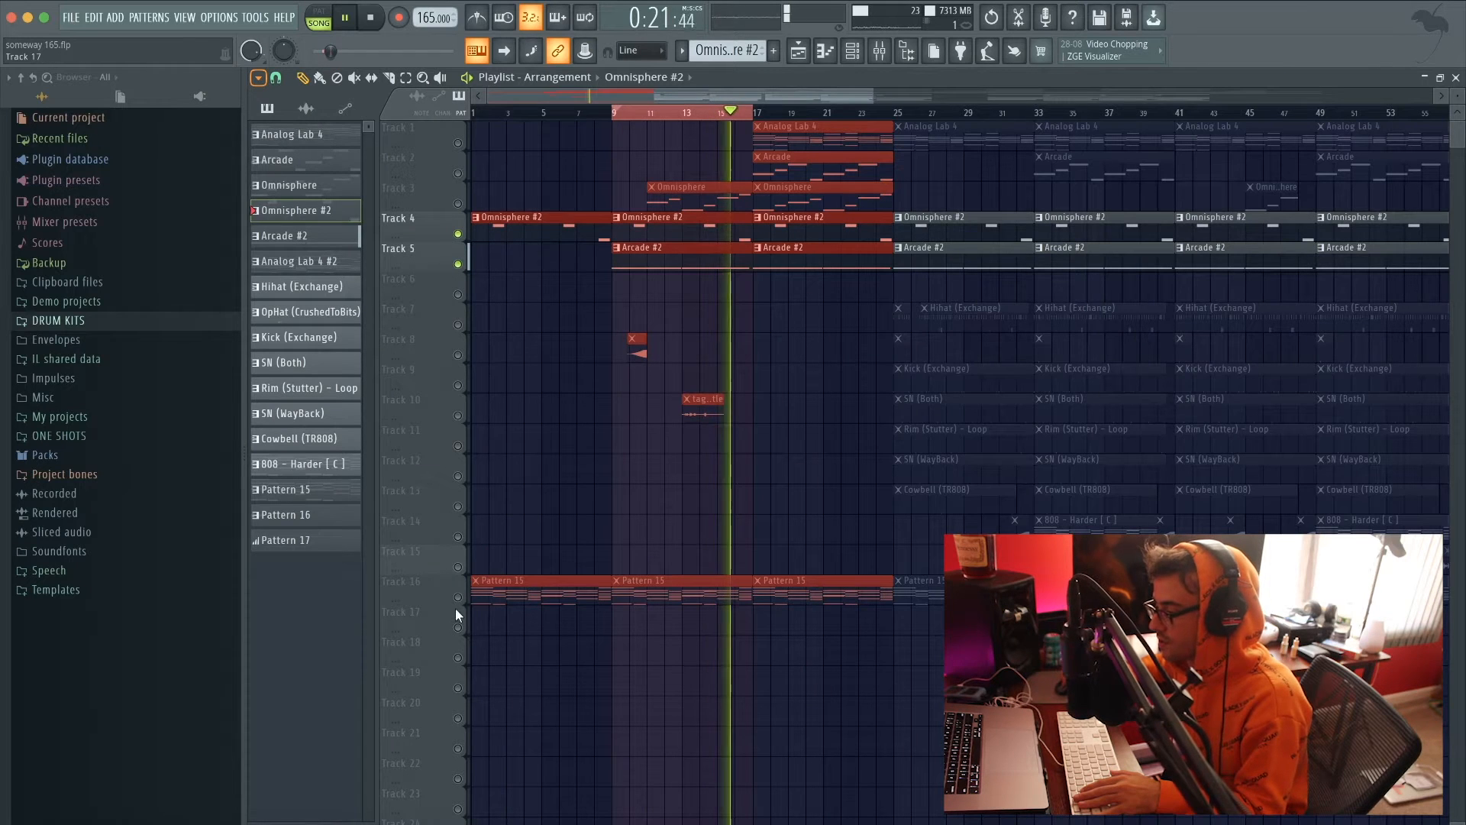
Step: Play Tracks 4, 5 and 16 together over bars 9 to 17, and play Track 8 on its own
left_click(459, 598)
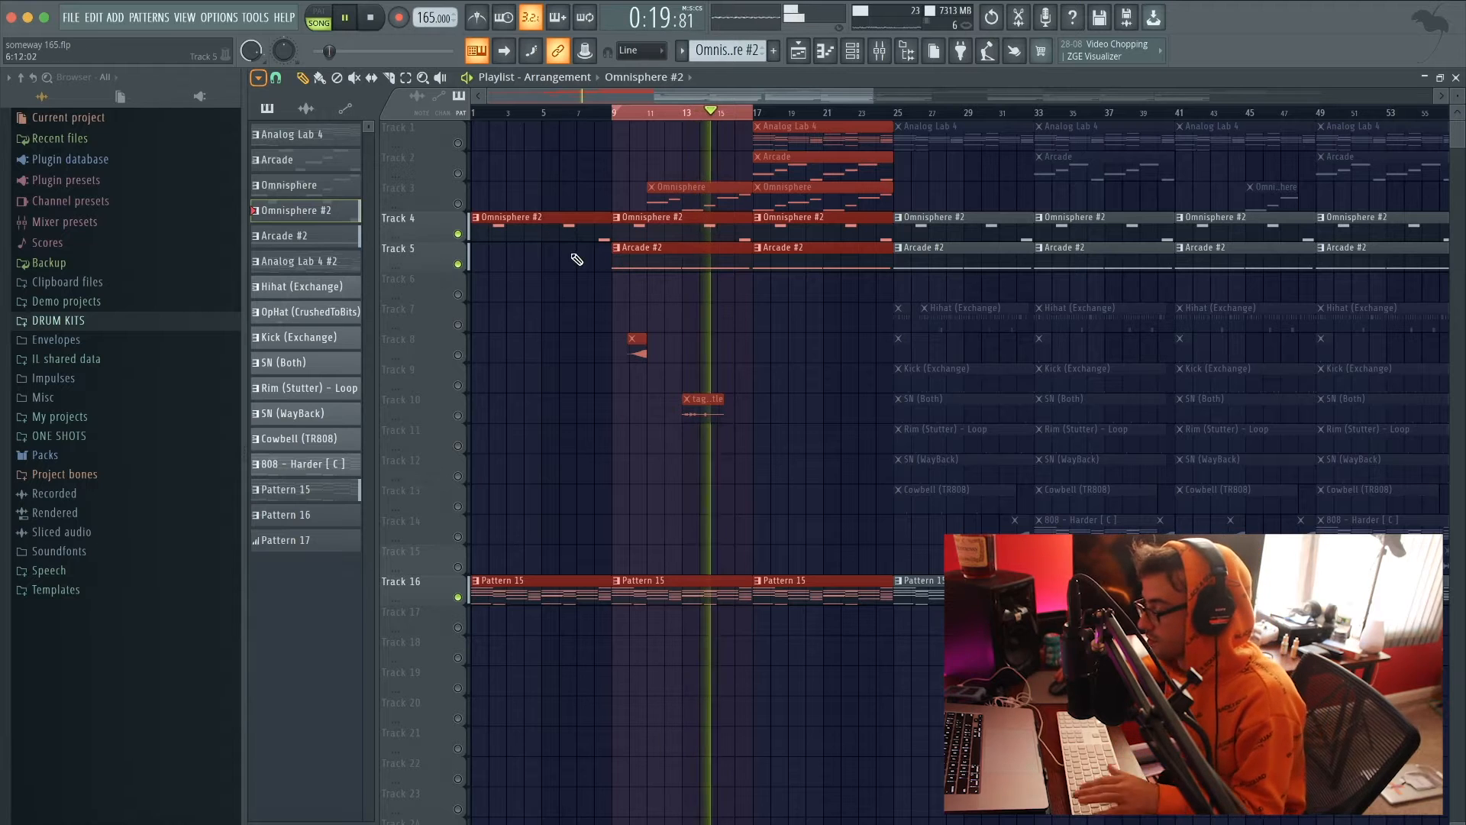
key("space")
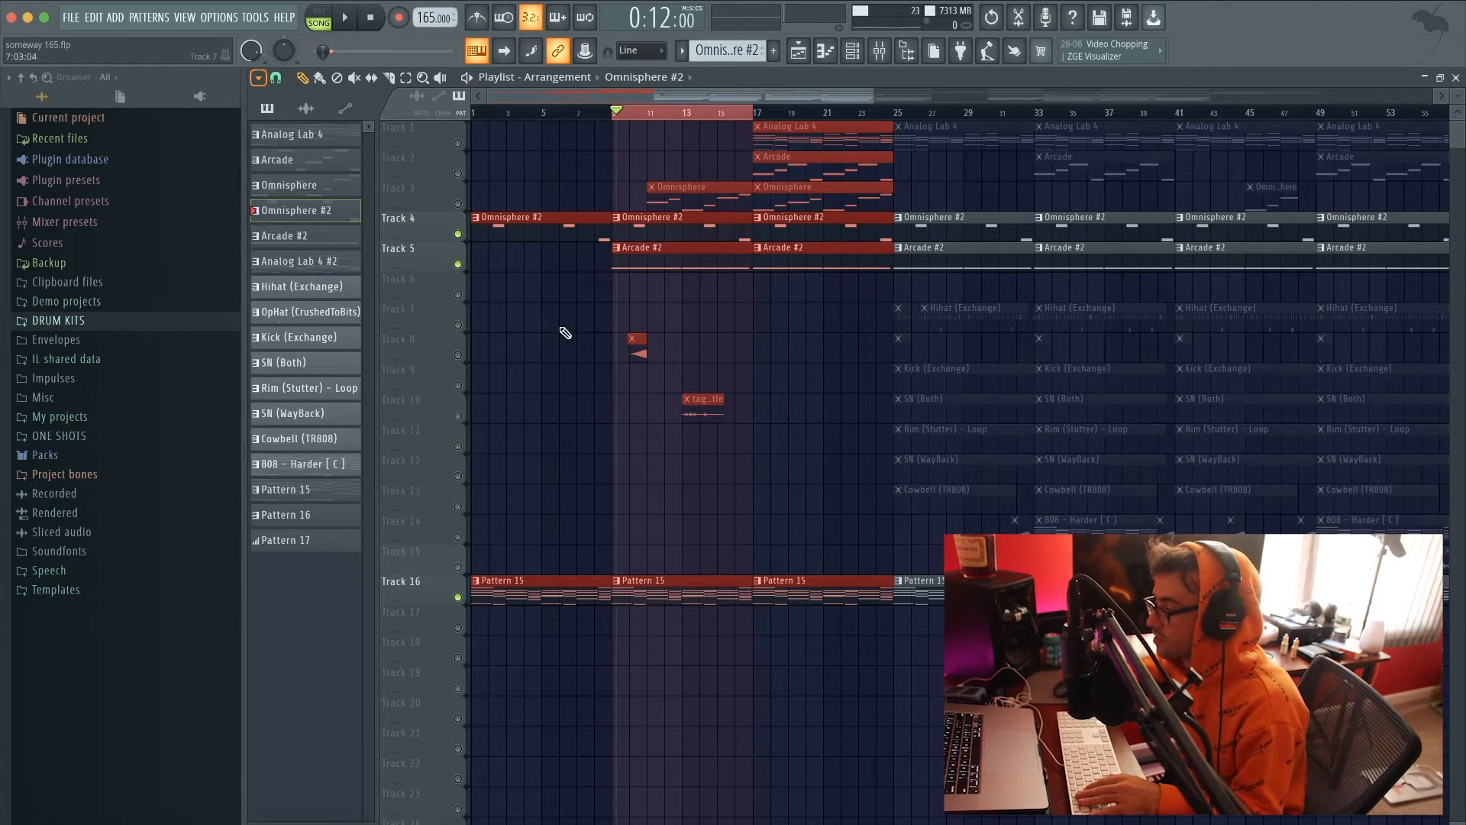
right_click(458, 355)
key("space")
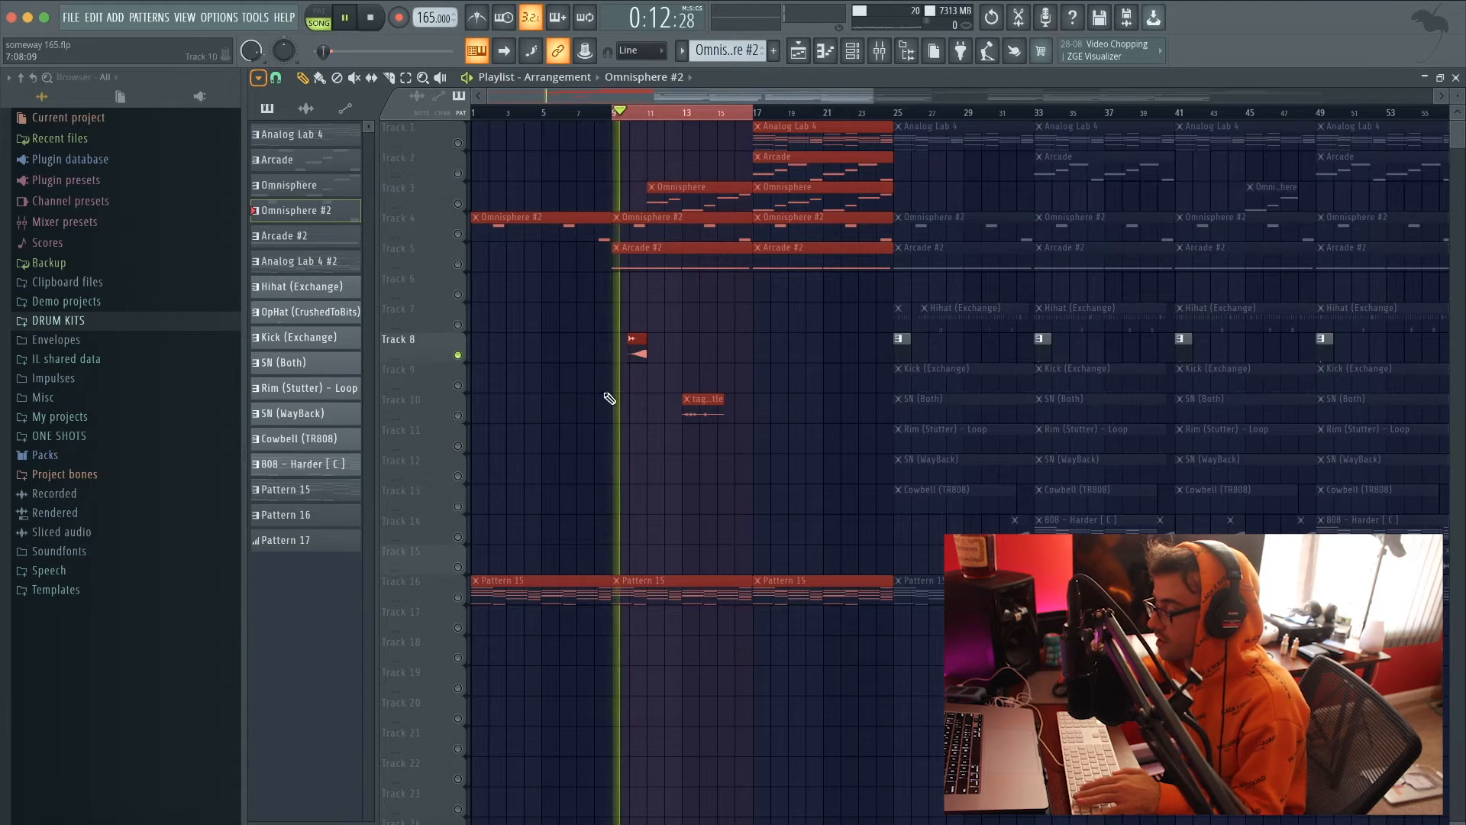
key("space")
Step: Open the first Omnisphere clip in the piano roll to view its notes, and return to the playlist
double_click(658, 203)
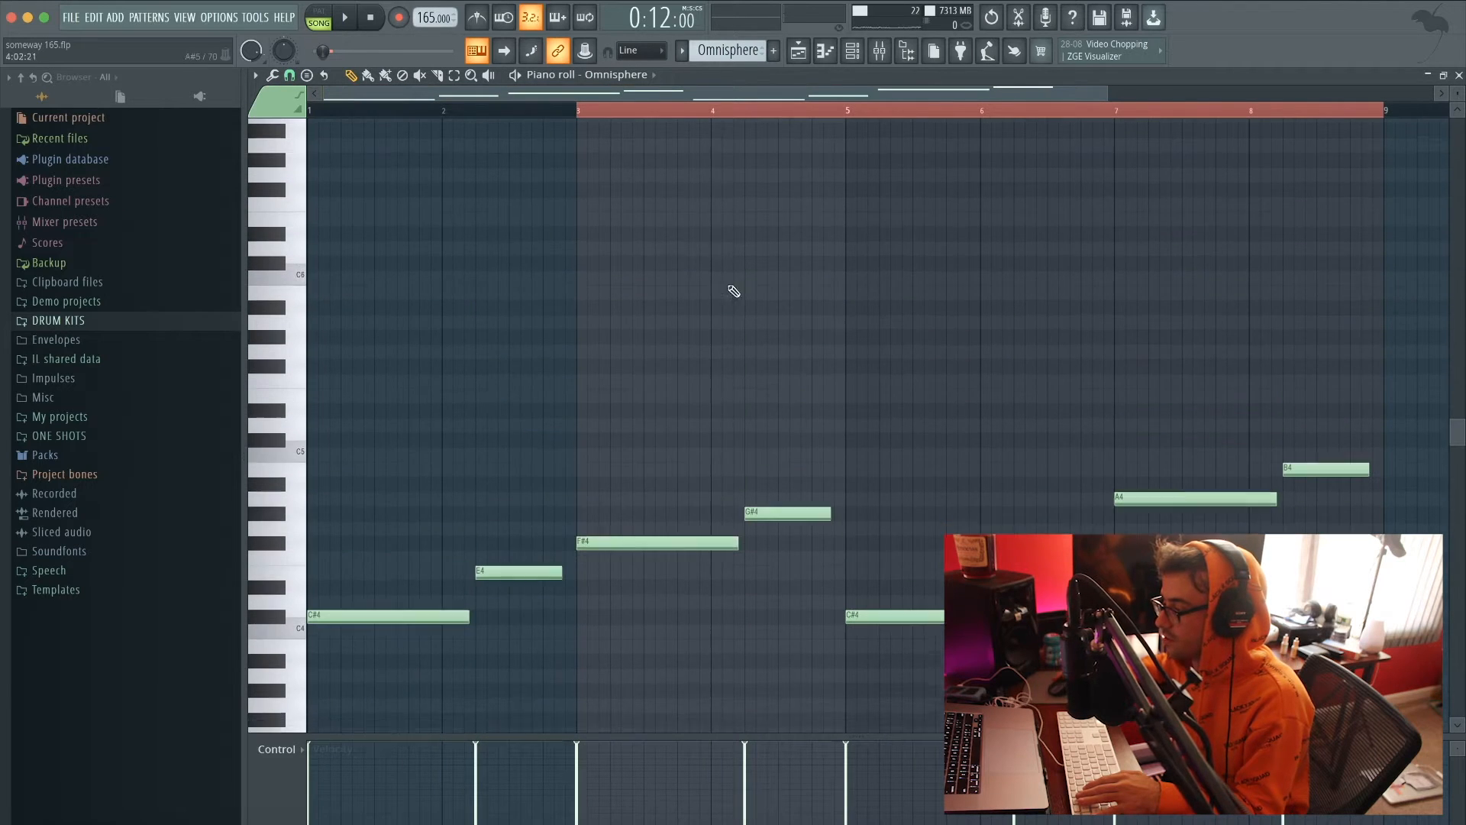
left_click(852, 50)
left_click(799, 52)
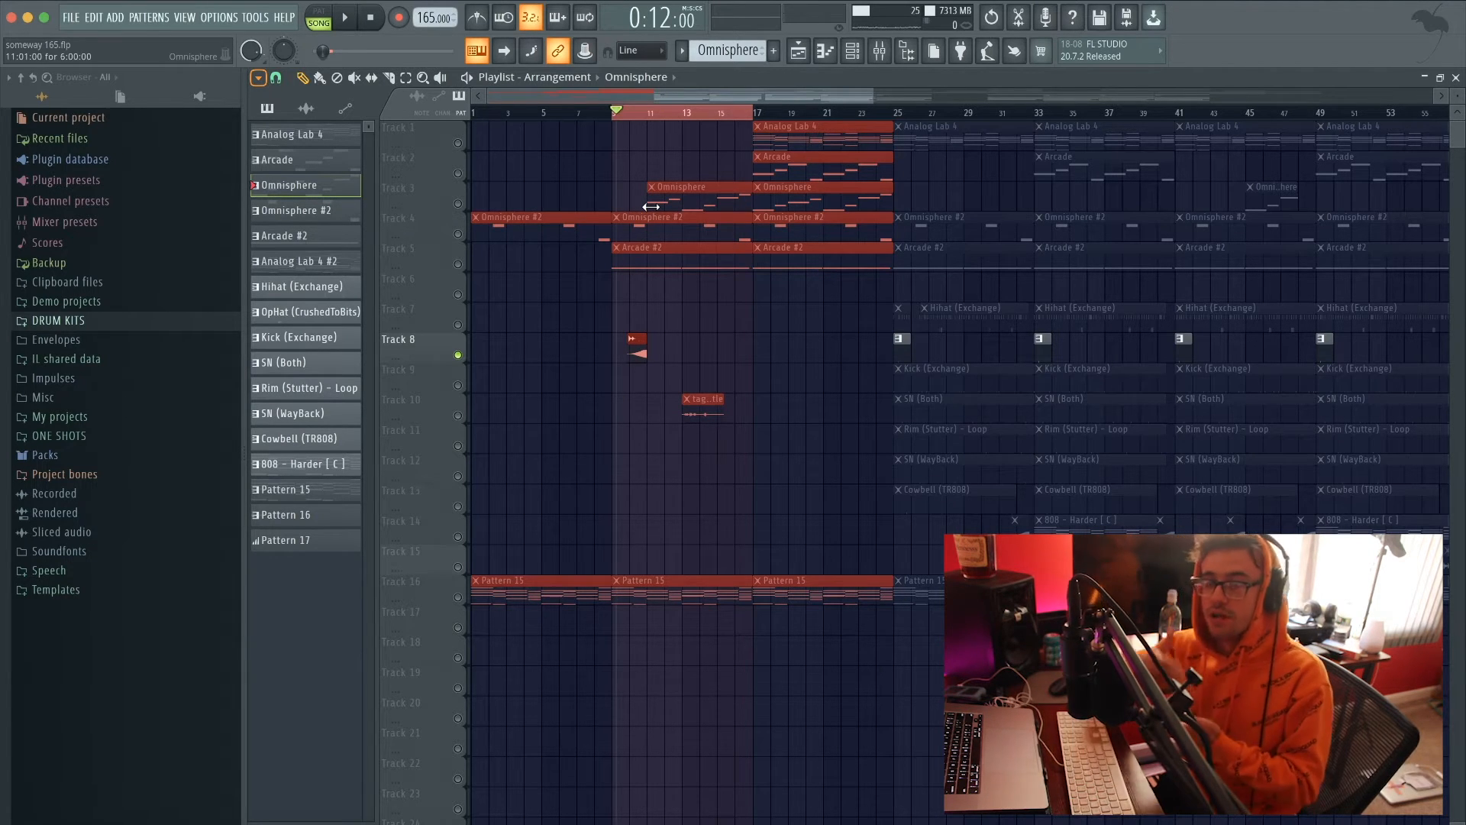
Step: Solo Track 3, restore all tracks, and play bars 9 to 17 with Track 10 muted
right_click(460, 204)
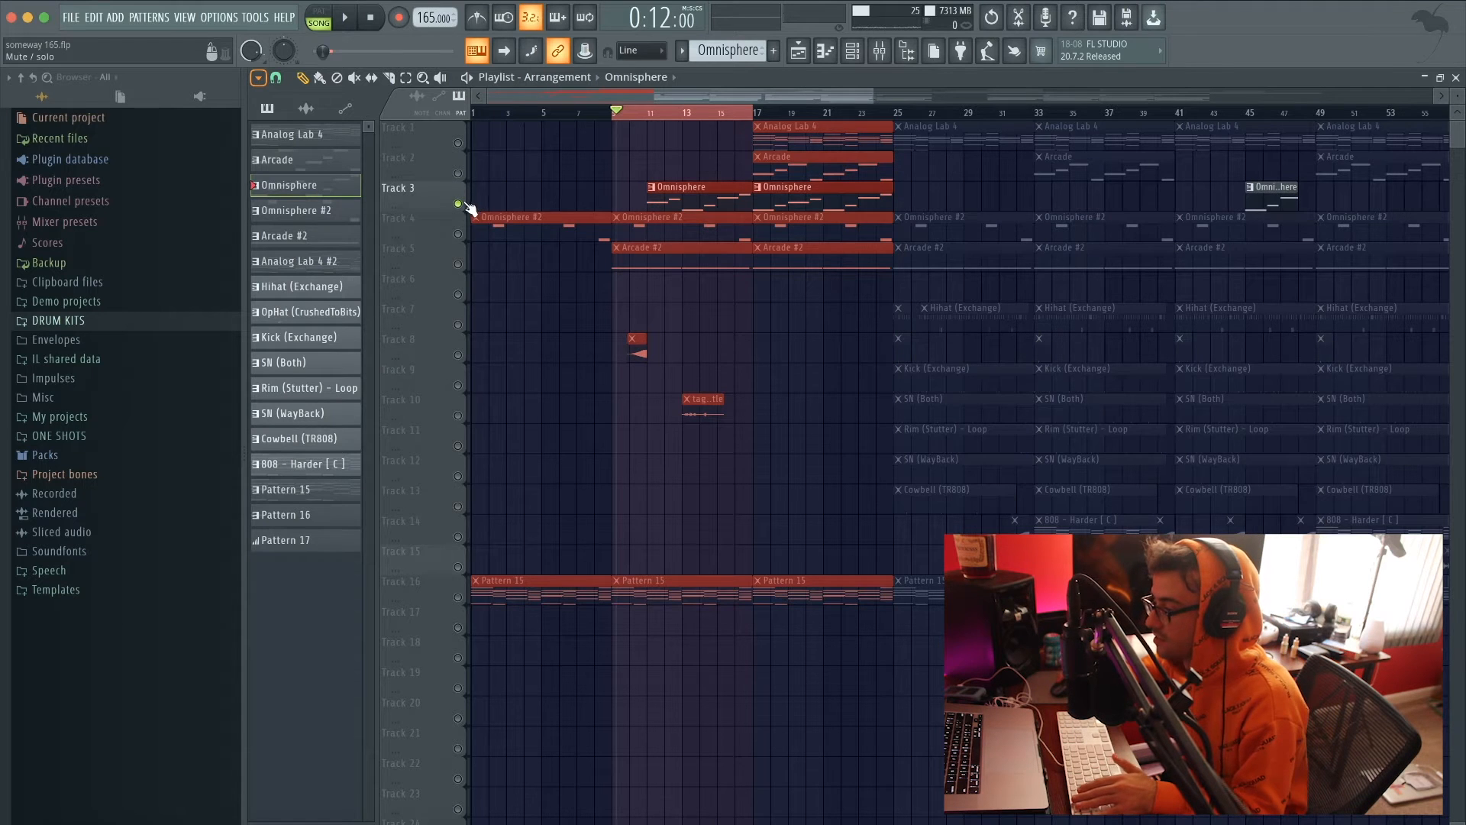
right_click(458, 203)
key("space")
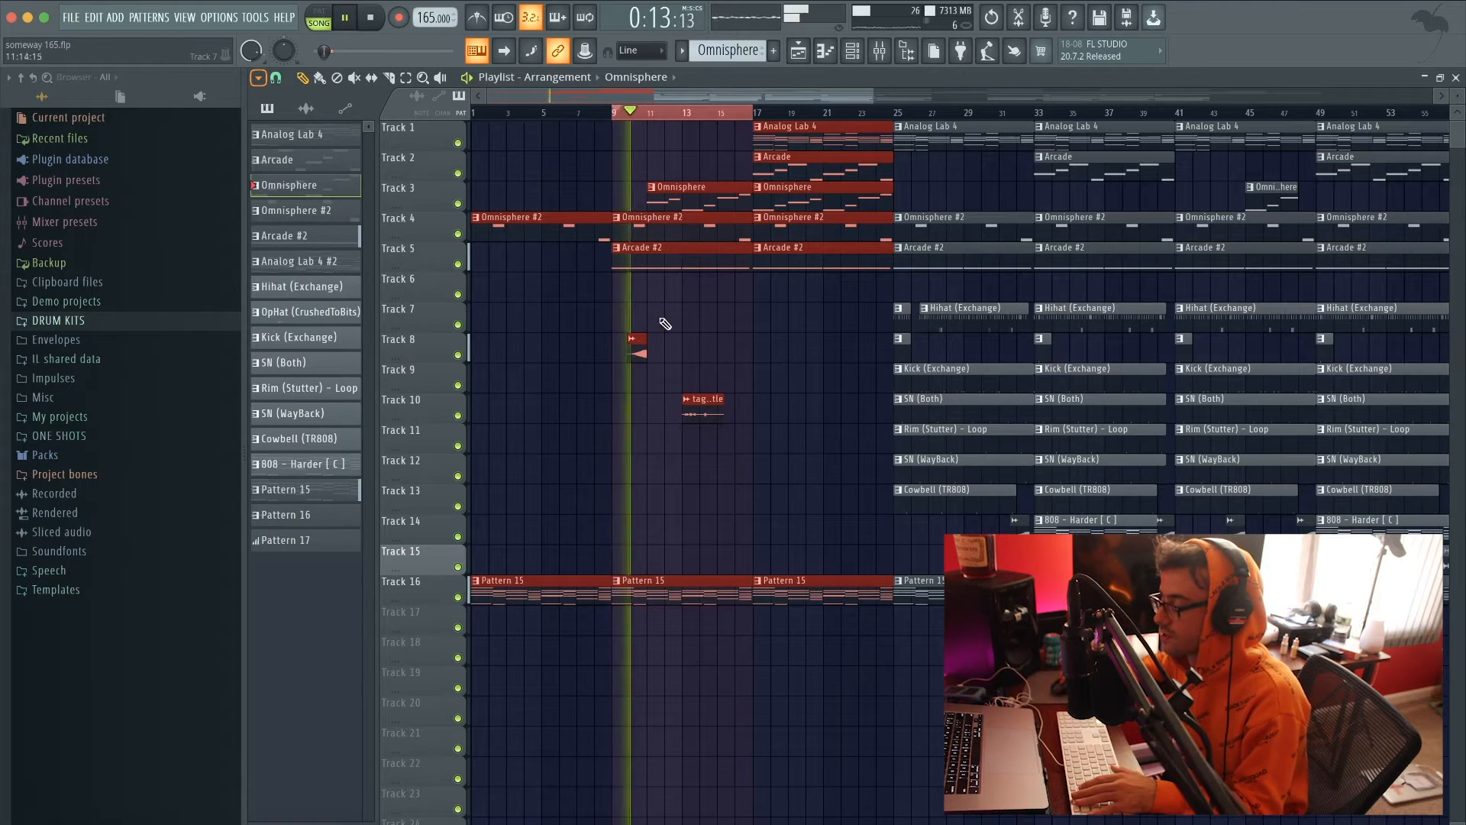
key("space")
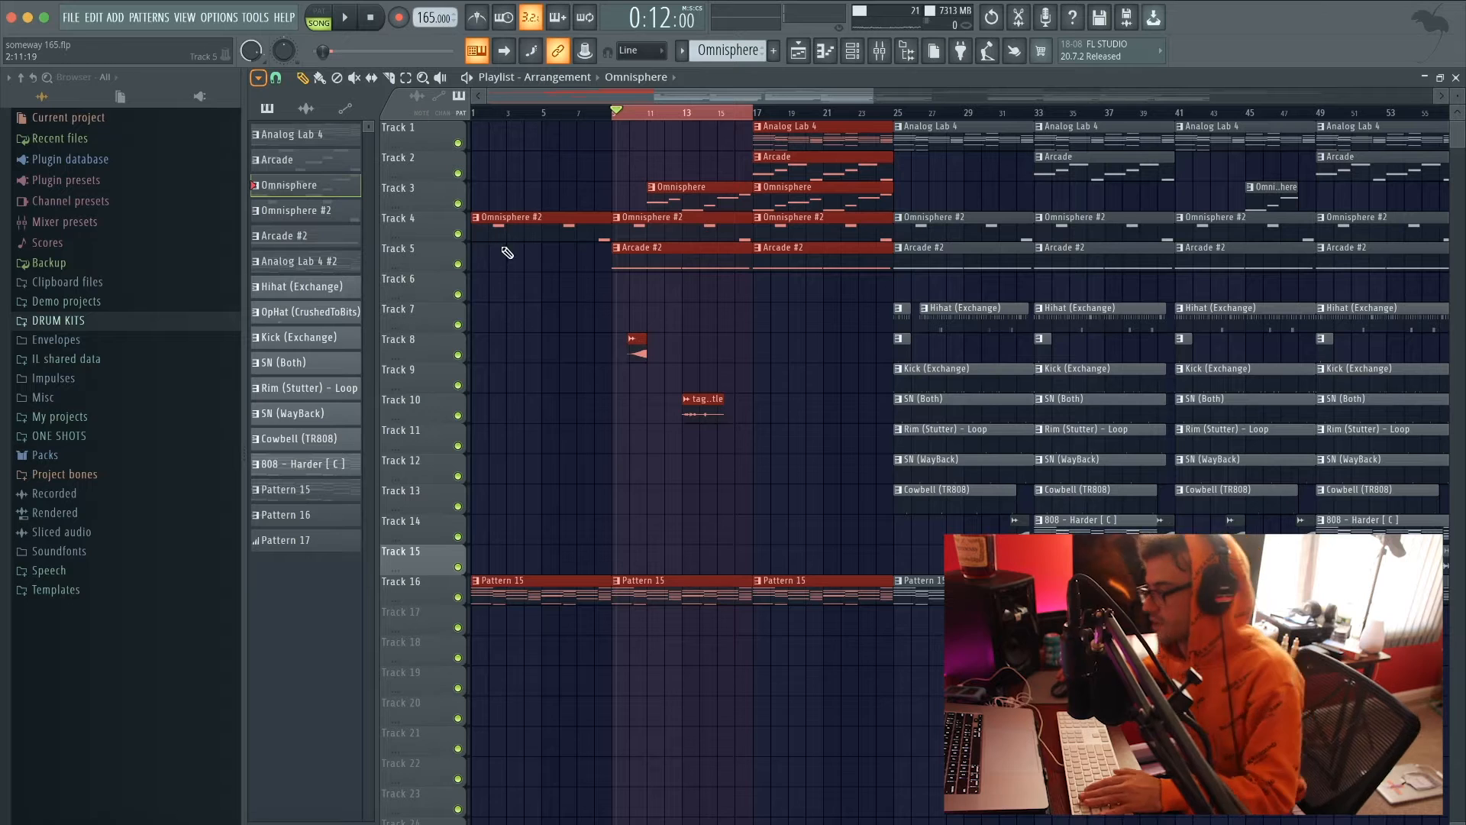
key("space")
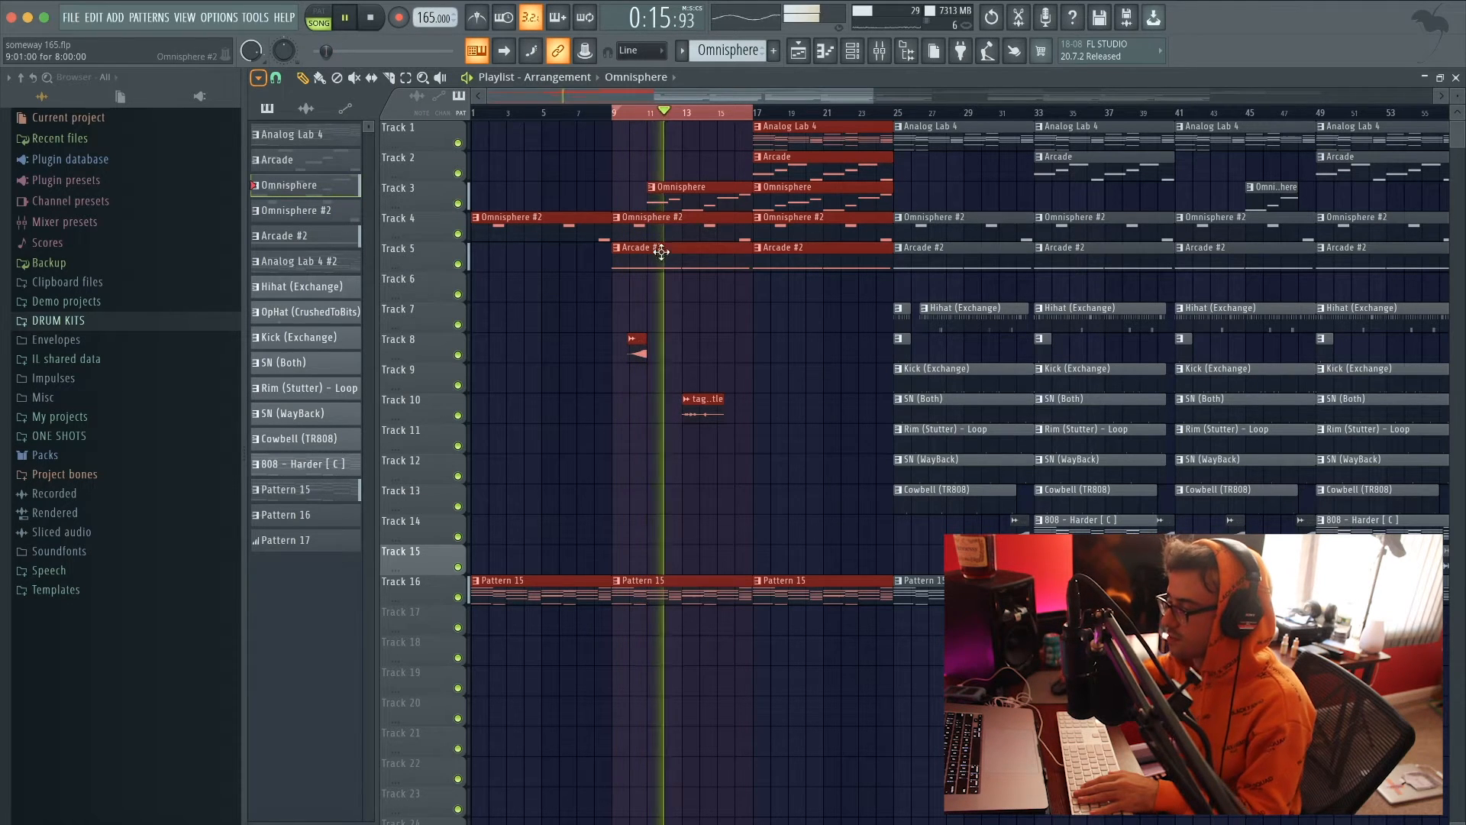
left_click(458, 416)
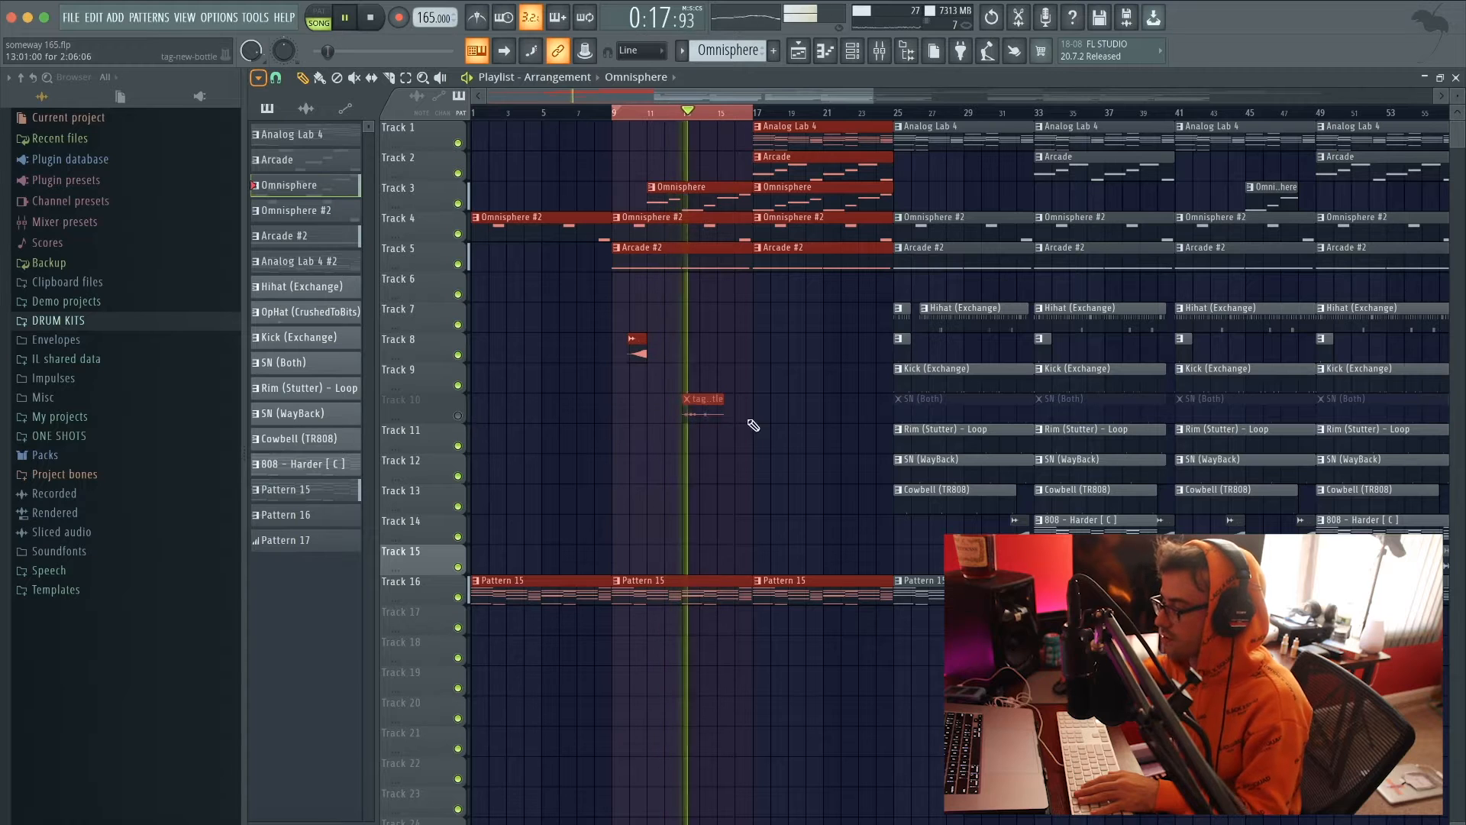
Step: Examine the Omnisphere clip's notes in the piano roll during playback, stop, and return to the playlist
double_click(722, 194)
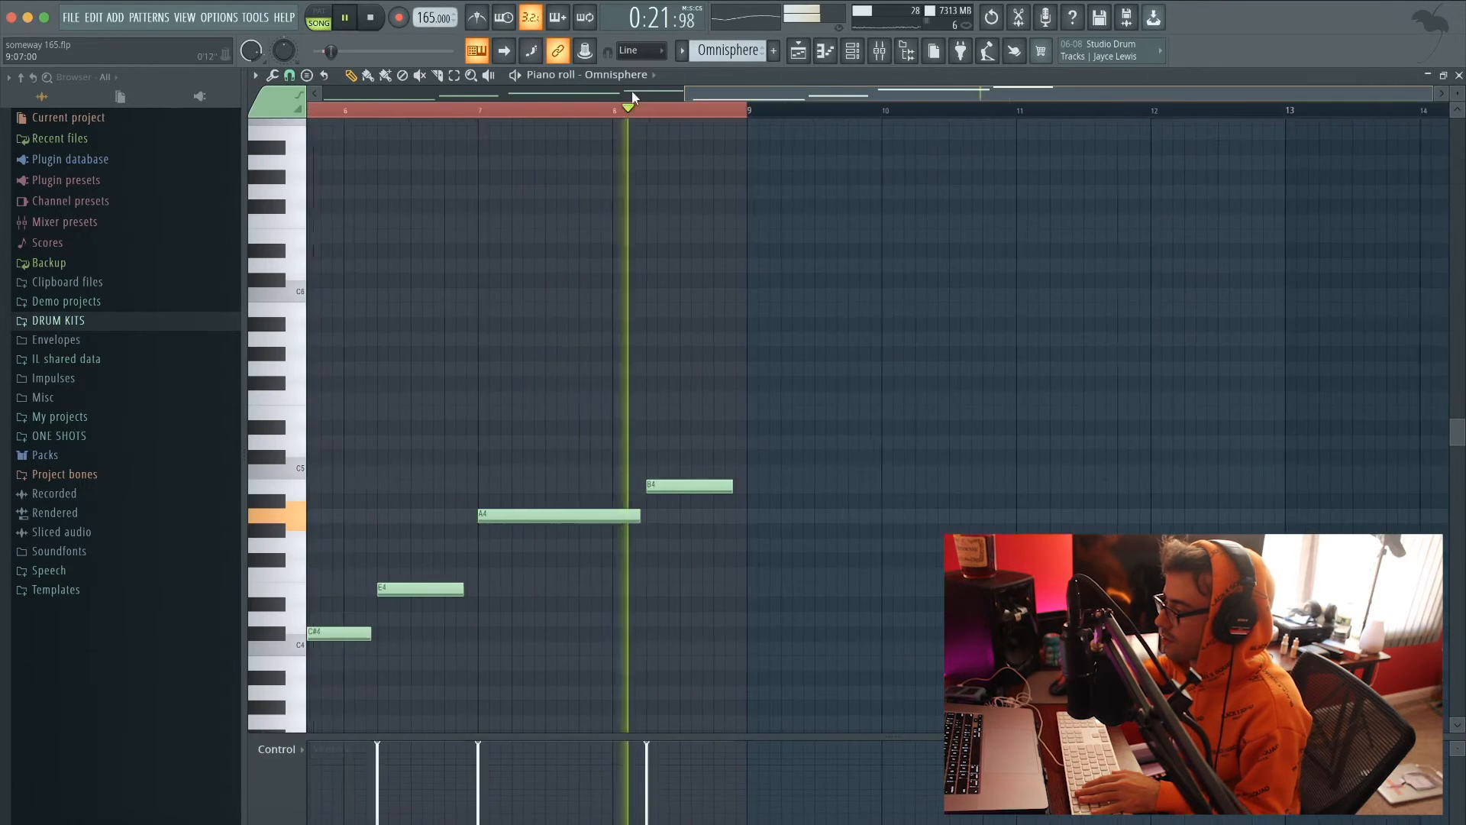
key("space")
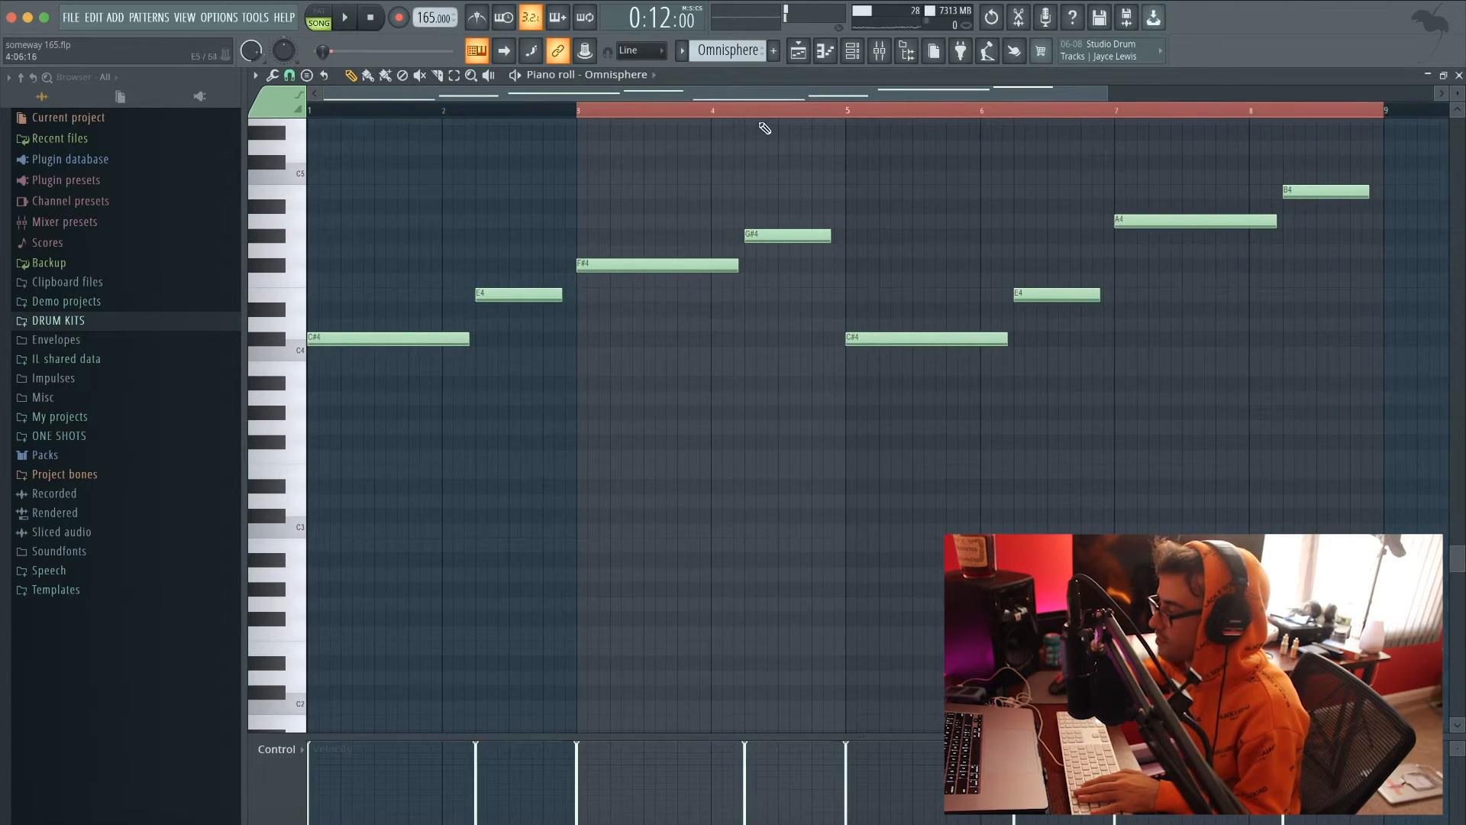
key("F5")
Step: Select bars 17 to 25 as the playback range, solo Track 3 with the Omnisphere clips, and play it
left_click_drag(616, 102, 754, 104)
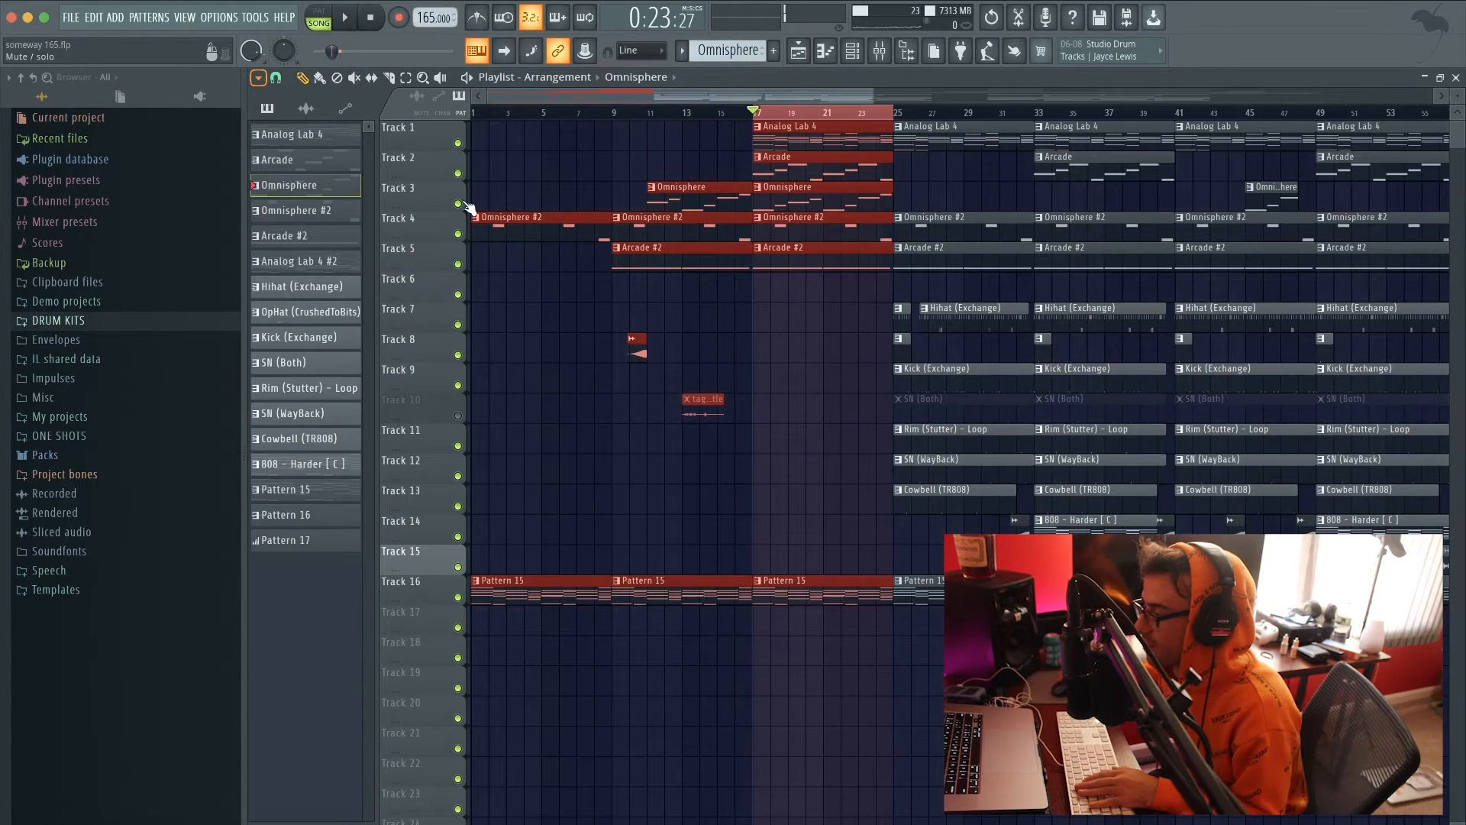
left_click(458, 203, "ctrl")
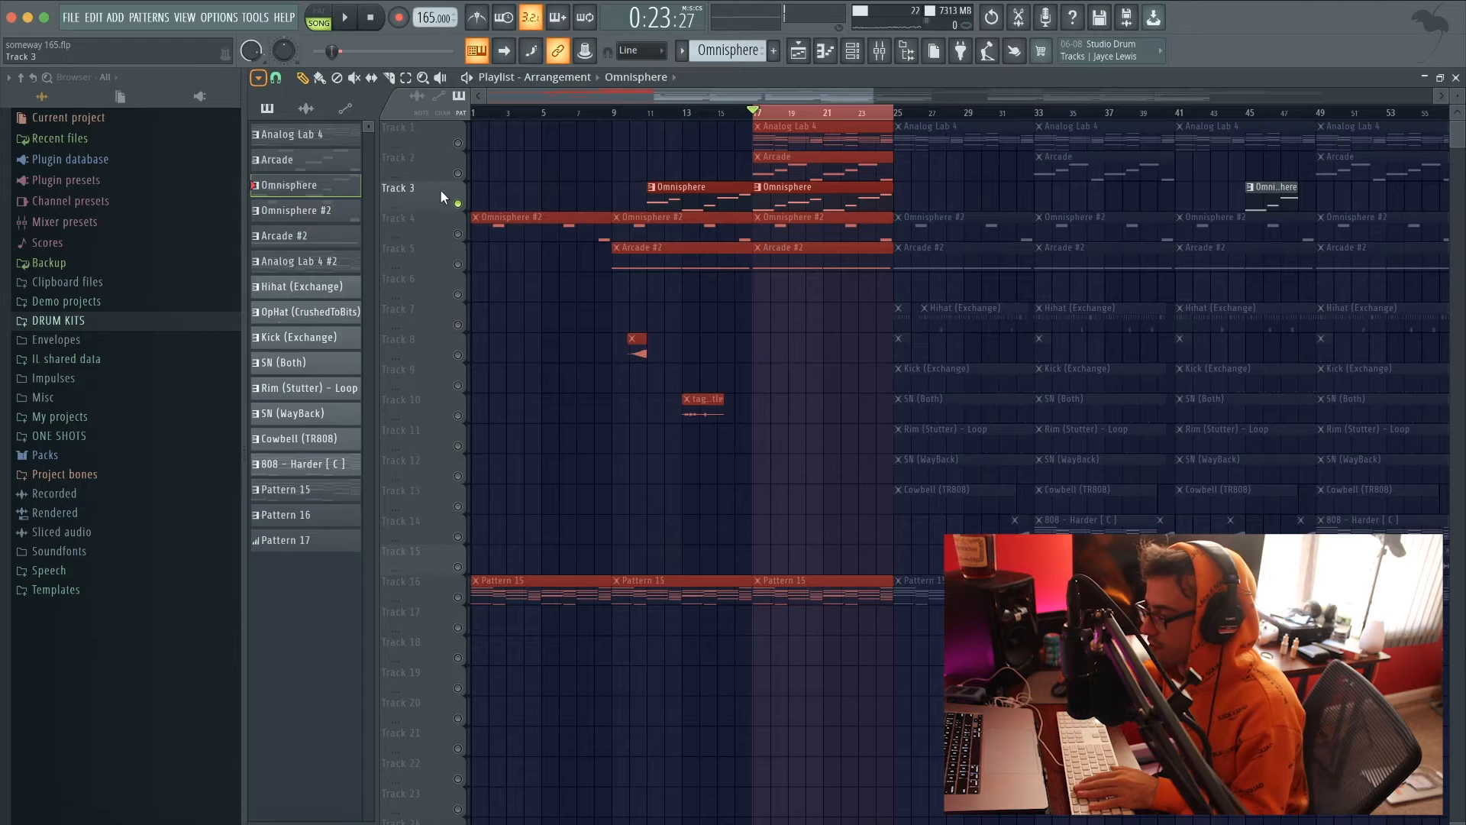
key("space")
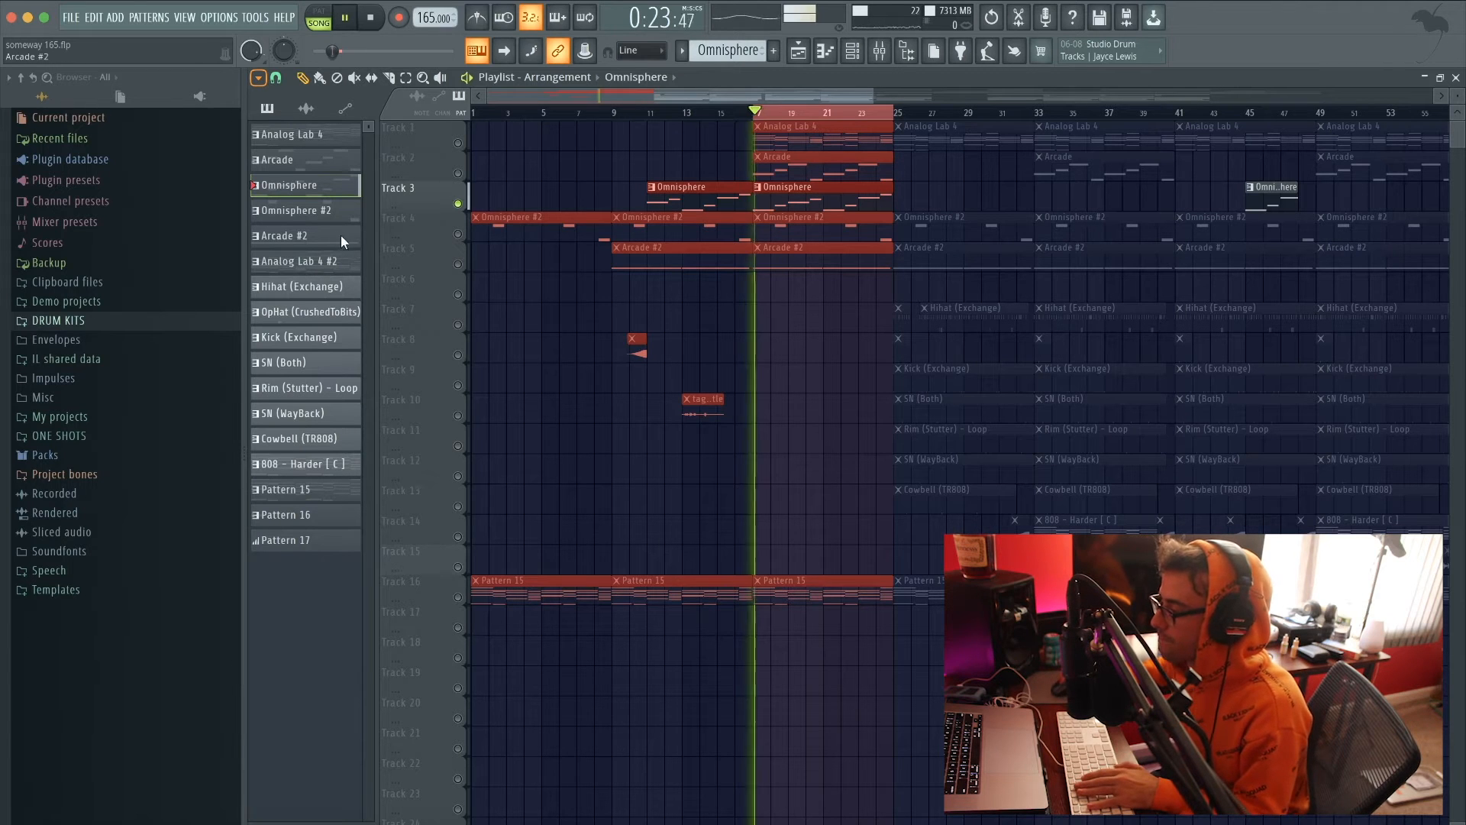
Step: Review the Omnisphere pattern's notes in the piano roll while the soloed track plays, and return to the playlist
key("F7")
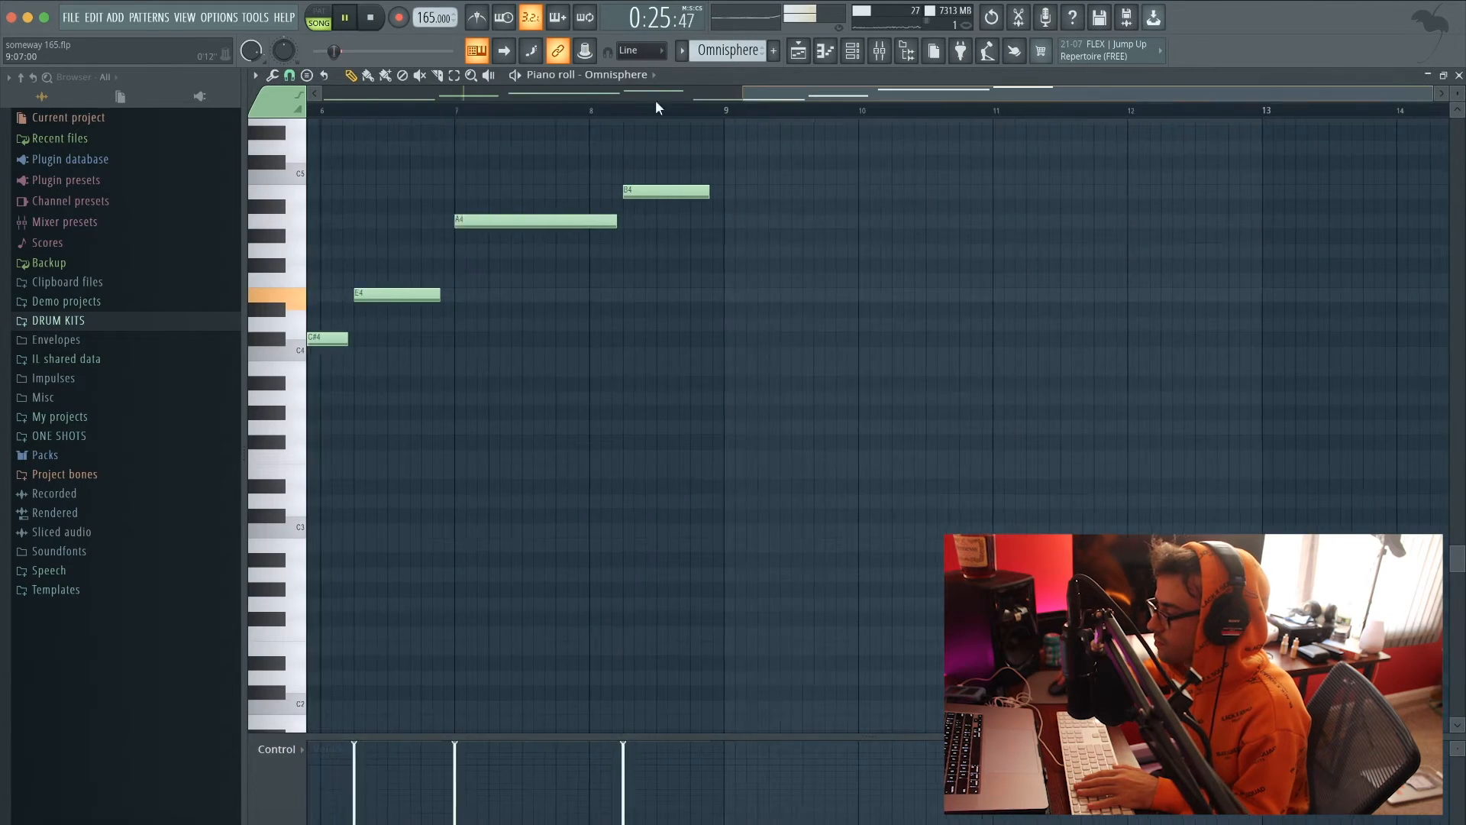
left_click_drag(783, 98, 413, 97)
left_click(799, 51)
Step: Play Track 1 together with Track 3, and solo Track 2 with the Arcade clips
left_click(458, 143)
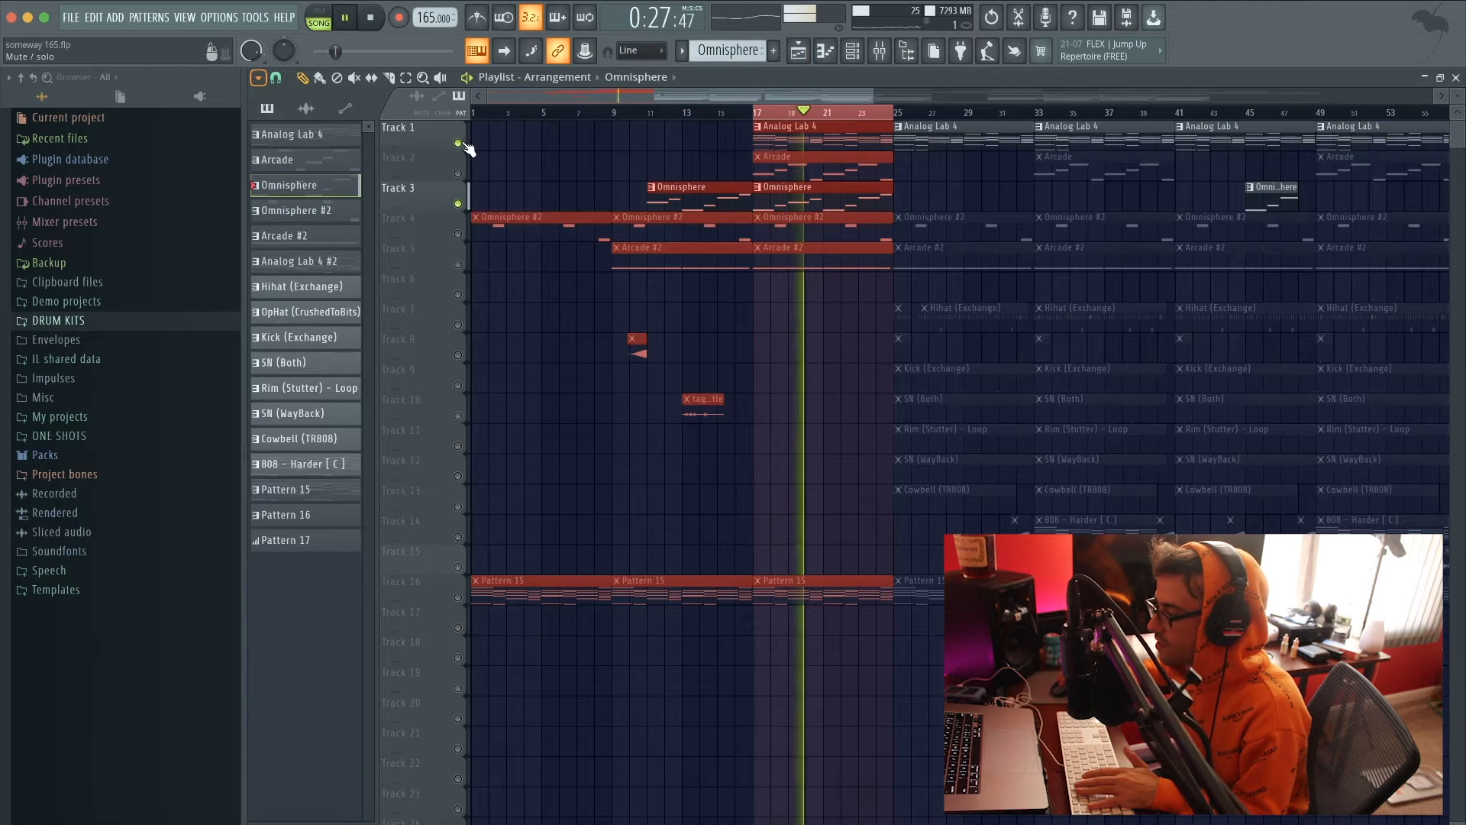
key("space")
key("space")
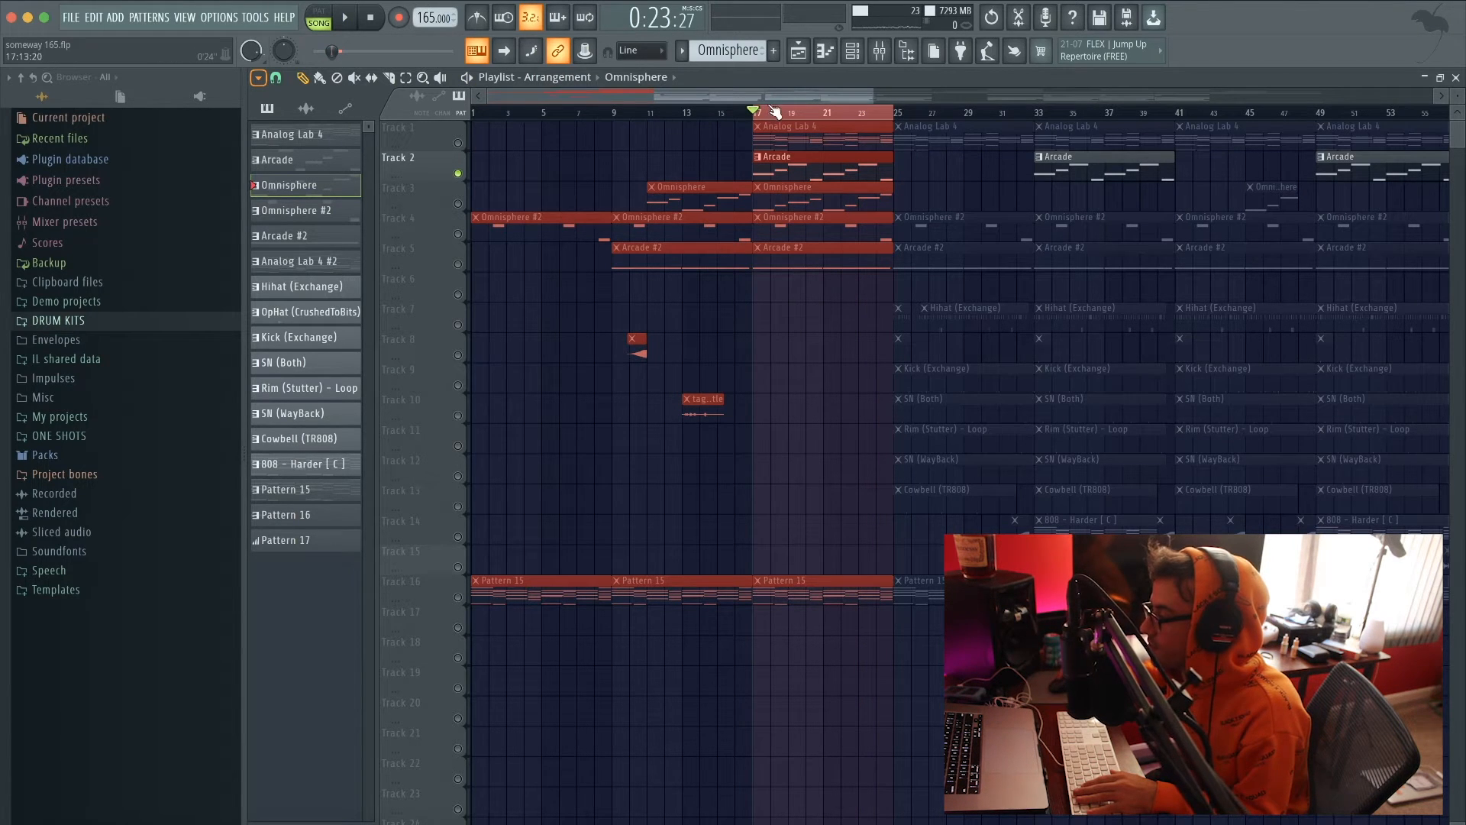
Step: Select the Arcade layer's mixer insert, bypass all eight of its effects, and play the layer dry
left_click(855, 55)
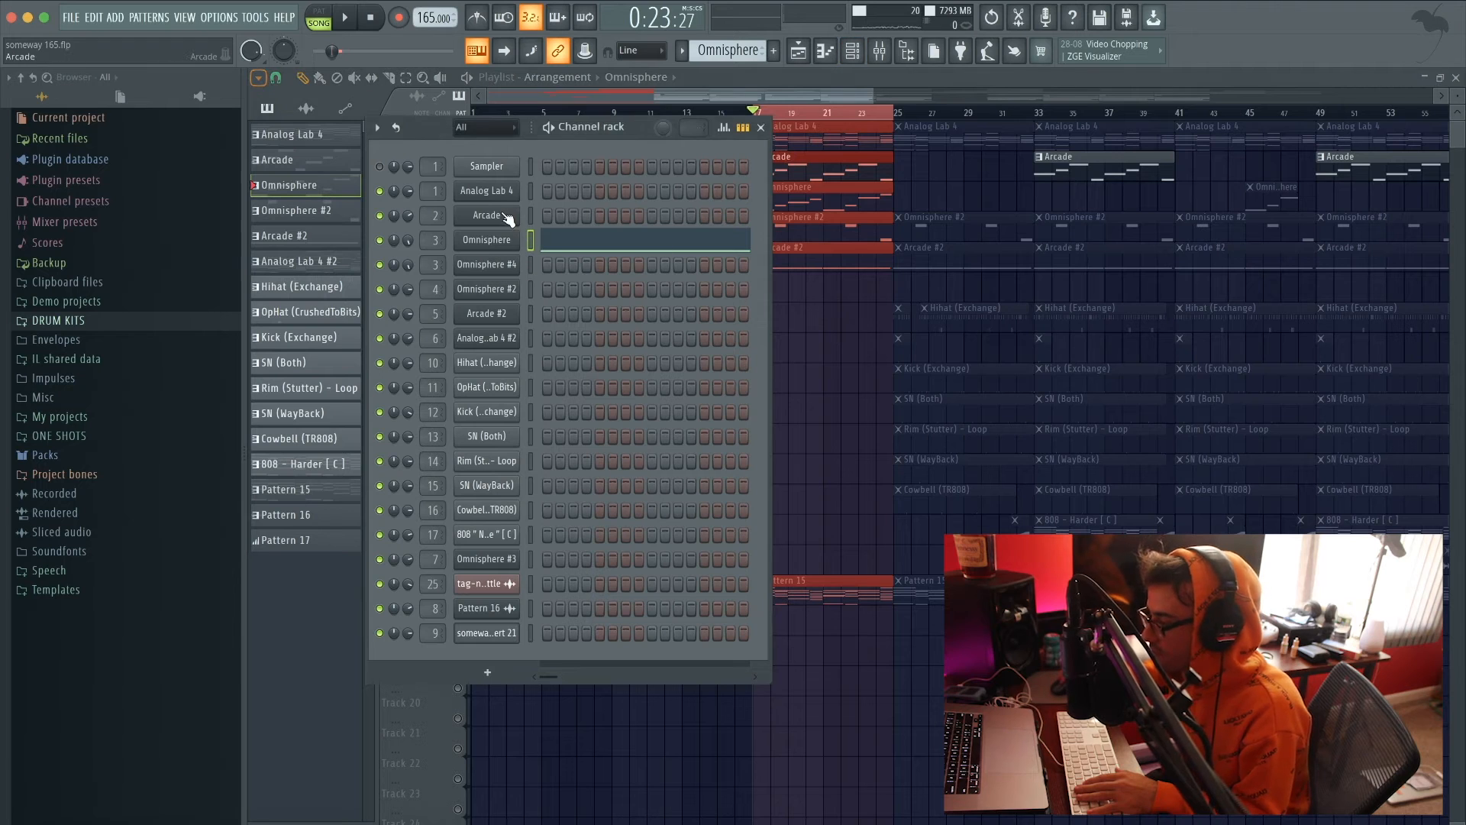
left_click(509, 243)
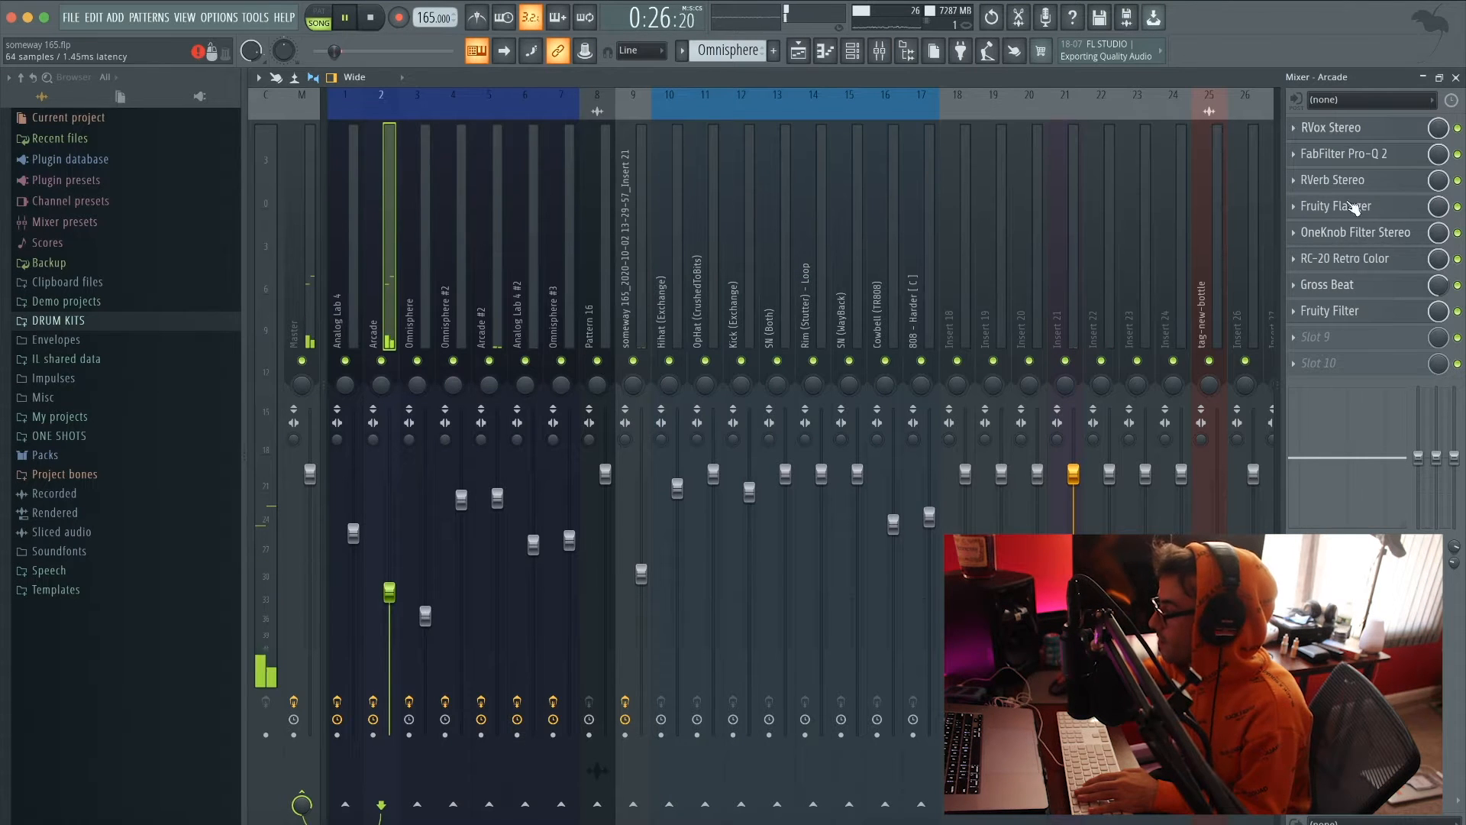
key("space")
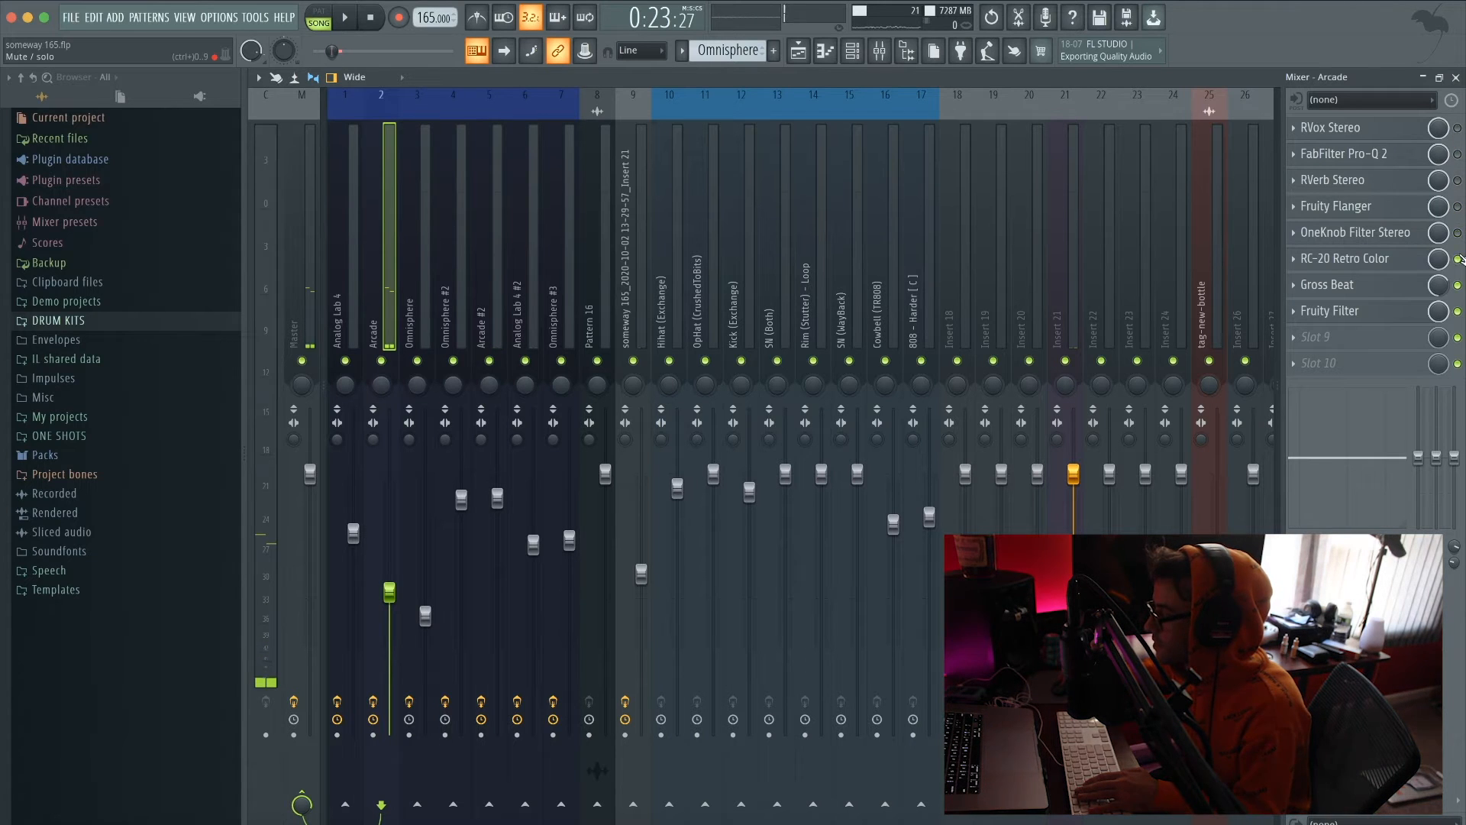
key("space")
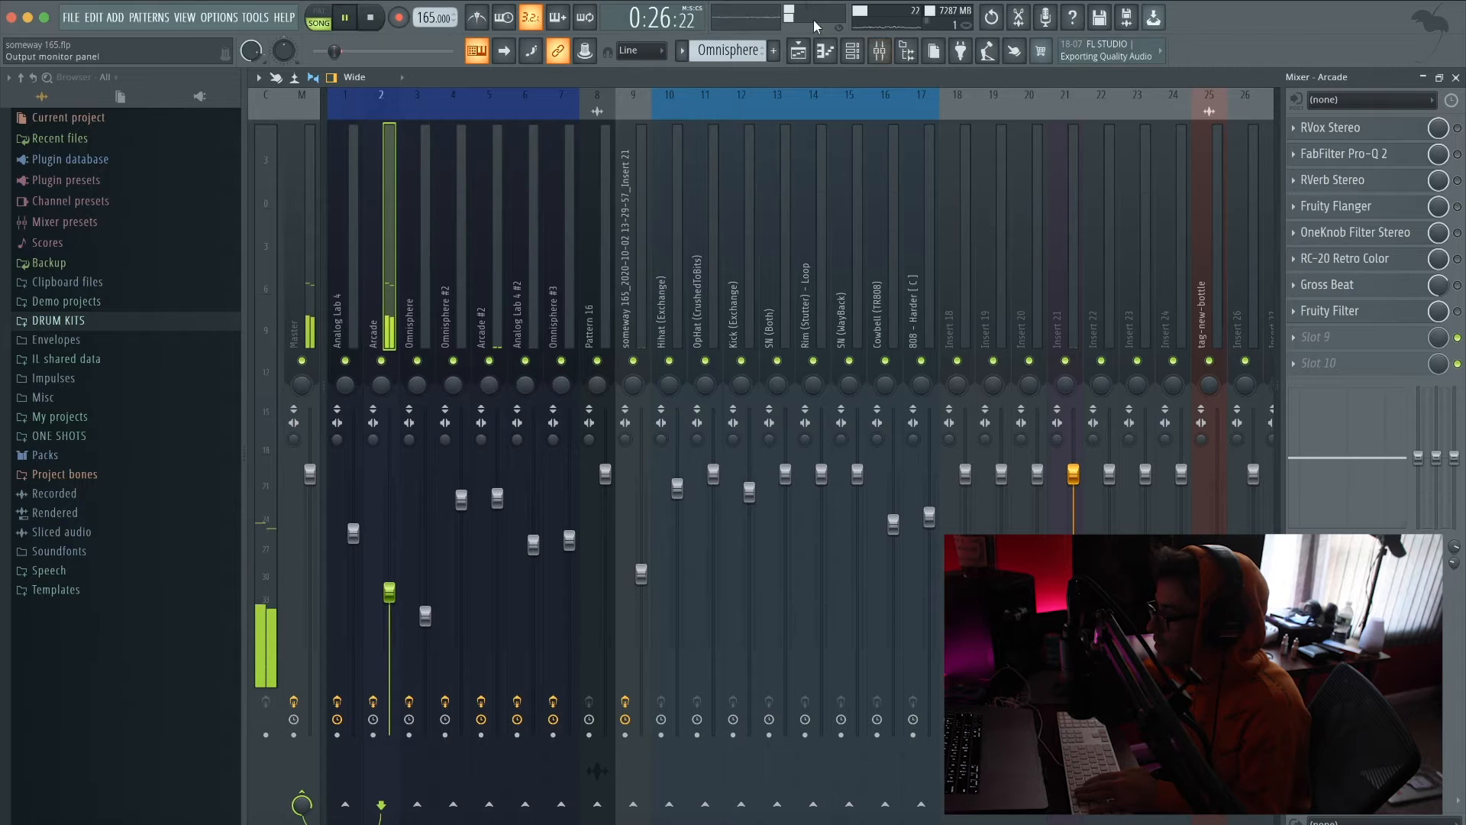
key("space")
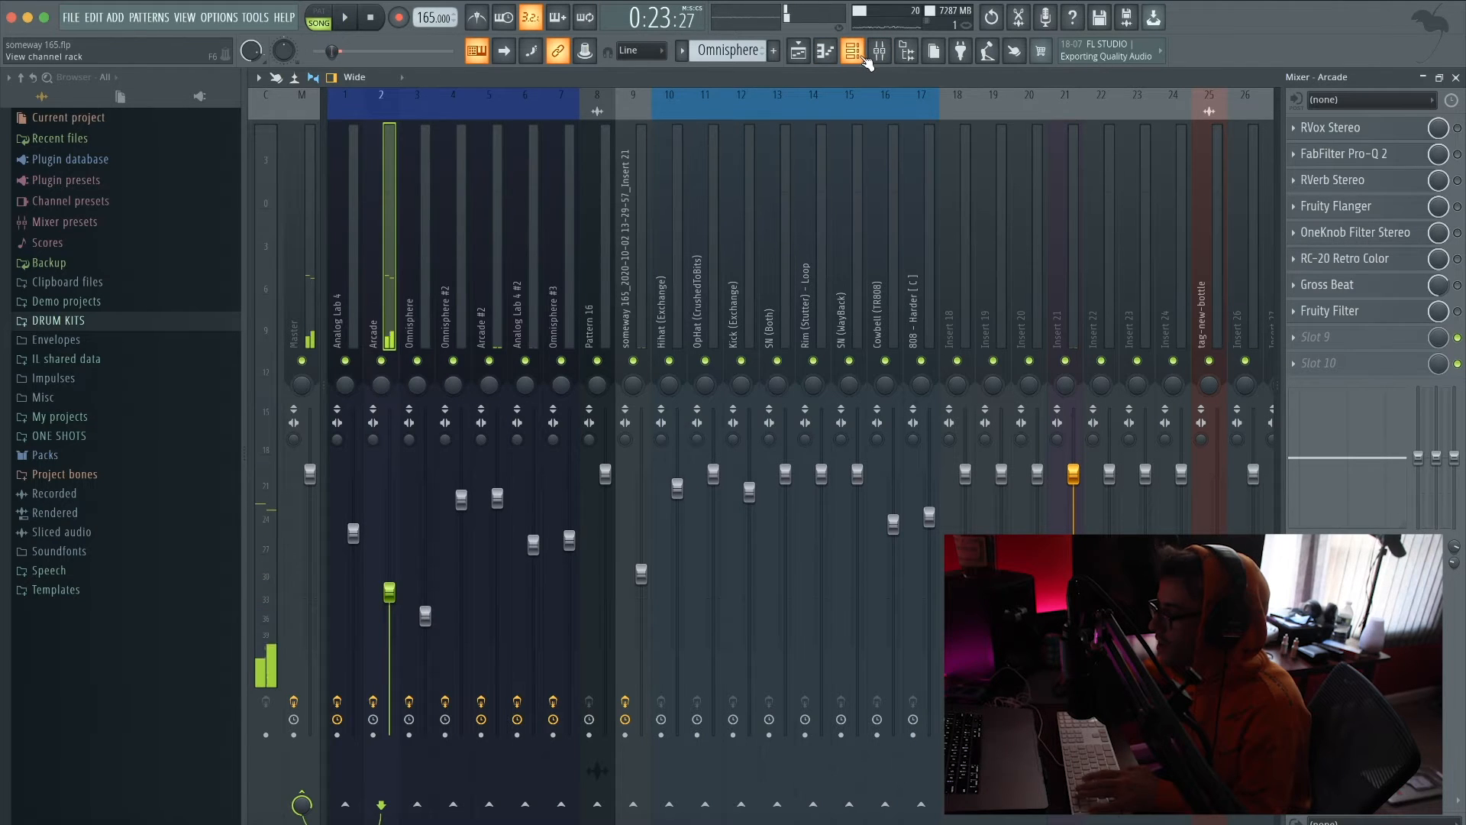
Step: Open the Arcade instrument from the channel rack and examine its Escapism preset
left_click(852, 50)
left_click(495, 221)
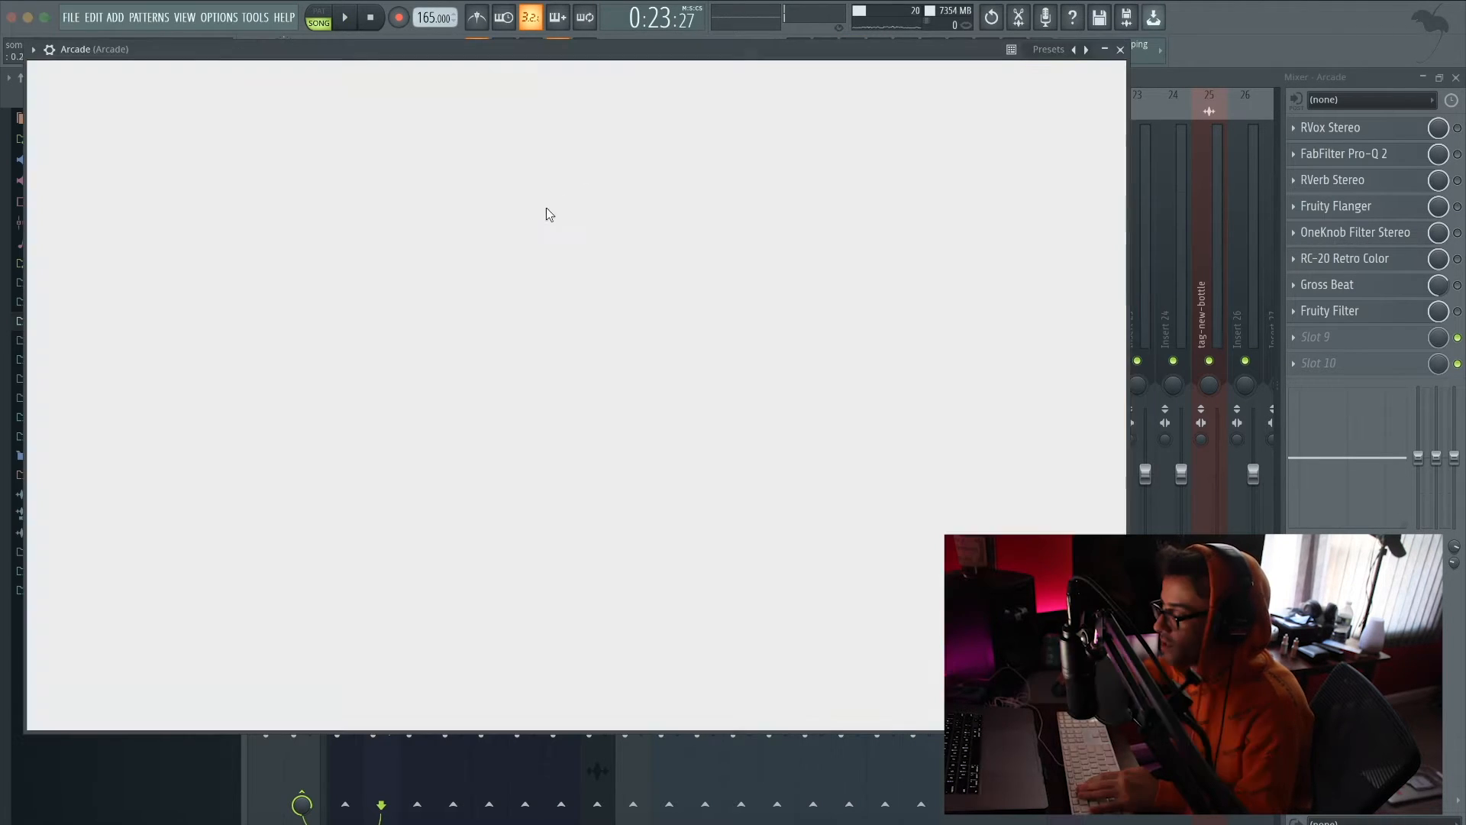
key("space")
key("space")
mouse_move(841, 699)
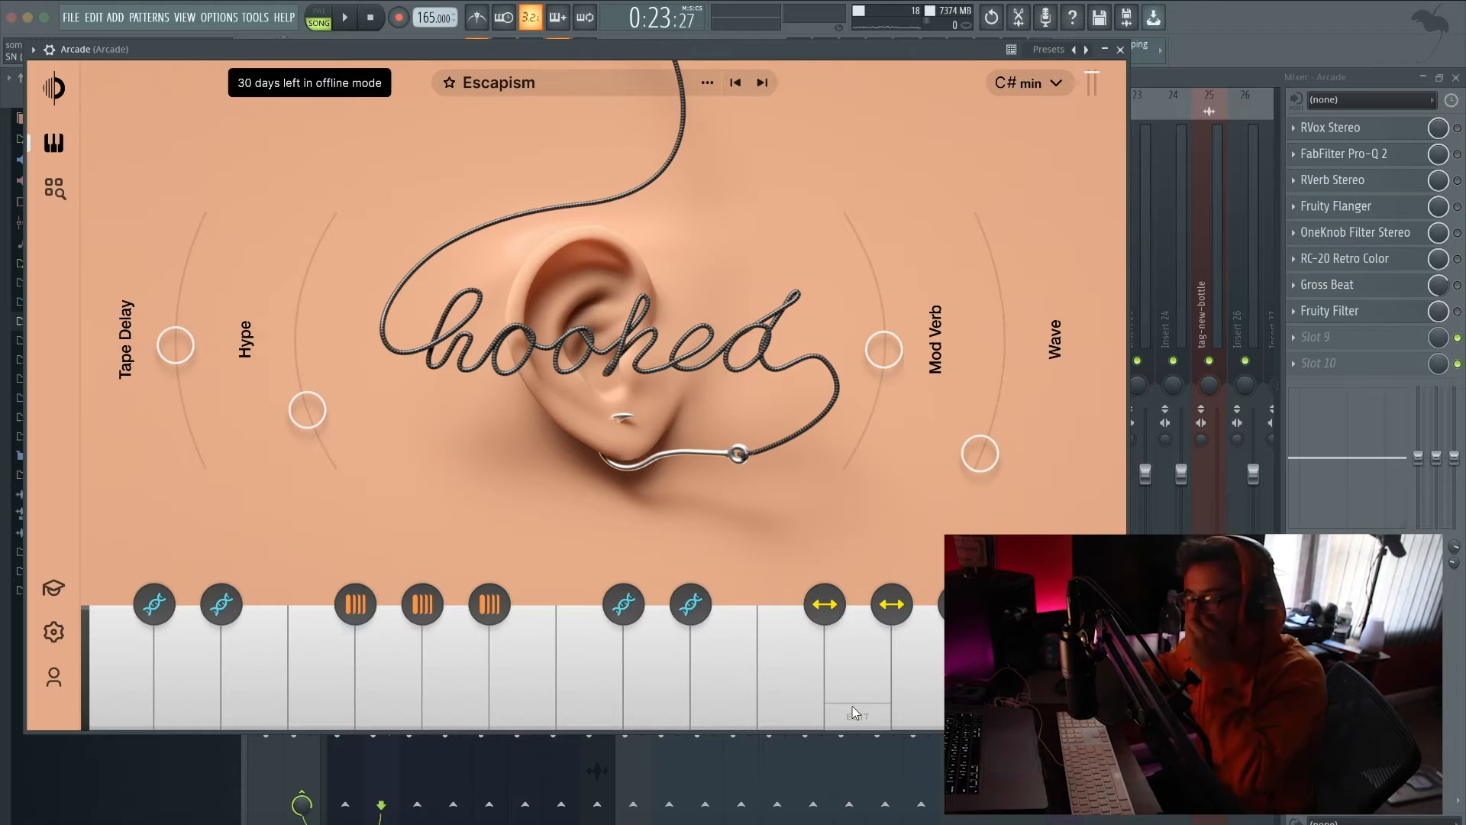
Step: Play the Arcade layer, examine the Suede Vocal La 01_125 BPM_D min sample in its key editor, and close the instrument
key("space")
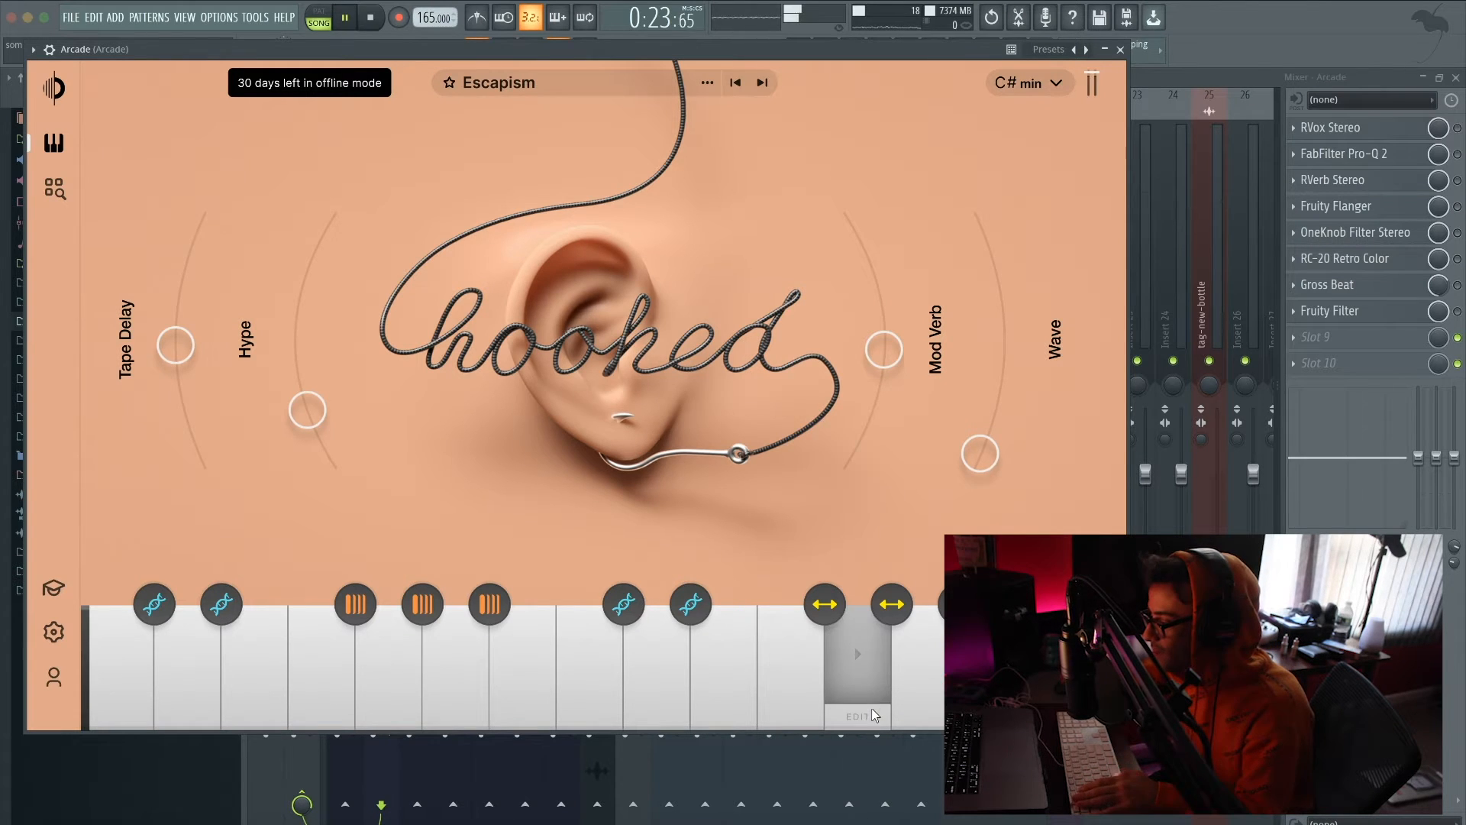
left_click(873, 715)
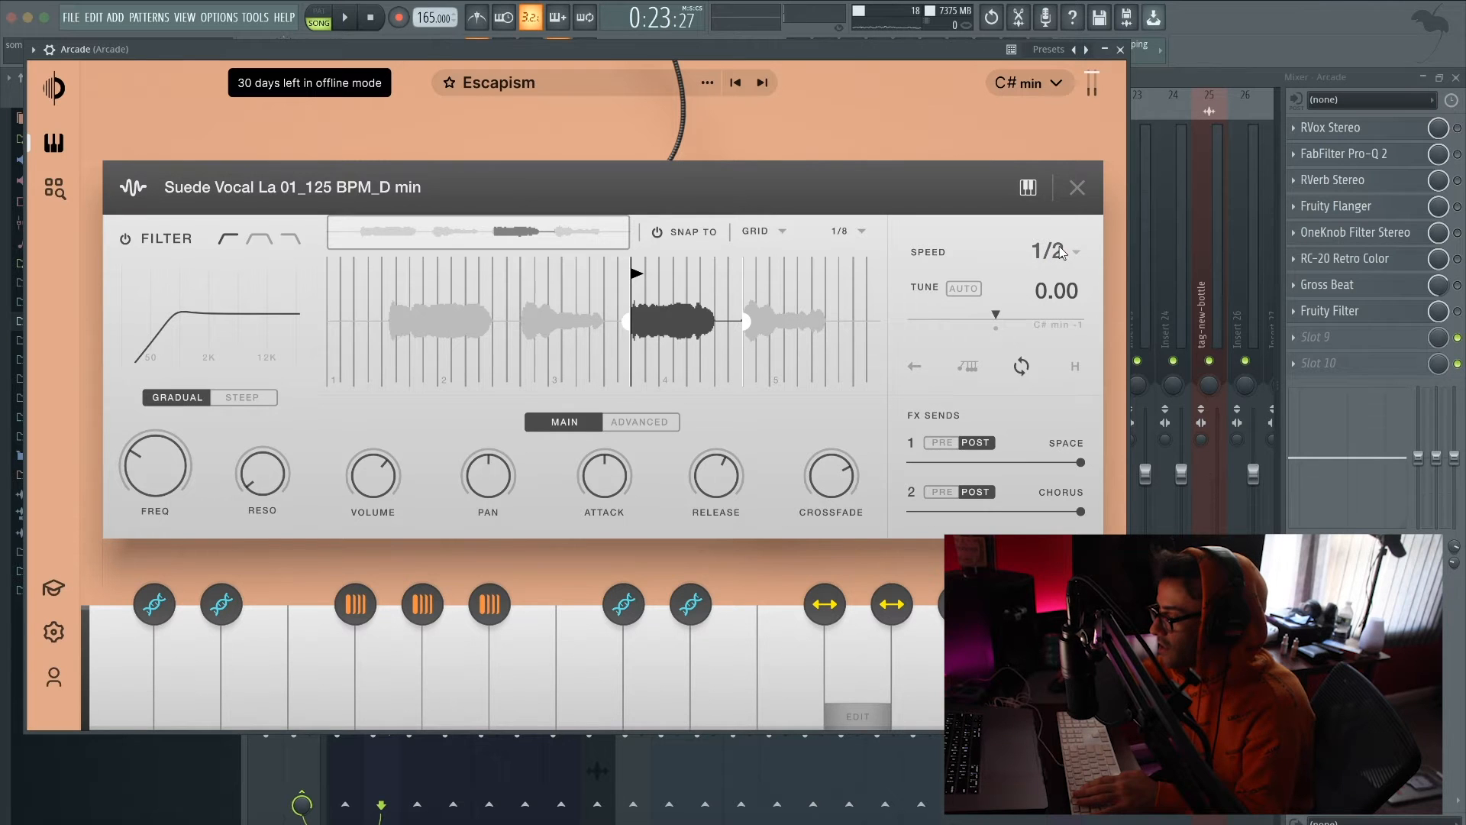
key("space")
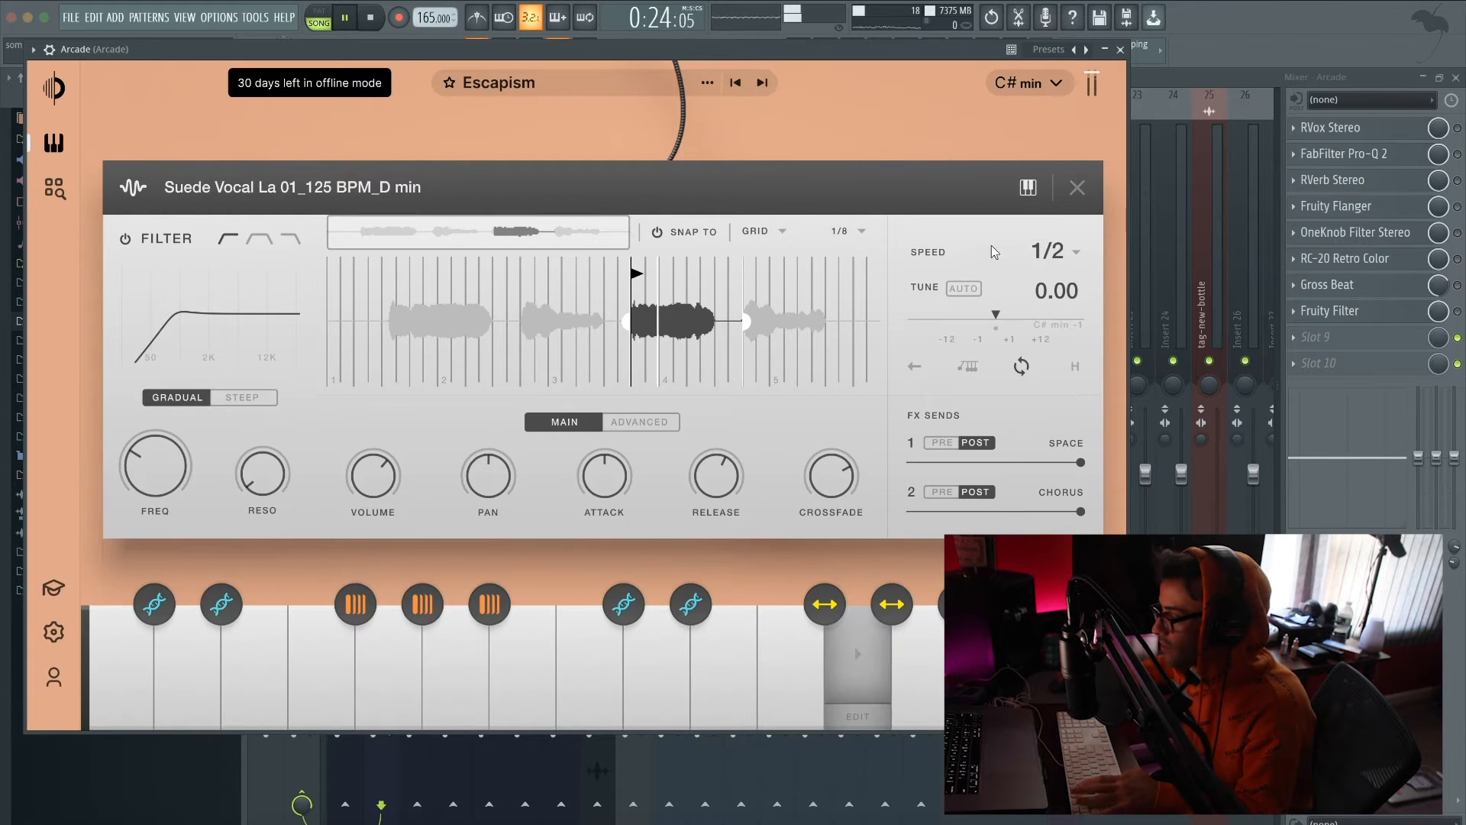
key("space")
key("Escape")
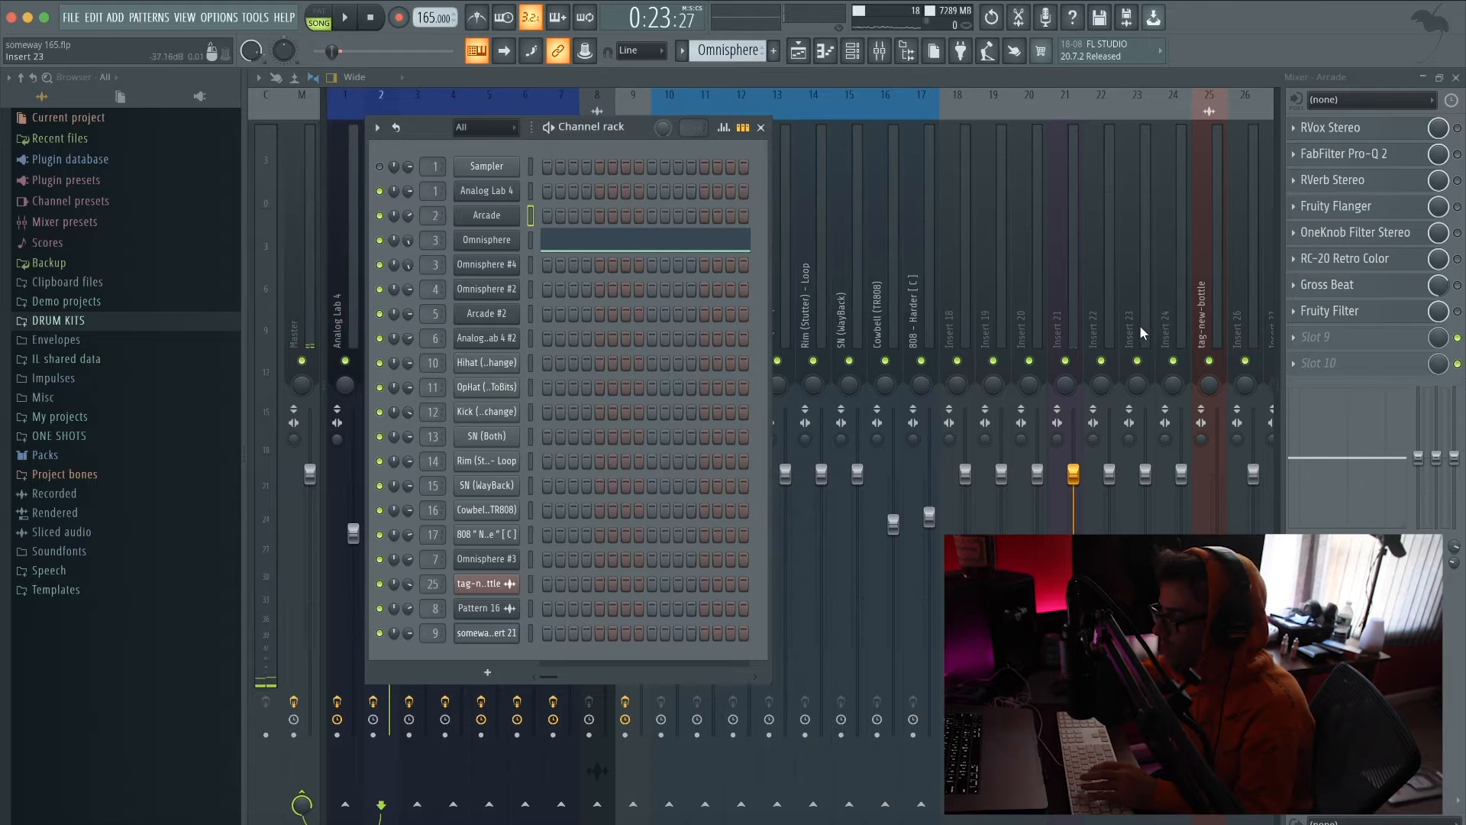
Step: Re-enable RVox Stereo on the Arcade mixer insert and check its settings while the layer plays
key("space")
key("F6")
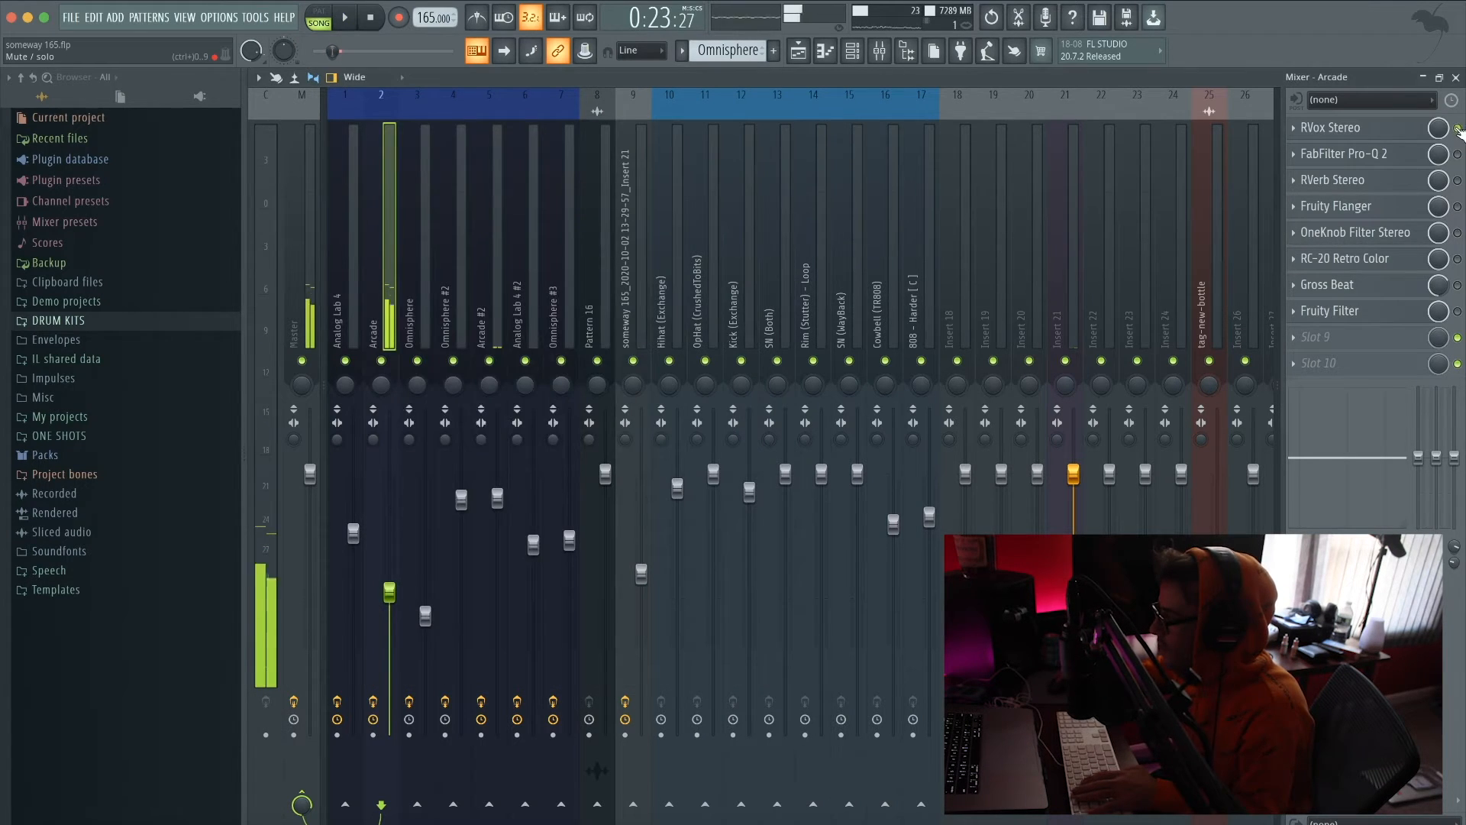
left_click(1374, 131)
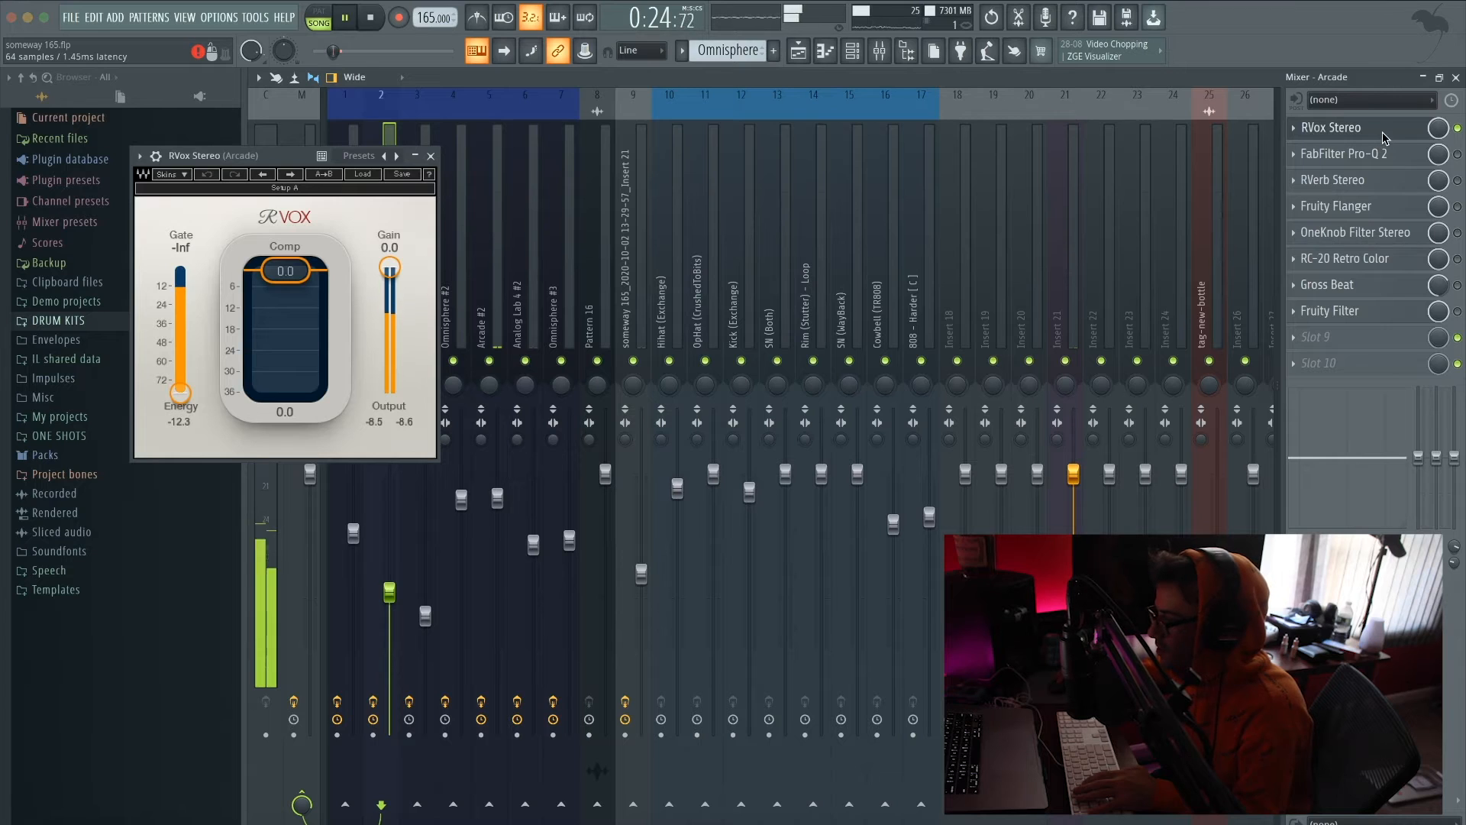
key("space")
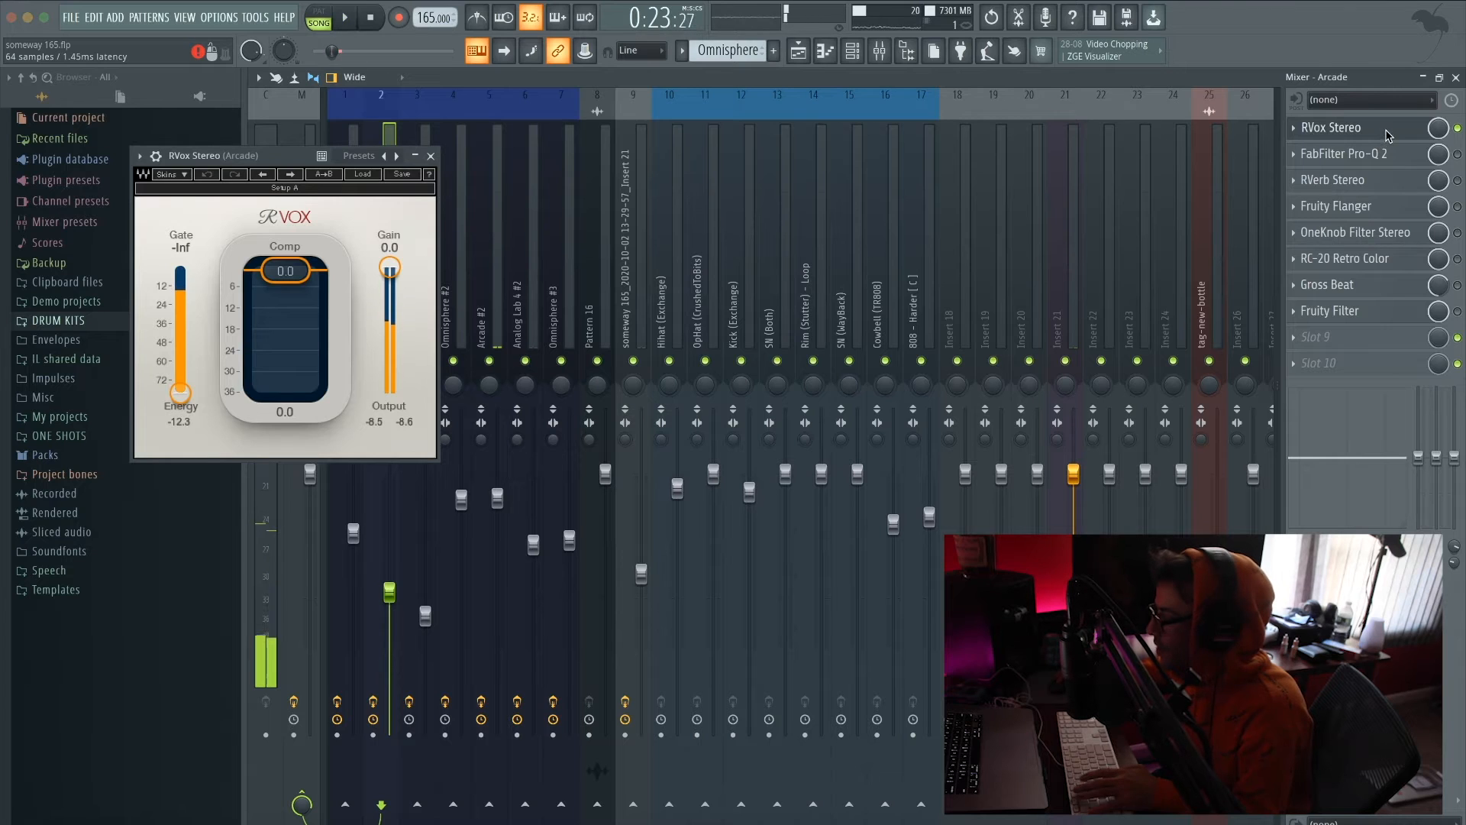
left_click(429, 156)
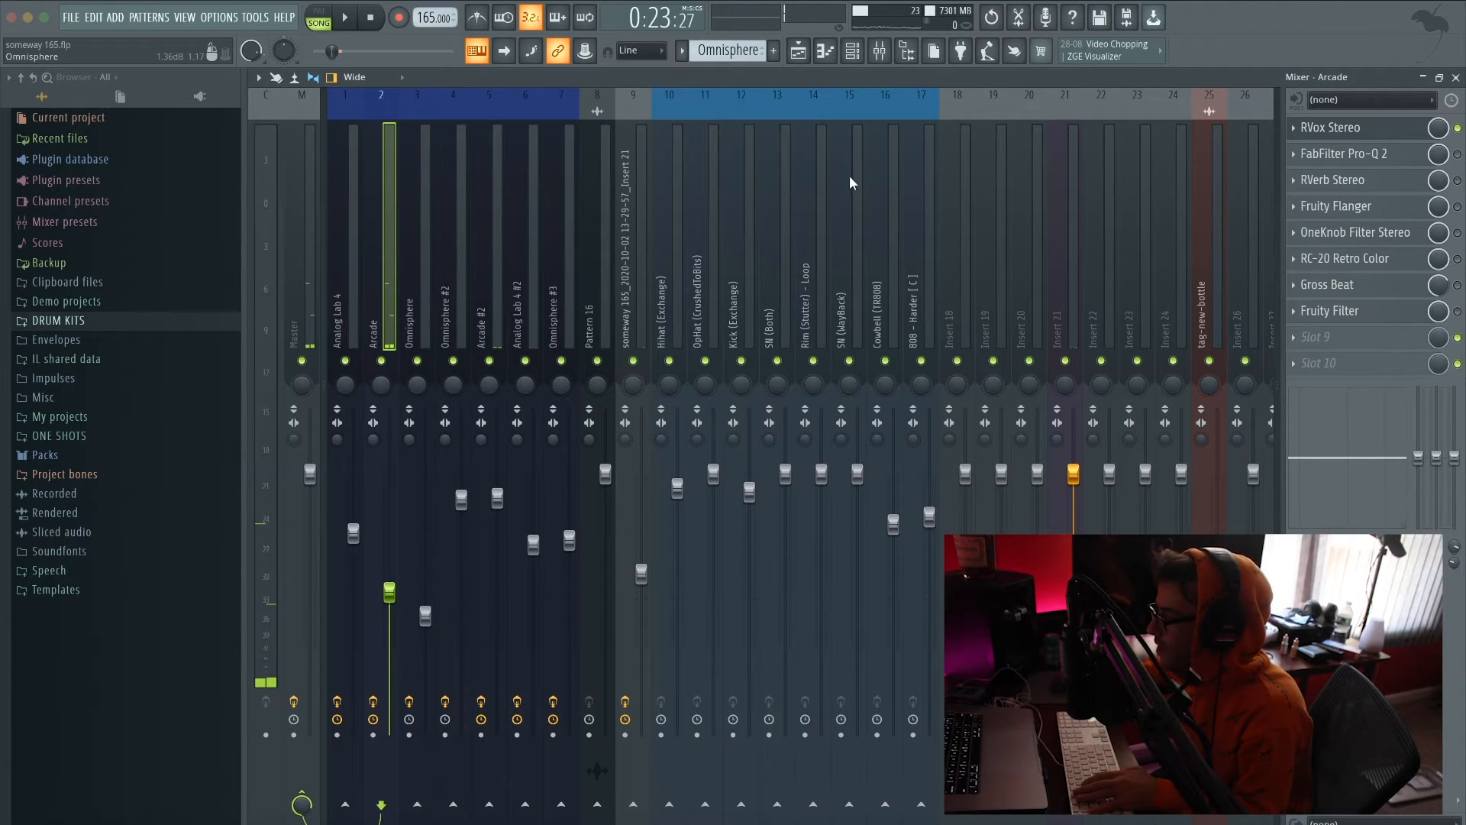
Step: Re-enable FabFilter Pro-Q 2 on the Arcade insert and examine its EQ curve during playback
left_click(1373, 156)
key("space")
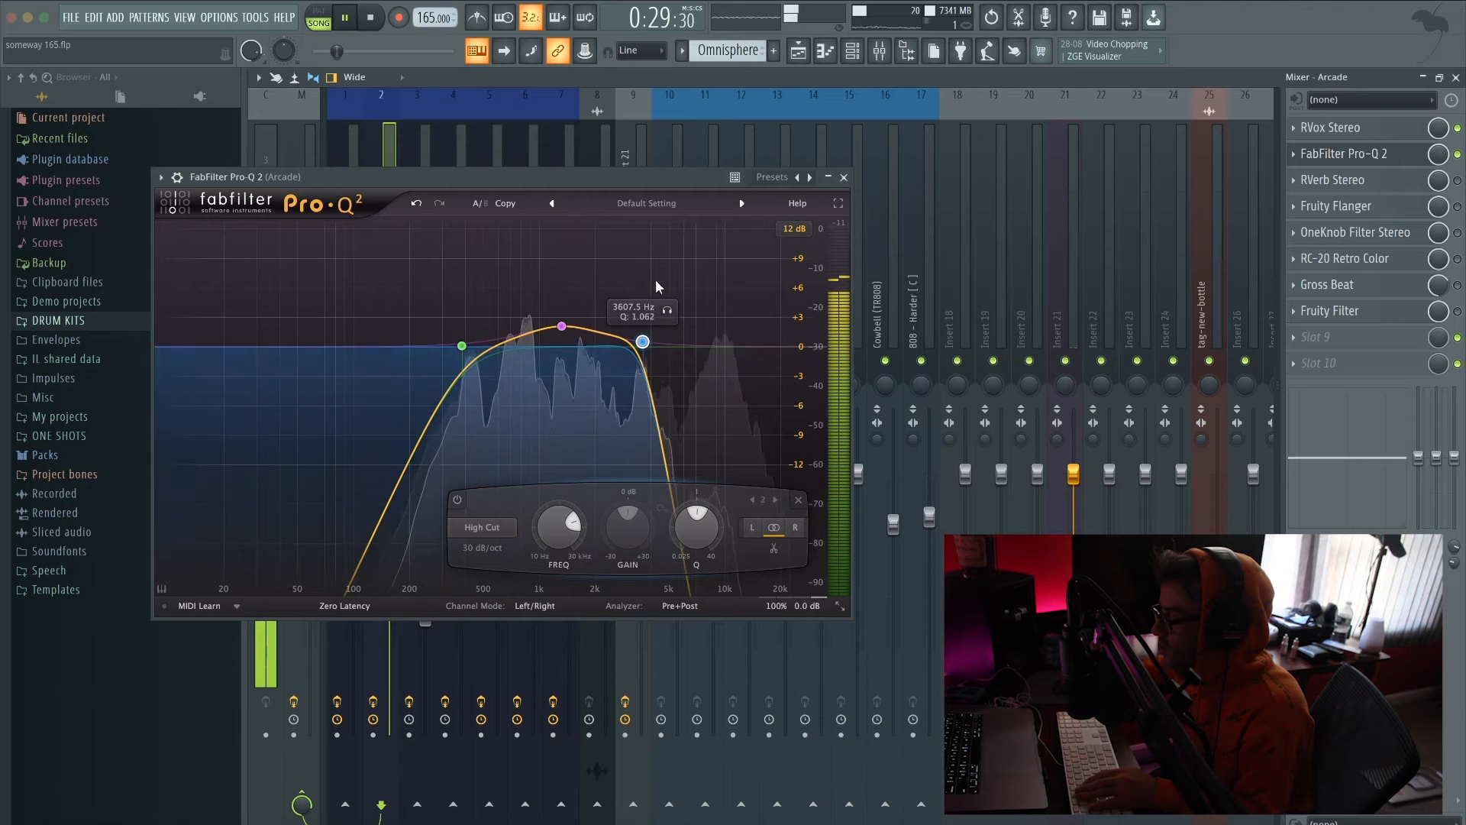
left_click(1367, 153)
key("space")
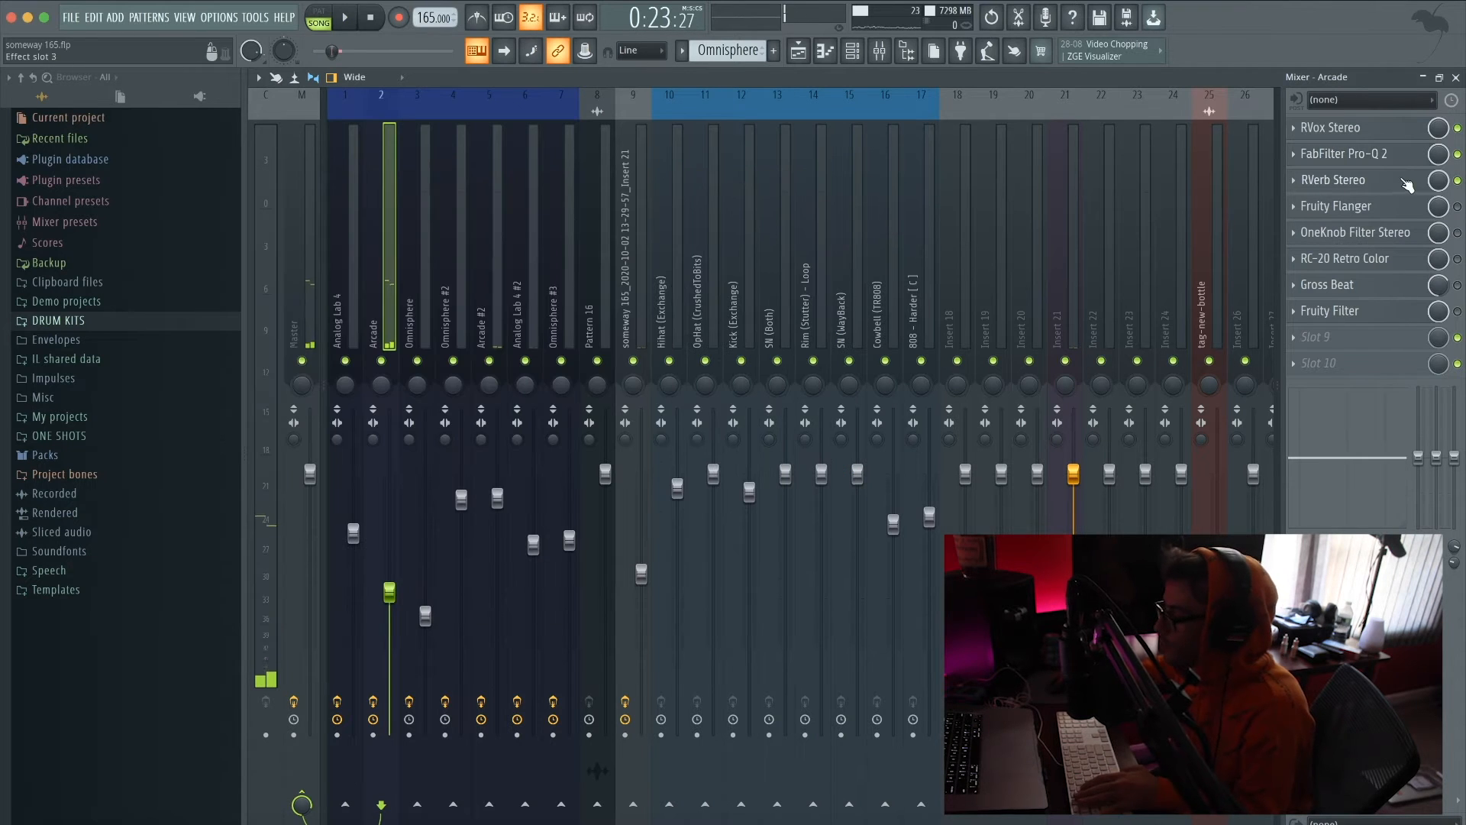
Step: Re-enable RVerb Stereo on the Arcade insert and look over its Hall 1 reverb settings during playback
key("space")
left_click(1397, 182)
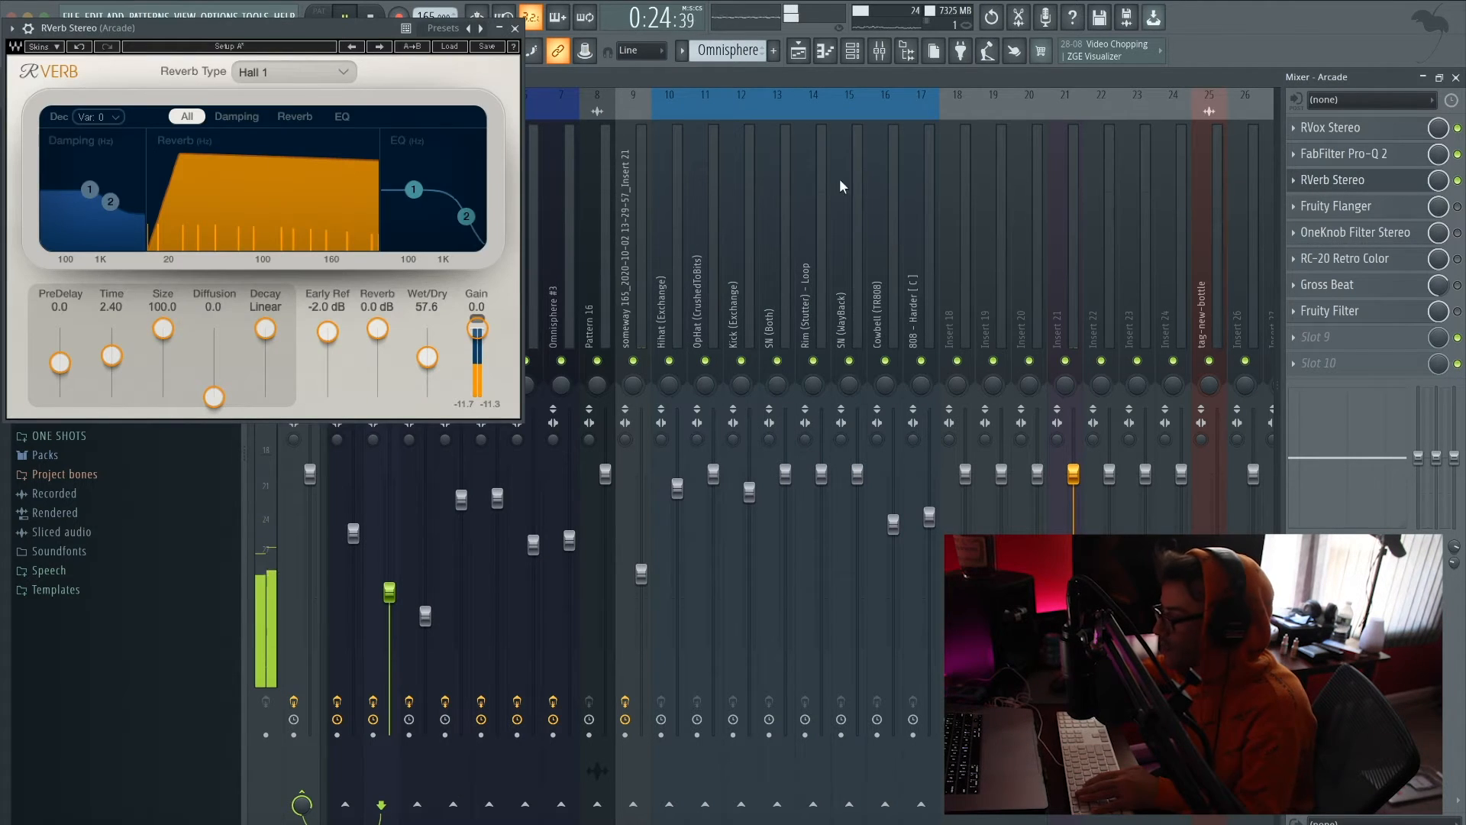
left_click(520, 30)
key("space")
Step: Re-enable Fruity Flanger, OneKnob Filter Stereo and RC-20 Retro Color on the Arcade insert, inspecting the OneKnob filter during playback
key("space")
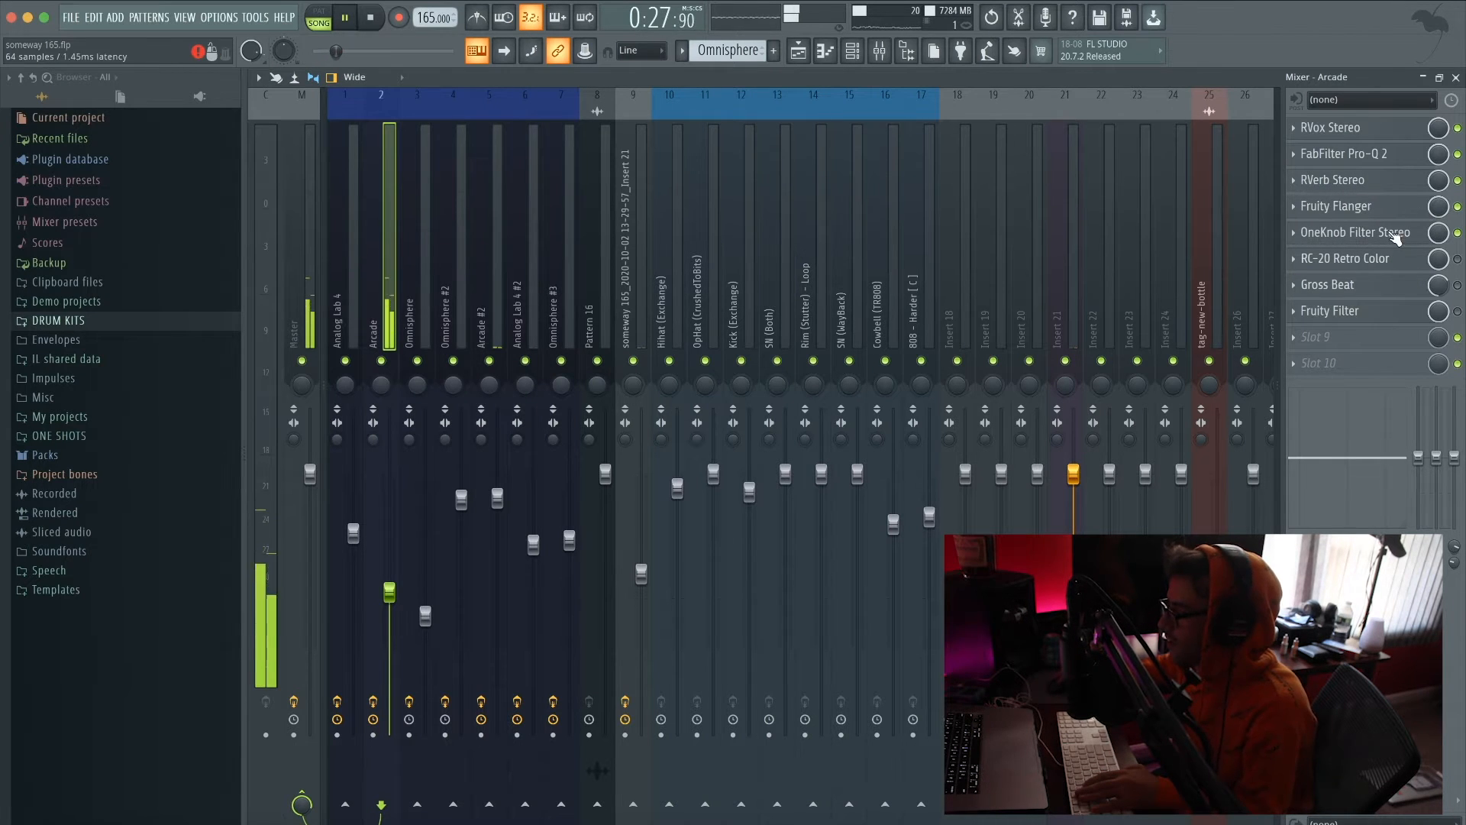
left_click(1390, 232)
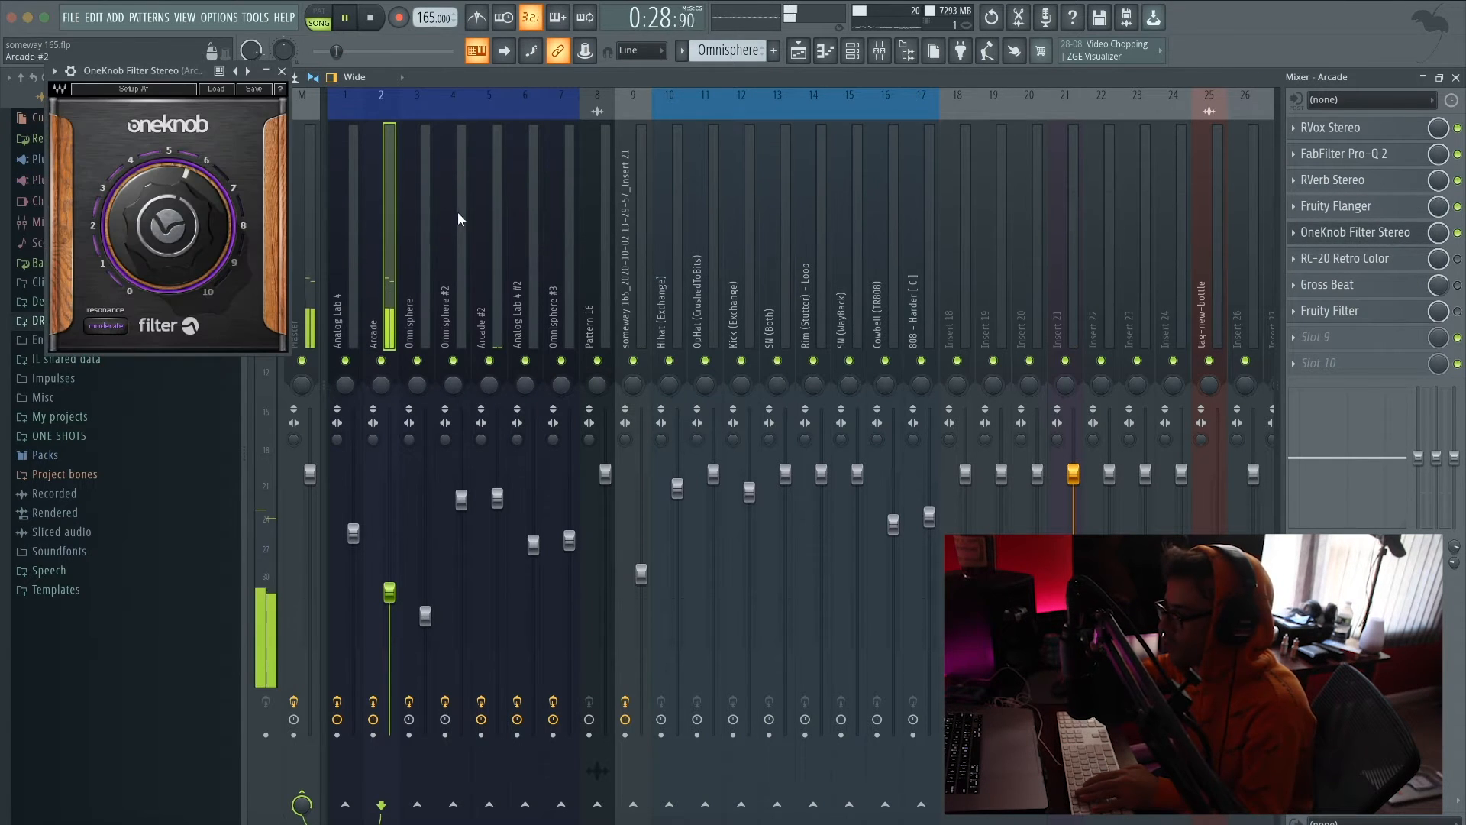
left_click(282, 71)
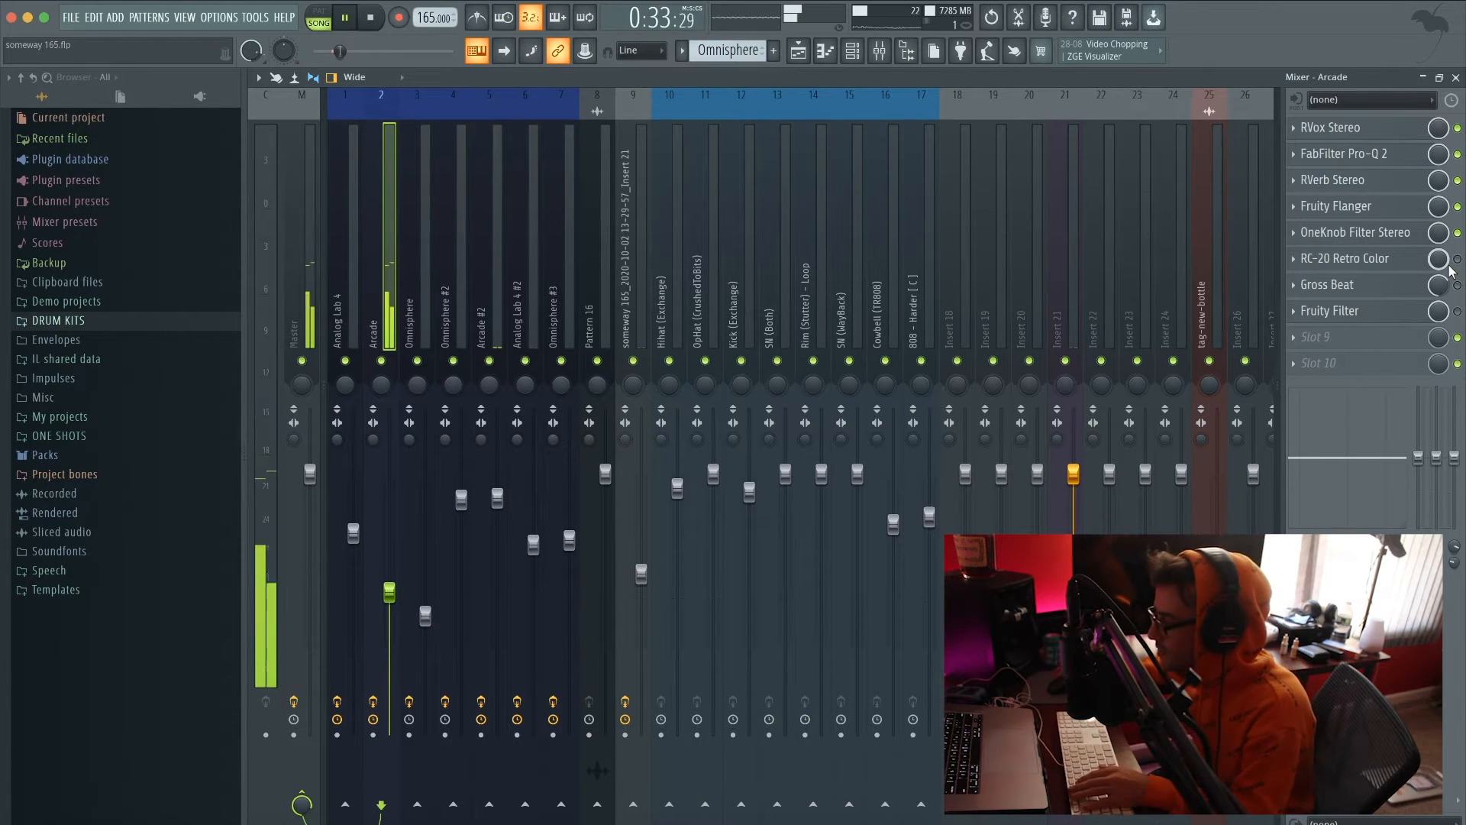
key("space")
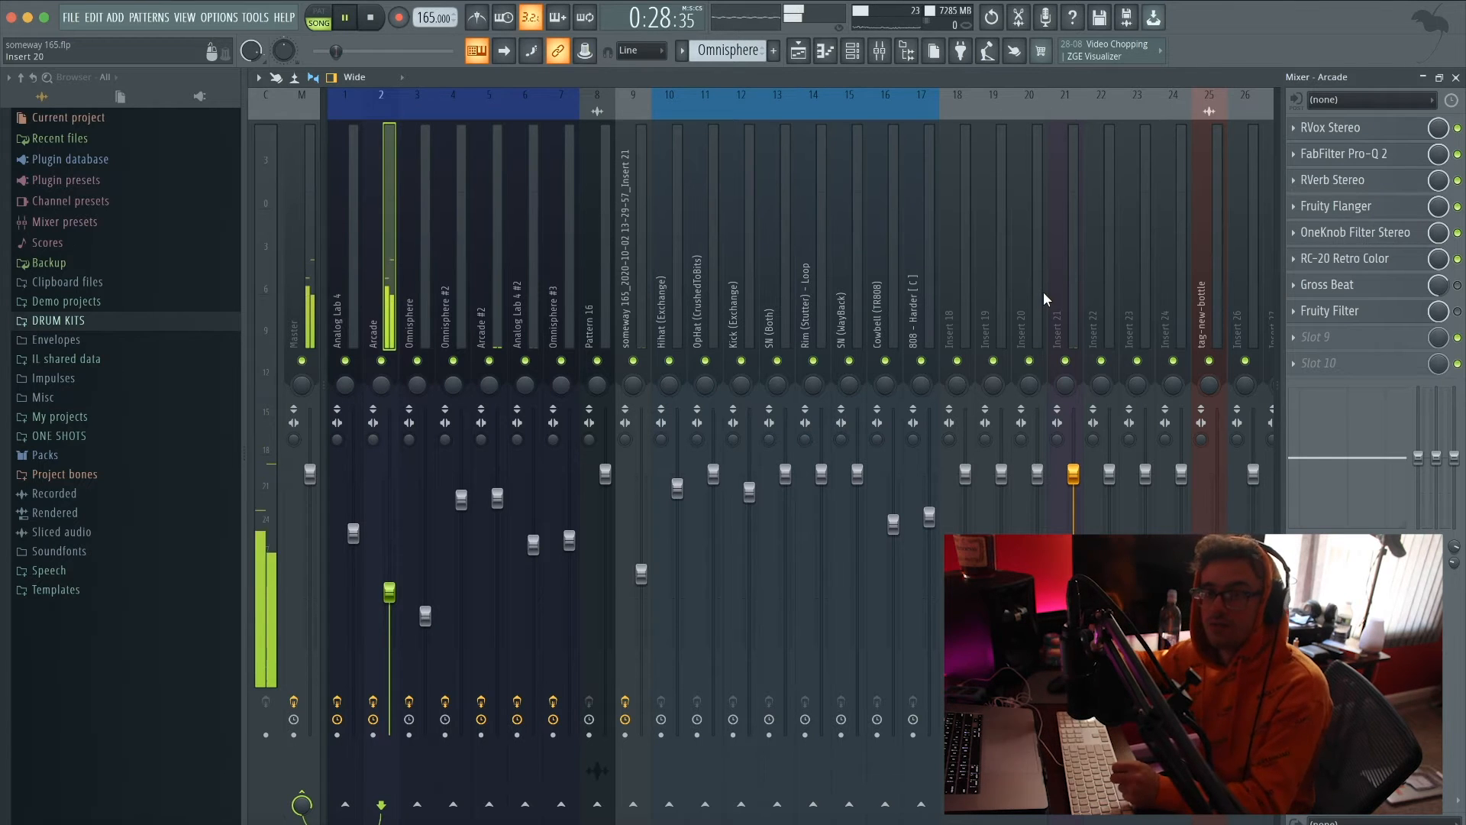
Step: Re-enable Gross Beat on the Arcade insert and examine its 2 Beat Gate volume pattern during playback
key("space")
left_click(1413, 285)
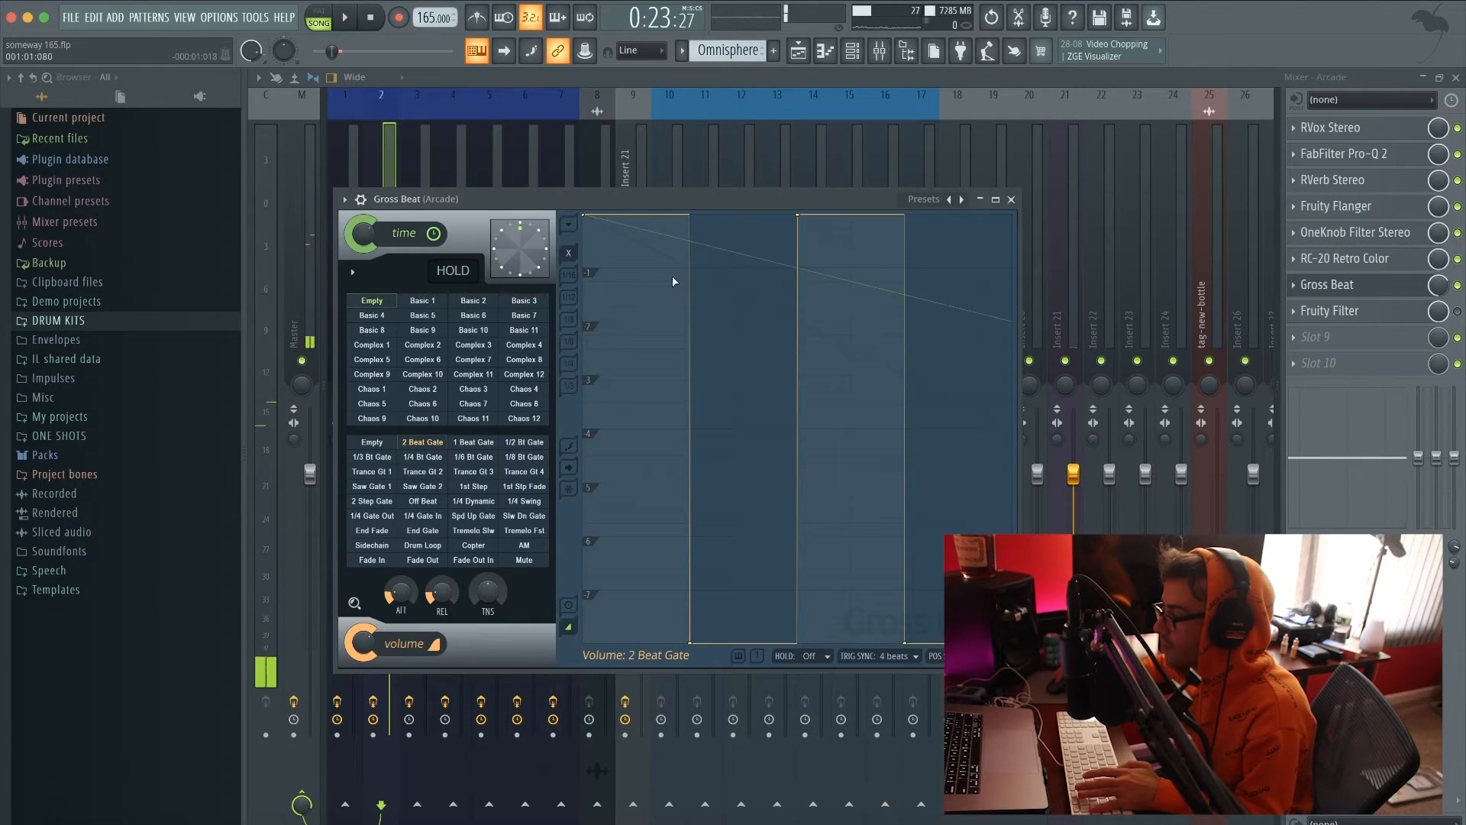
key("space")
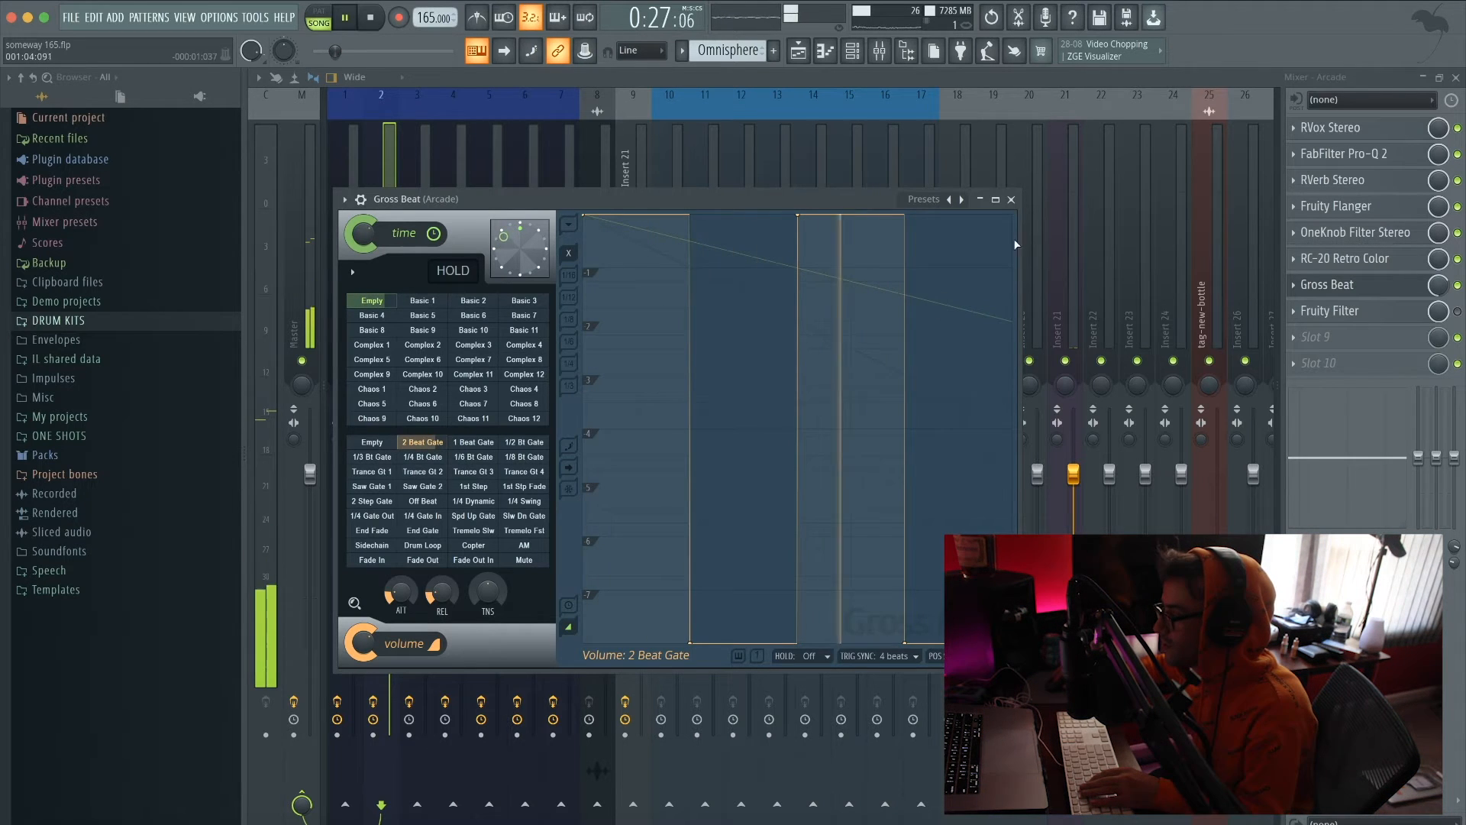
left_click(1011, 200)
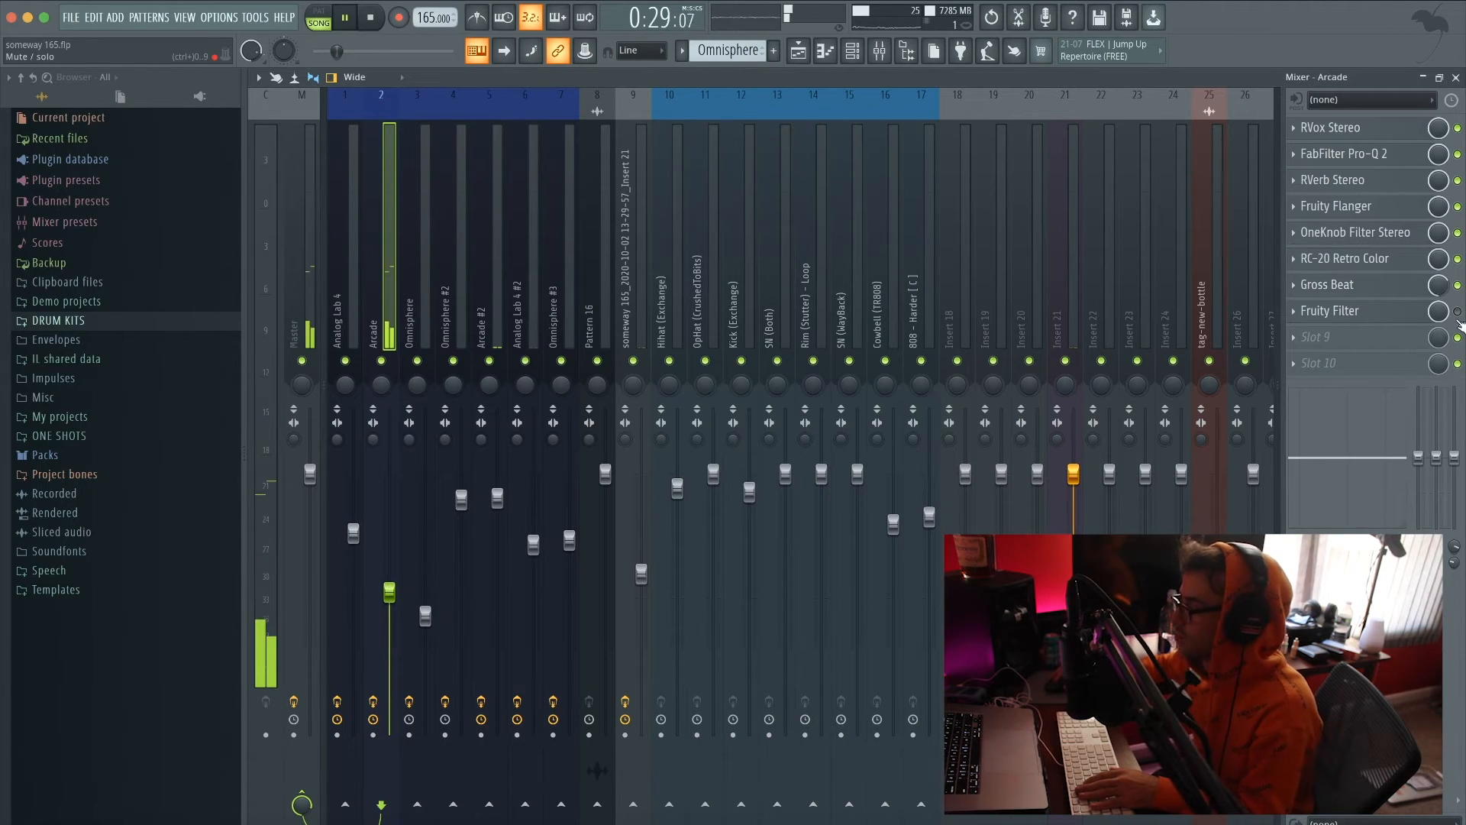
Step: Re-enable Fruity Filter on the Arcade insert and choose its Party next door preset
left_click(1372, 316)
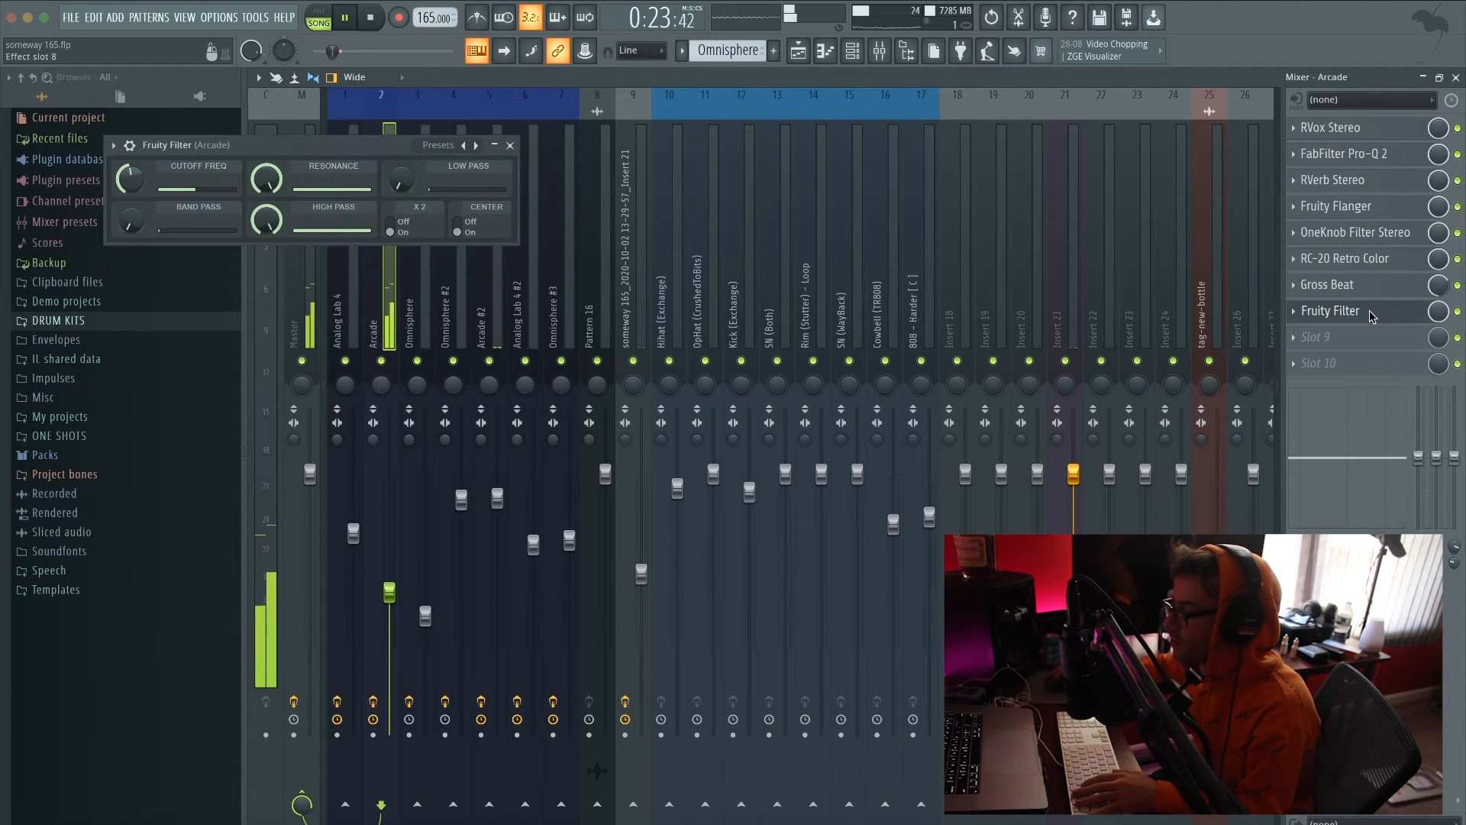
left_click(458, 151)
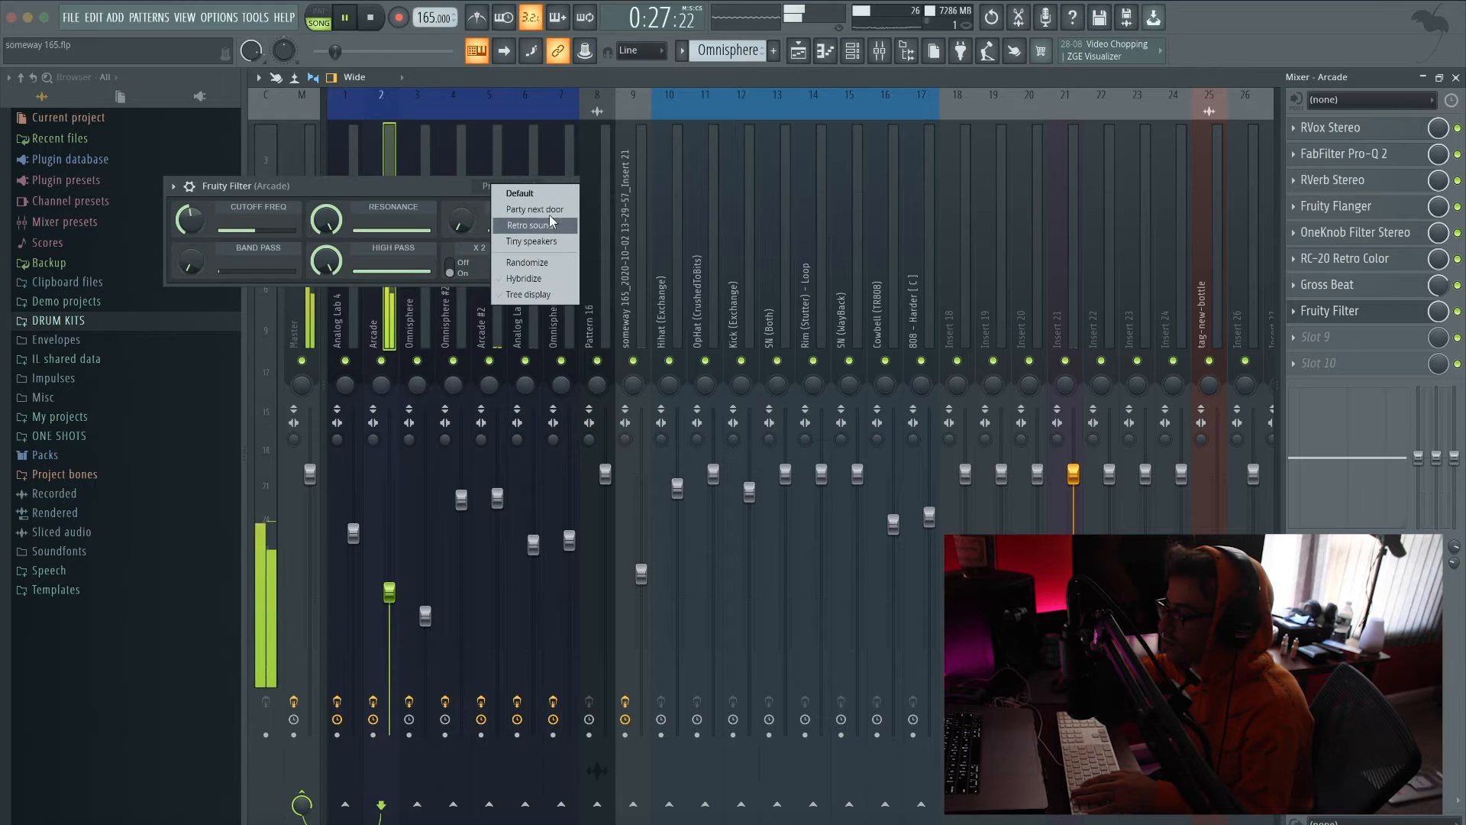
left_click(529, 208)
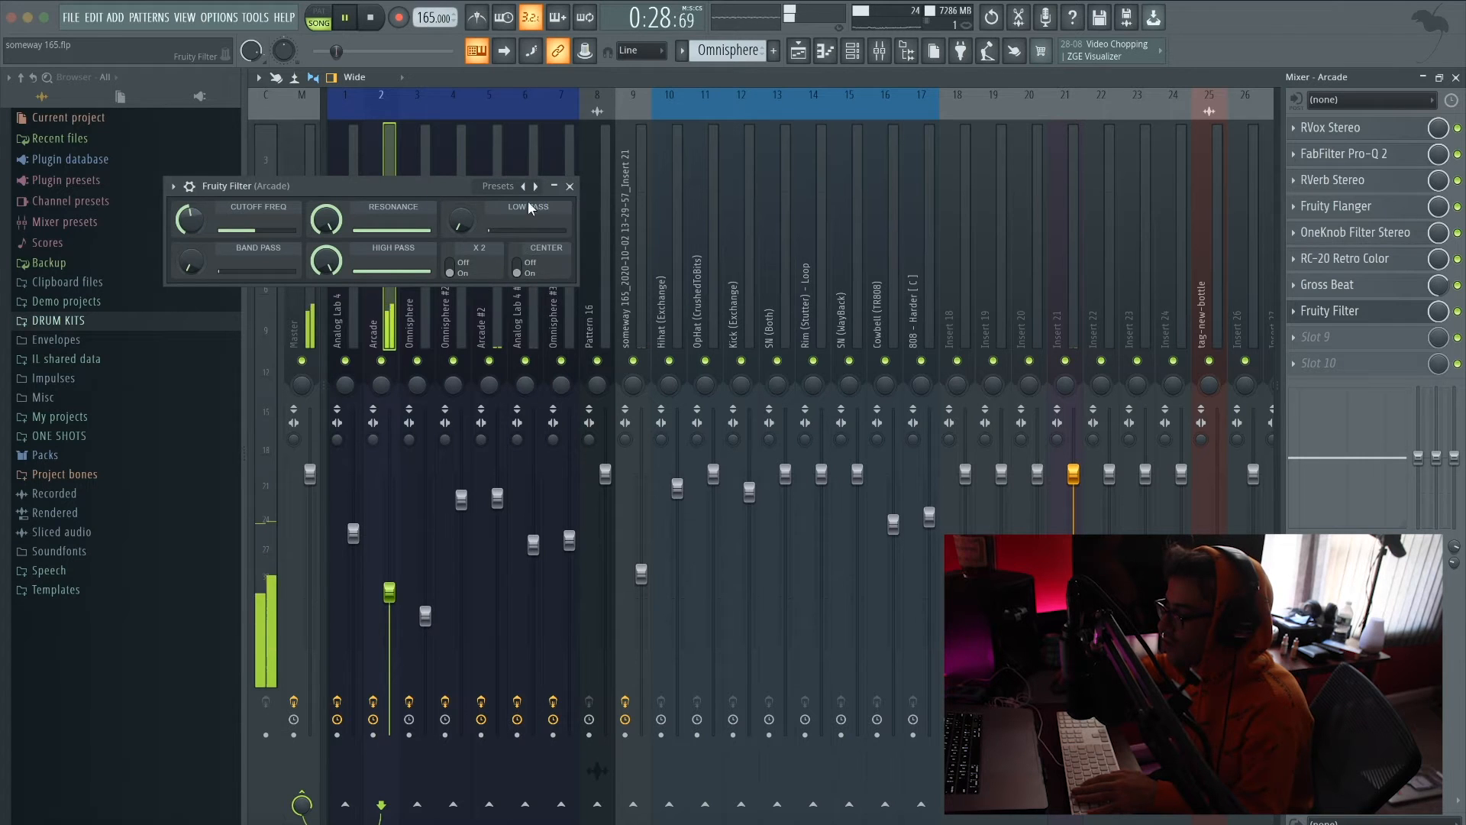
left_click(569, 187)
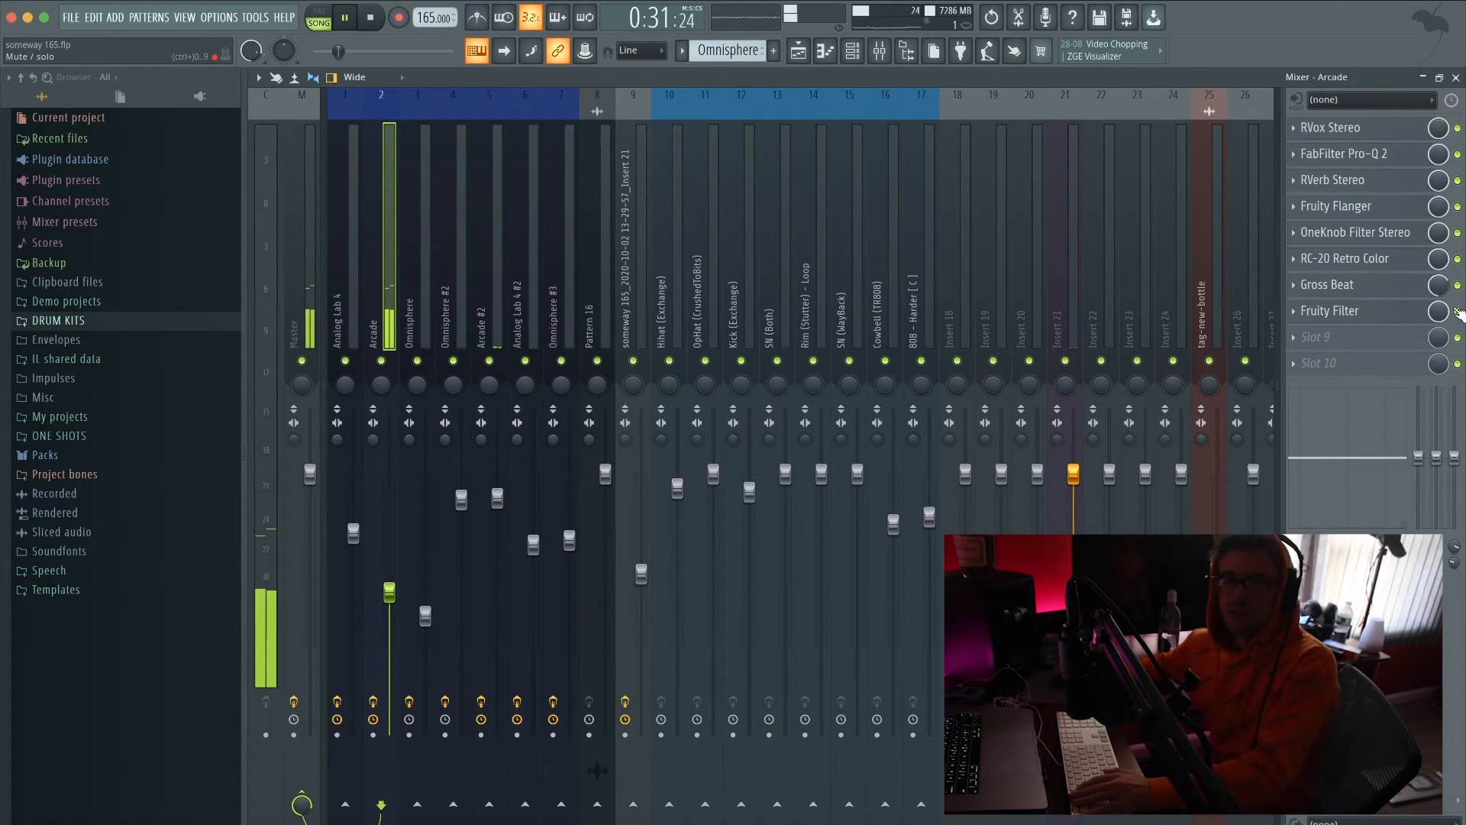
Step: Return to the playlist and unmute Tracks 4 and 5 to hear them along with Tracks 1 and 2
left_click(798, 51)
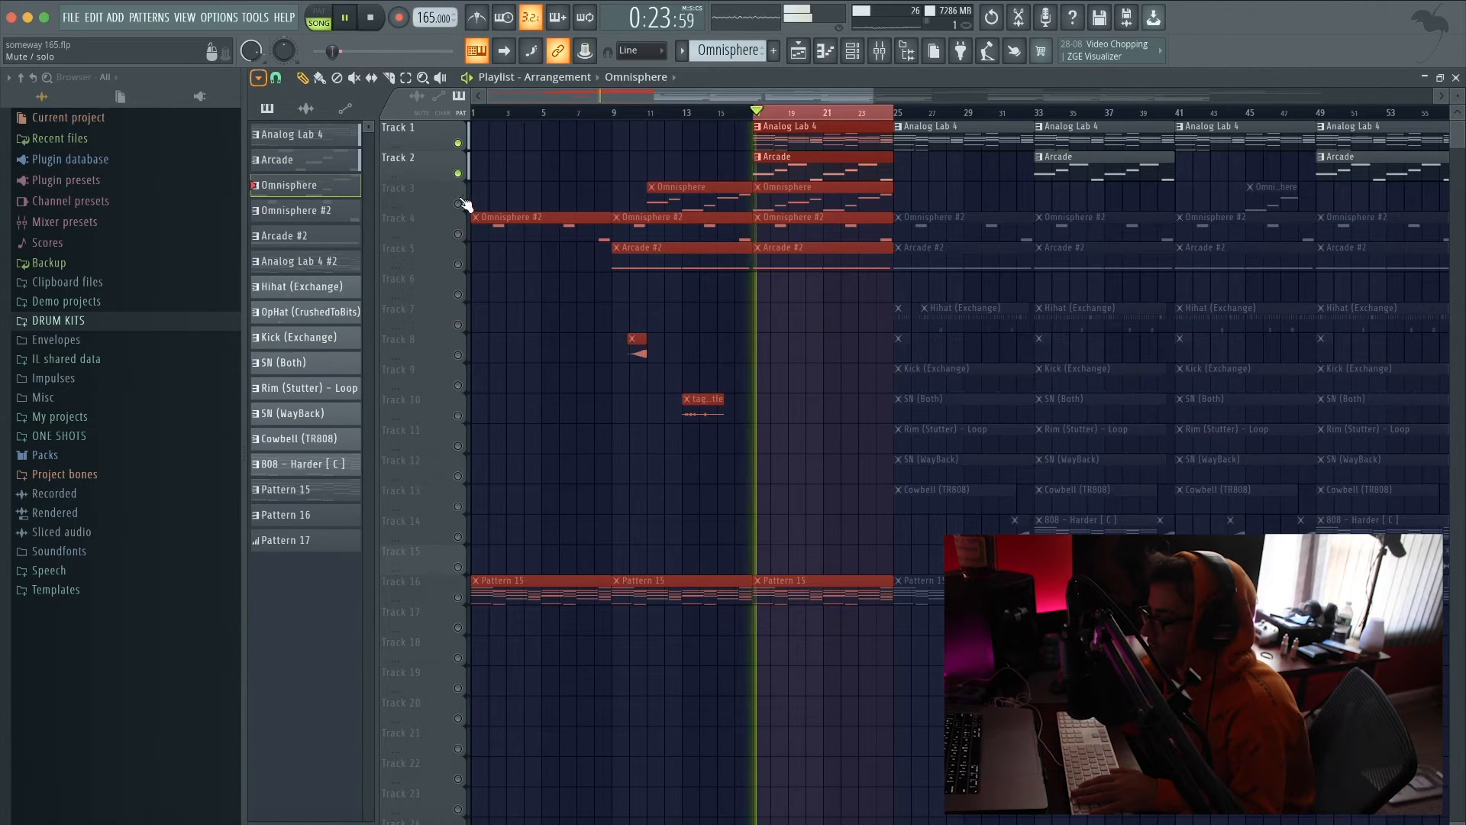
left_click(457, 233)
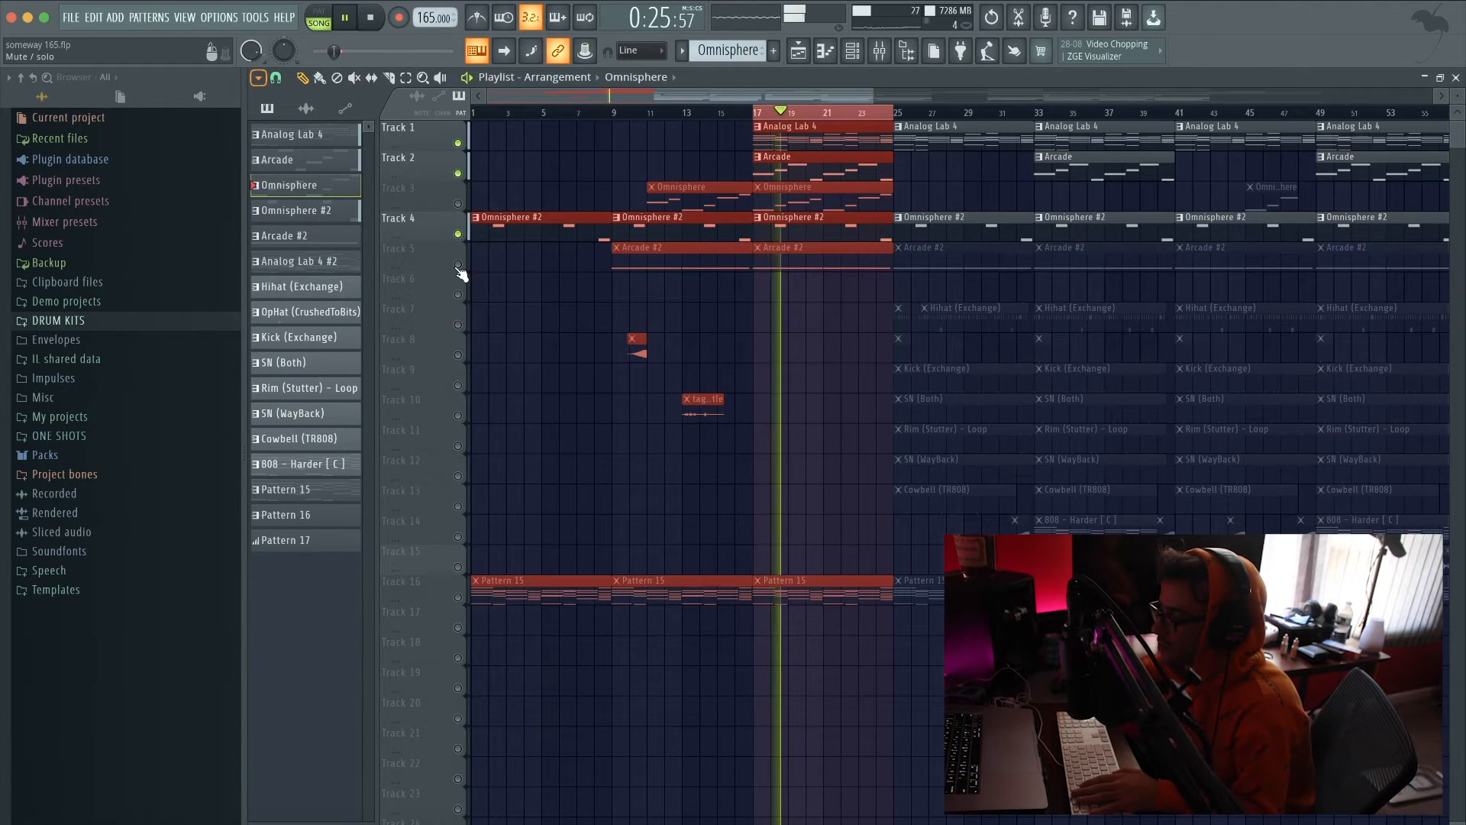
left_click(458, 264)
key("space")
Step: Make all playlist tracks audible again and play the section starting at bar 17
right_click(458, 597)
right_click(458, 596)
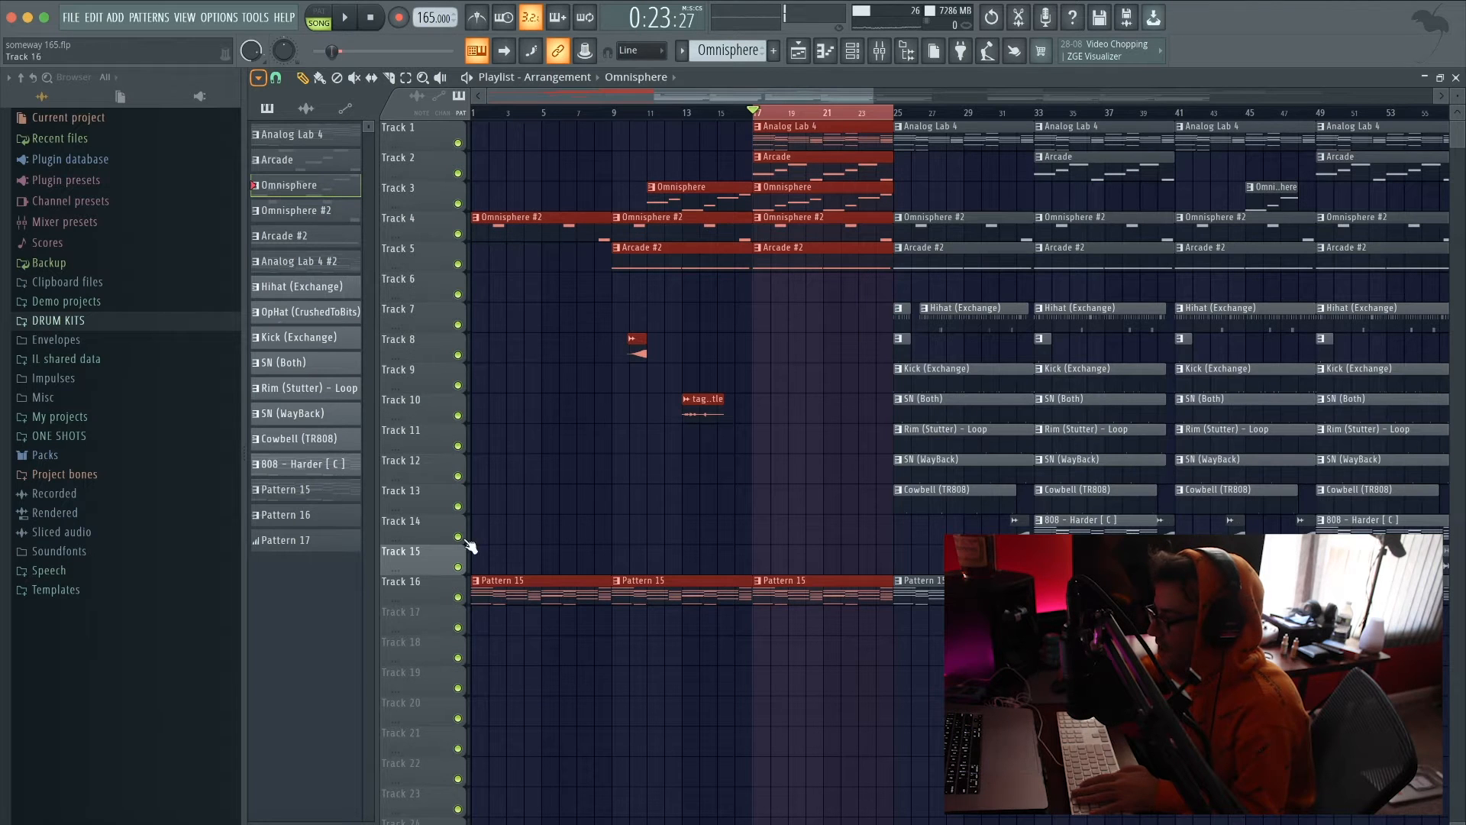
key("space")
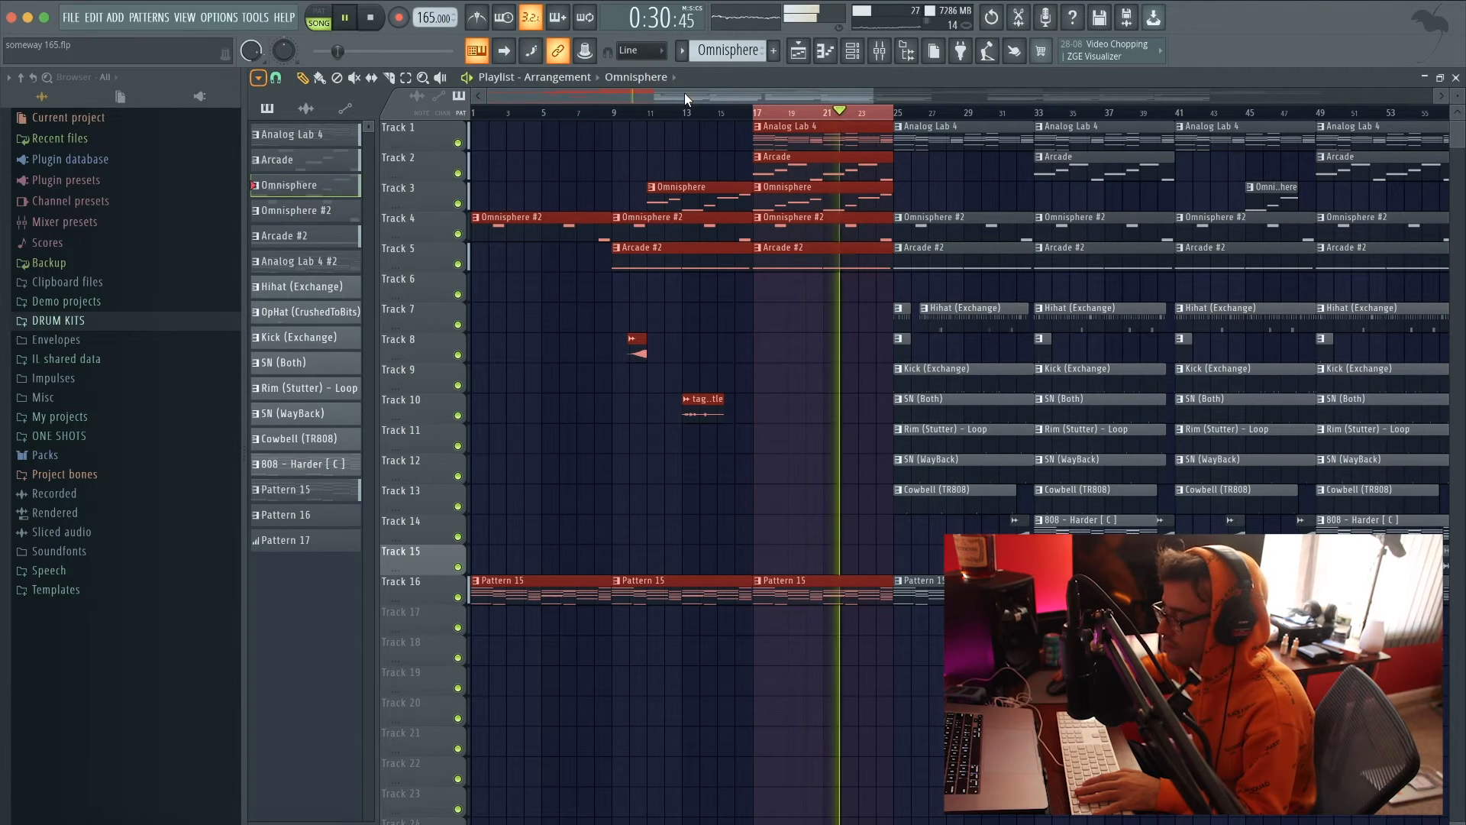
key("space")
Step: Set the playlist time selection to the arrangement's final section, from bar 105 to bar 121
left_click_drag(745, 91, 1020, 128)
left_click_drag(773, 112, 914, 169)
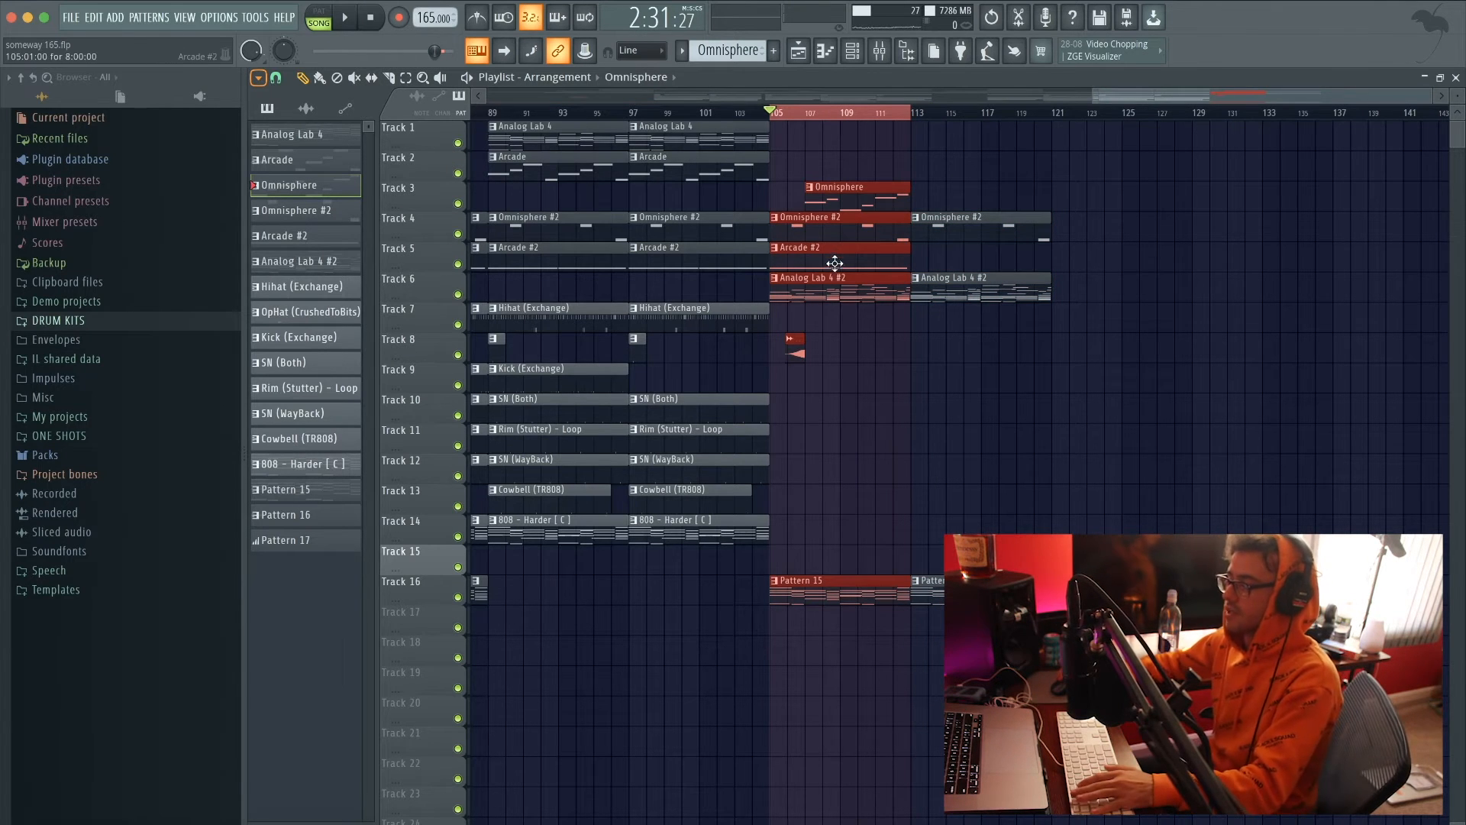
left_click_drag(1011, 126, 1077, 130)
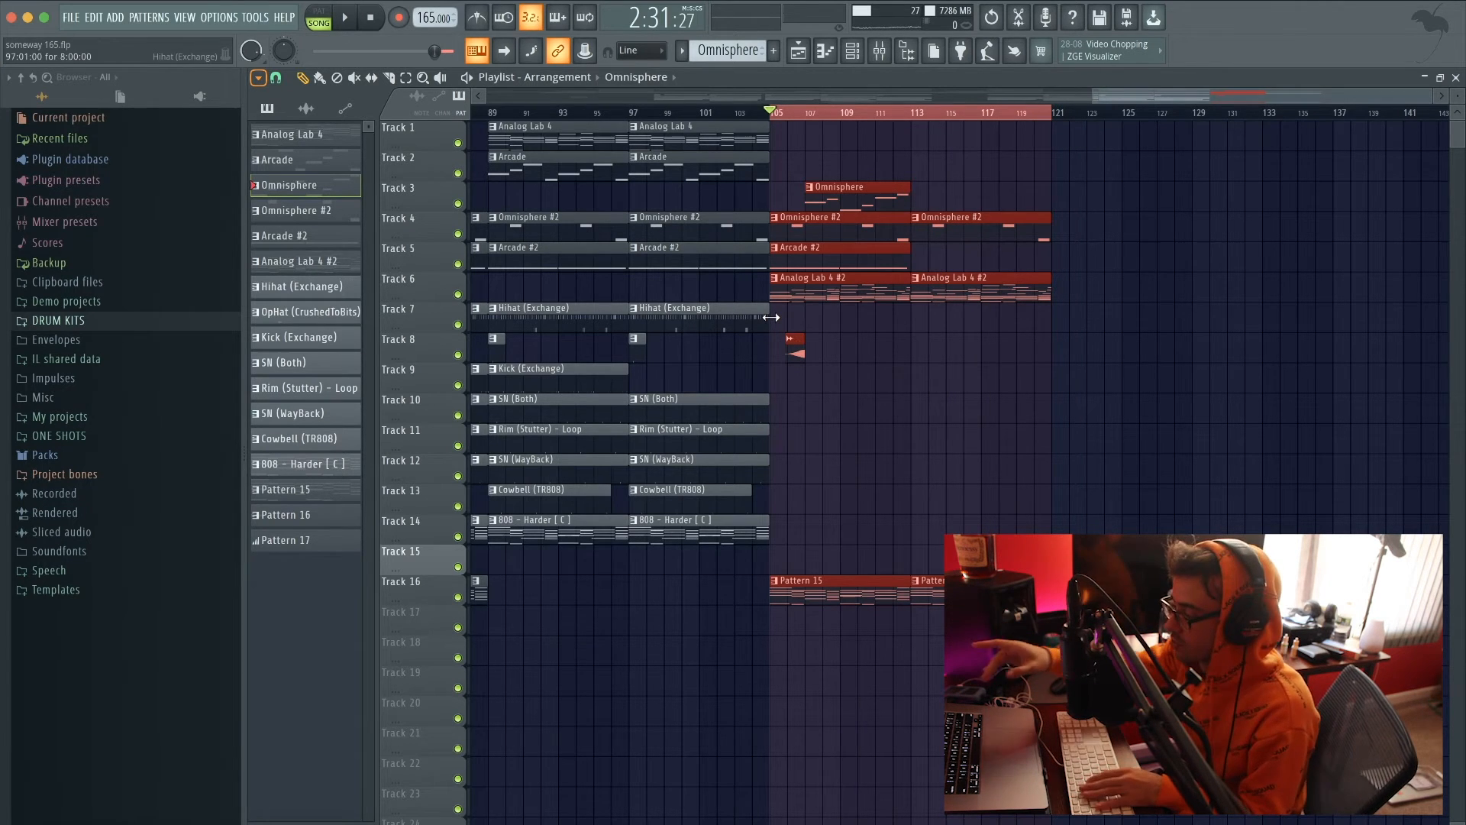
Step: Solo Track 6 with the Analog Lab 4 #2 clips and play the selected section
right_click(459, 598)
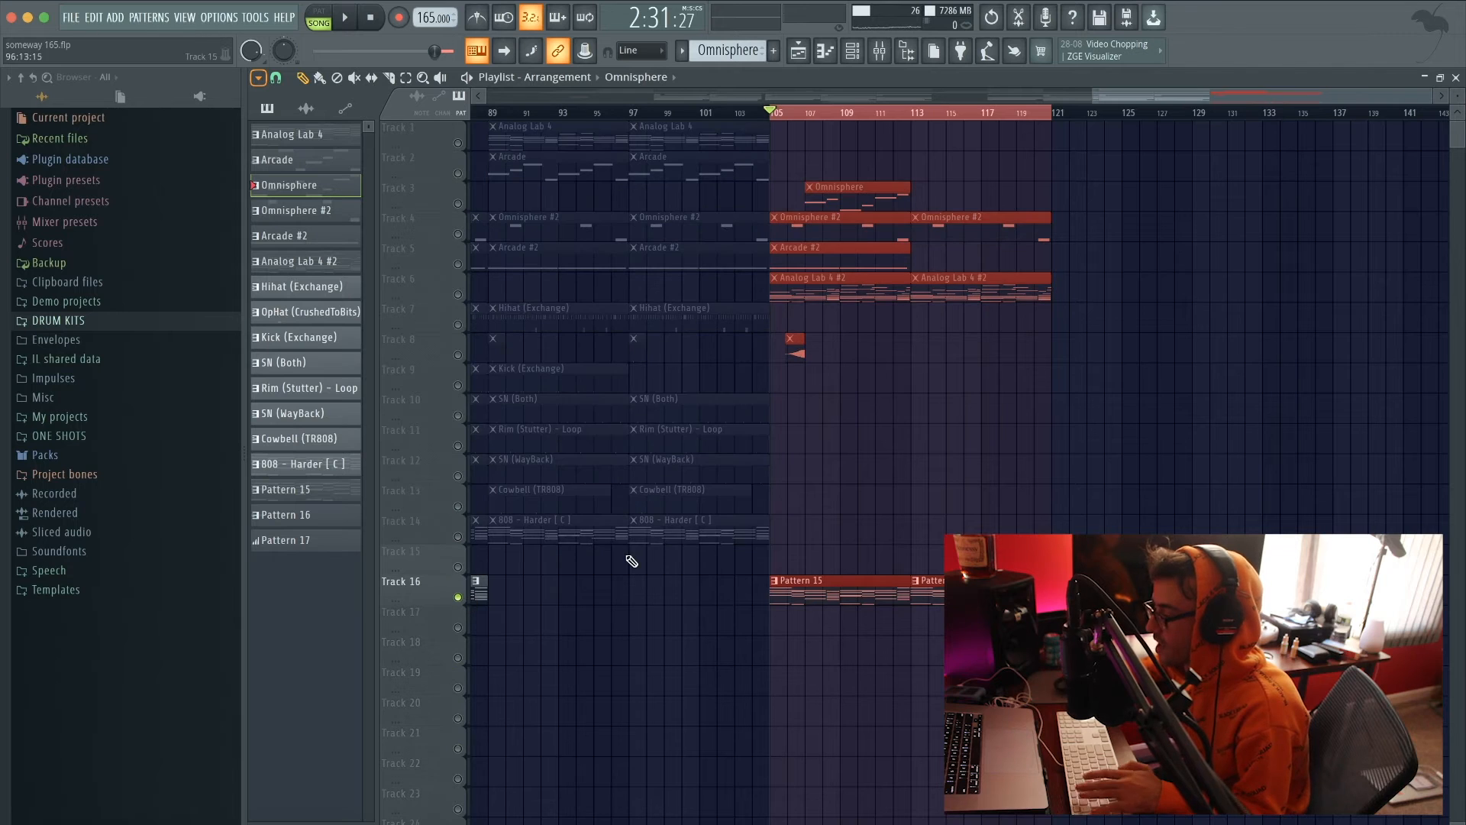
right_click(458, 294)
key("space")
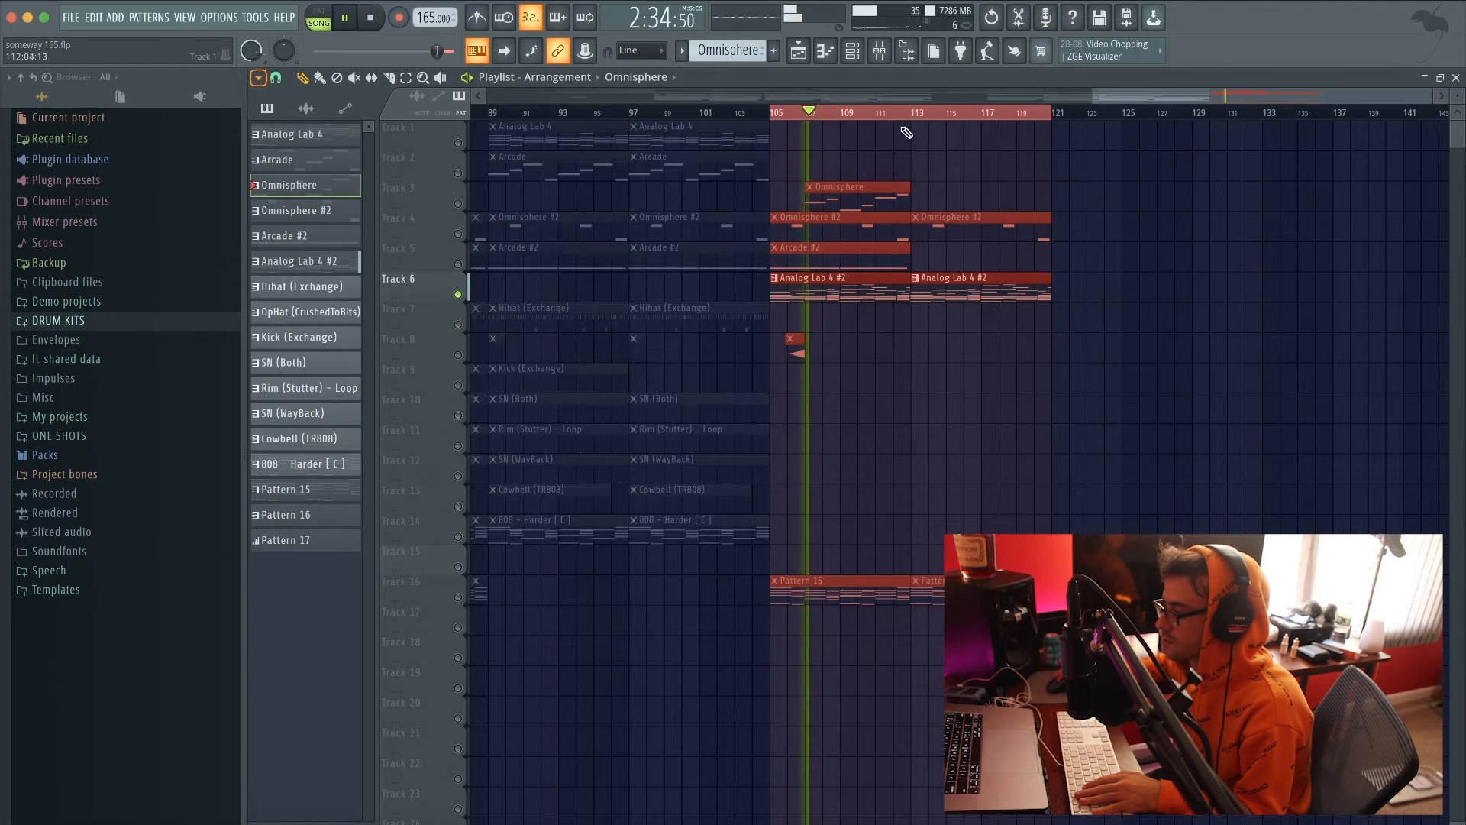
Step: Review the Analog Lab 4 #2 pattern's notes in the piano roll during playback, and return to the playlist
double_click(840, 288)
left_click_drag(644, 97, 493, 104)
scroll(901, 391, "up", 5)
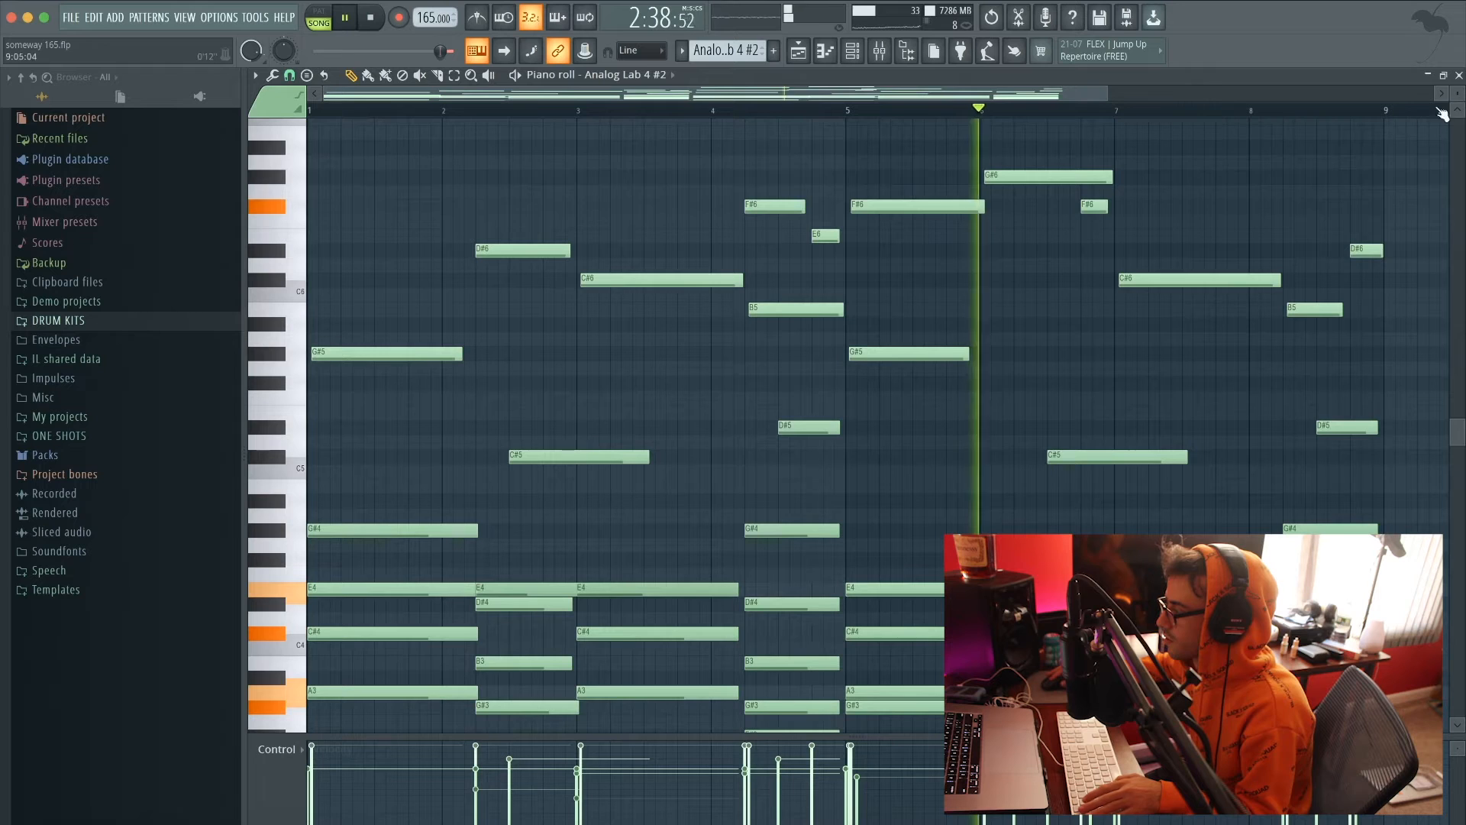
scroll(1397, 168, "down", 3)
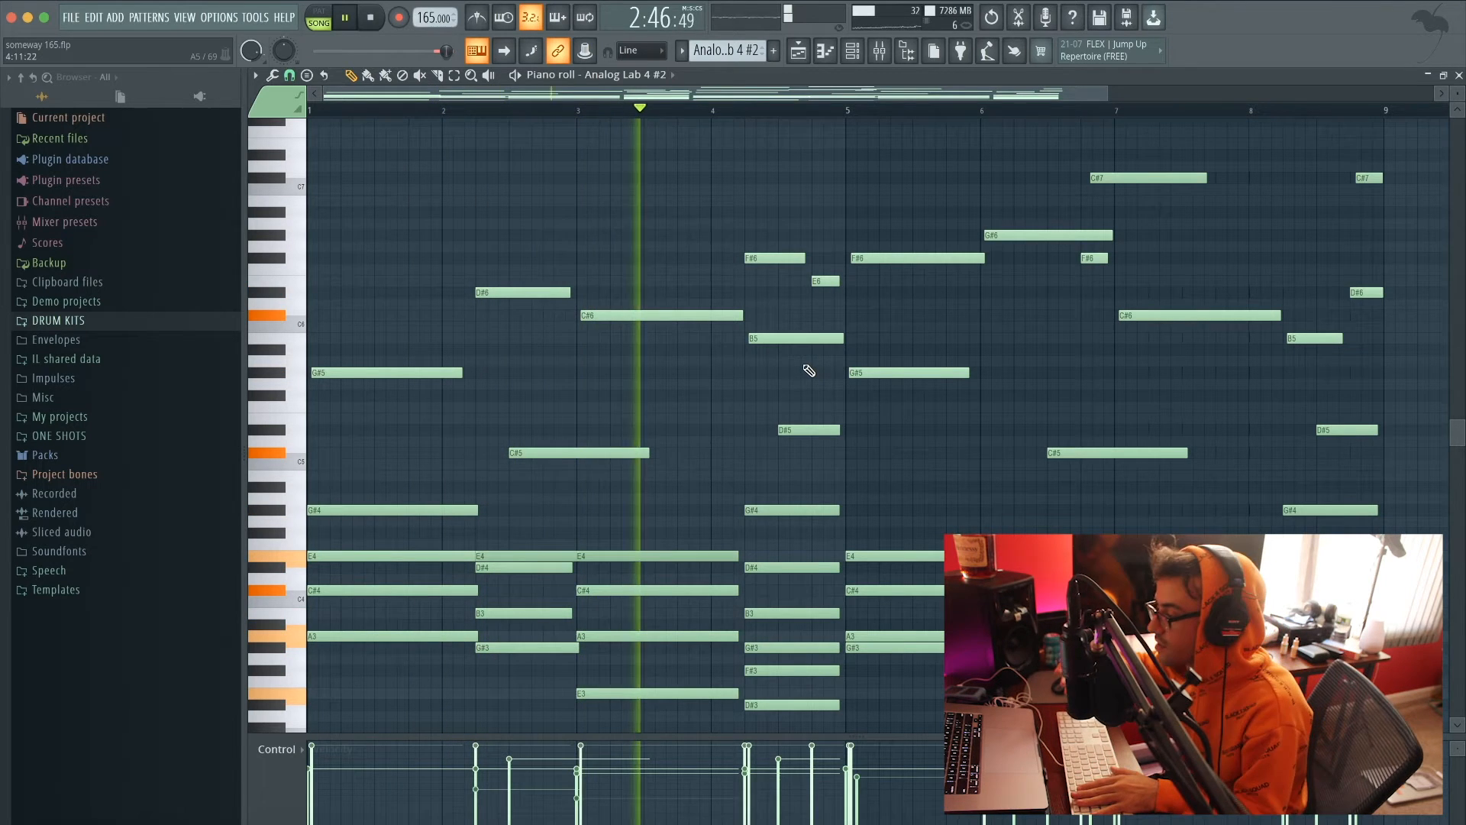
key("F5")
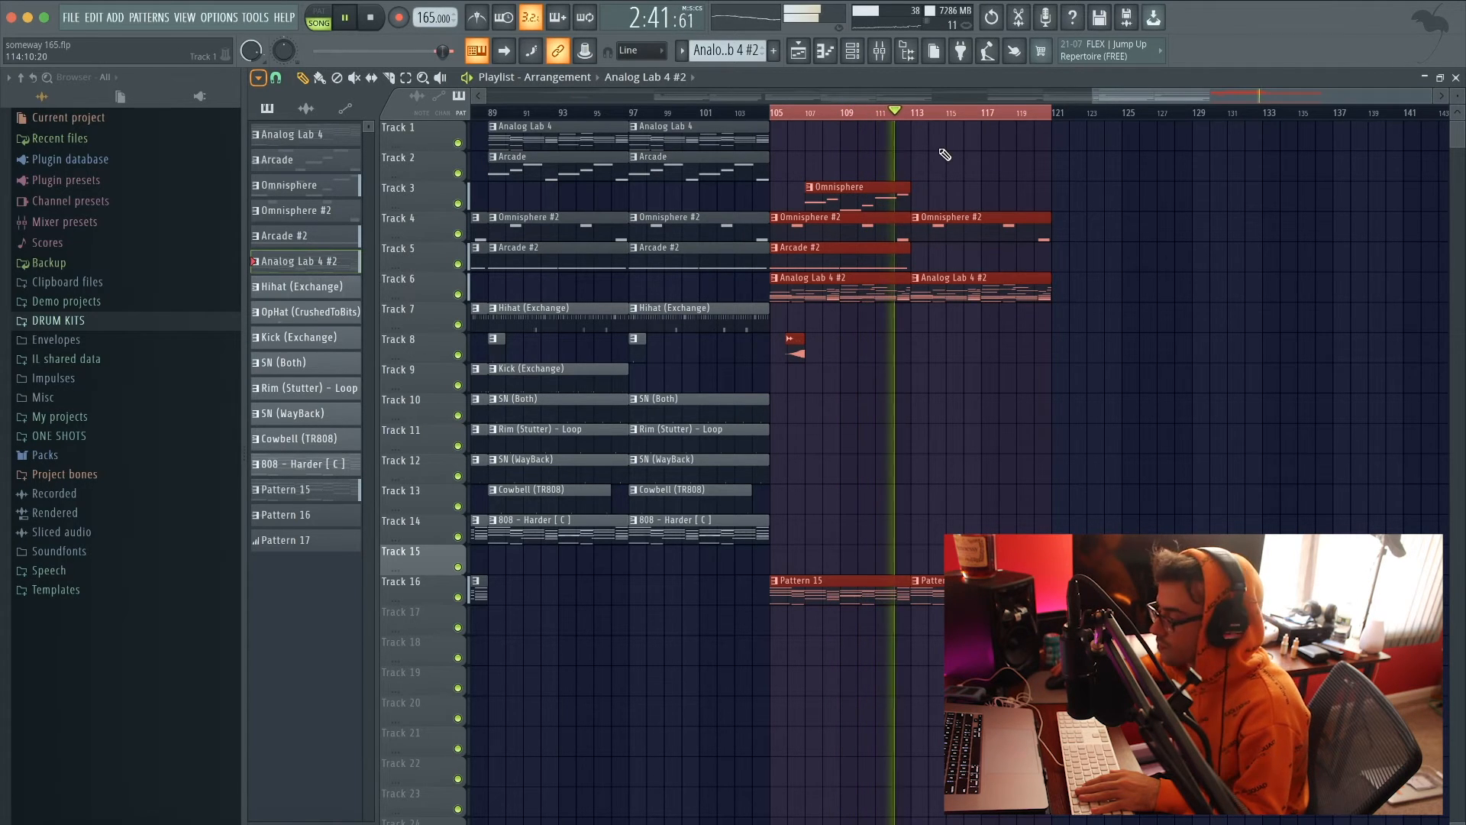
Step: Stop playback and extend the time selection back to bar 25, keeping its end at bar 121
key("space")
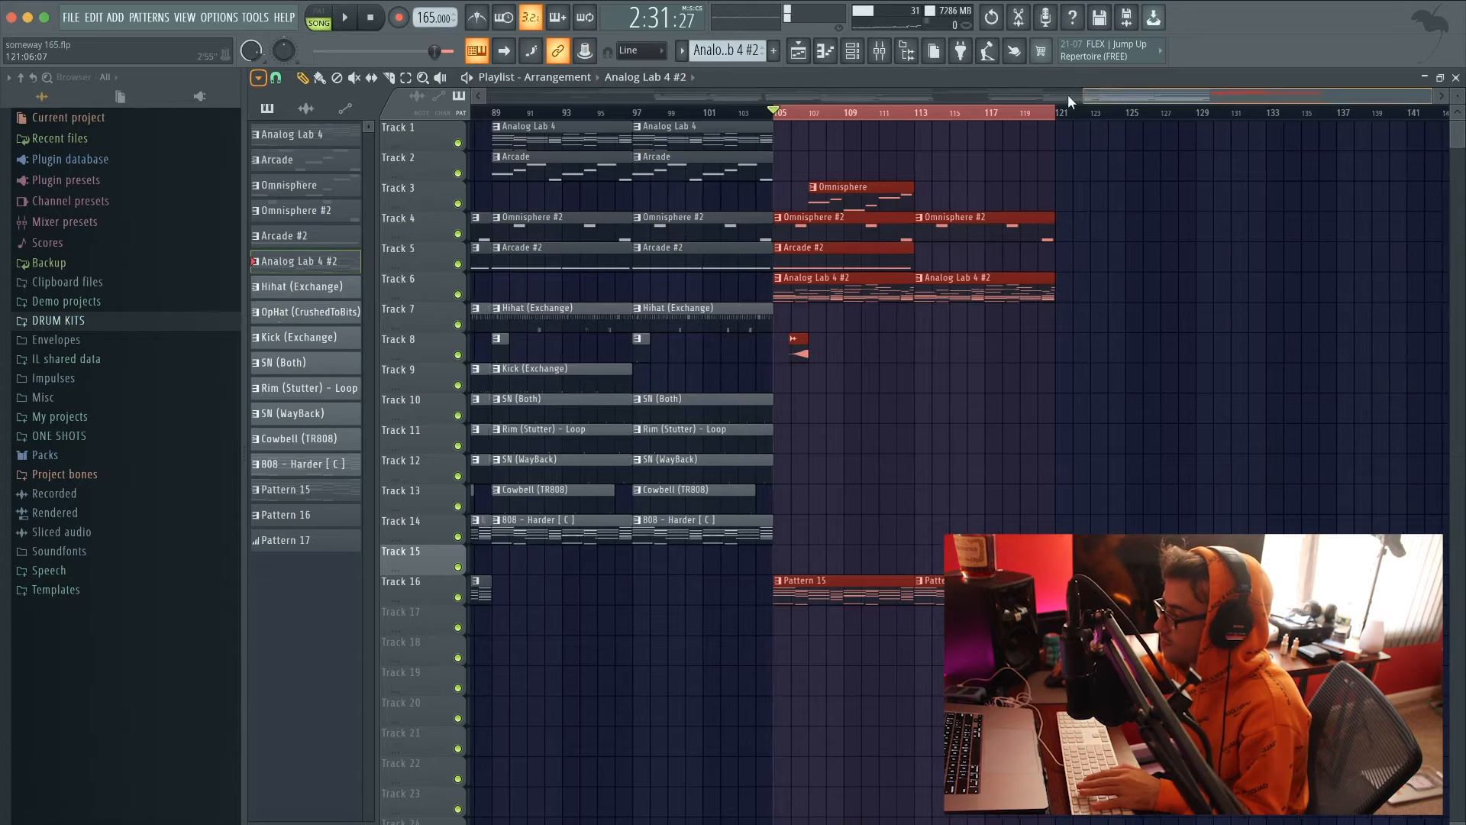
left_click_drag(1107, 92, 504, 95)
left_click(899, 114, "ctrl+shift")
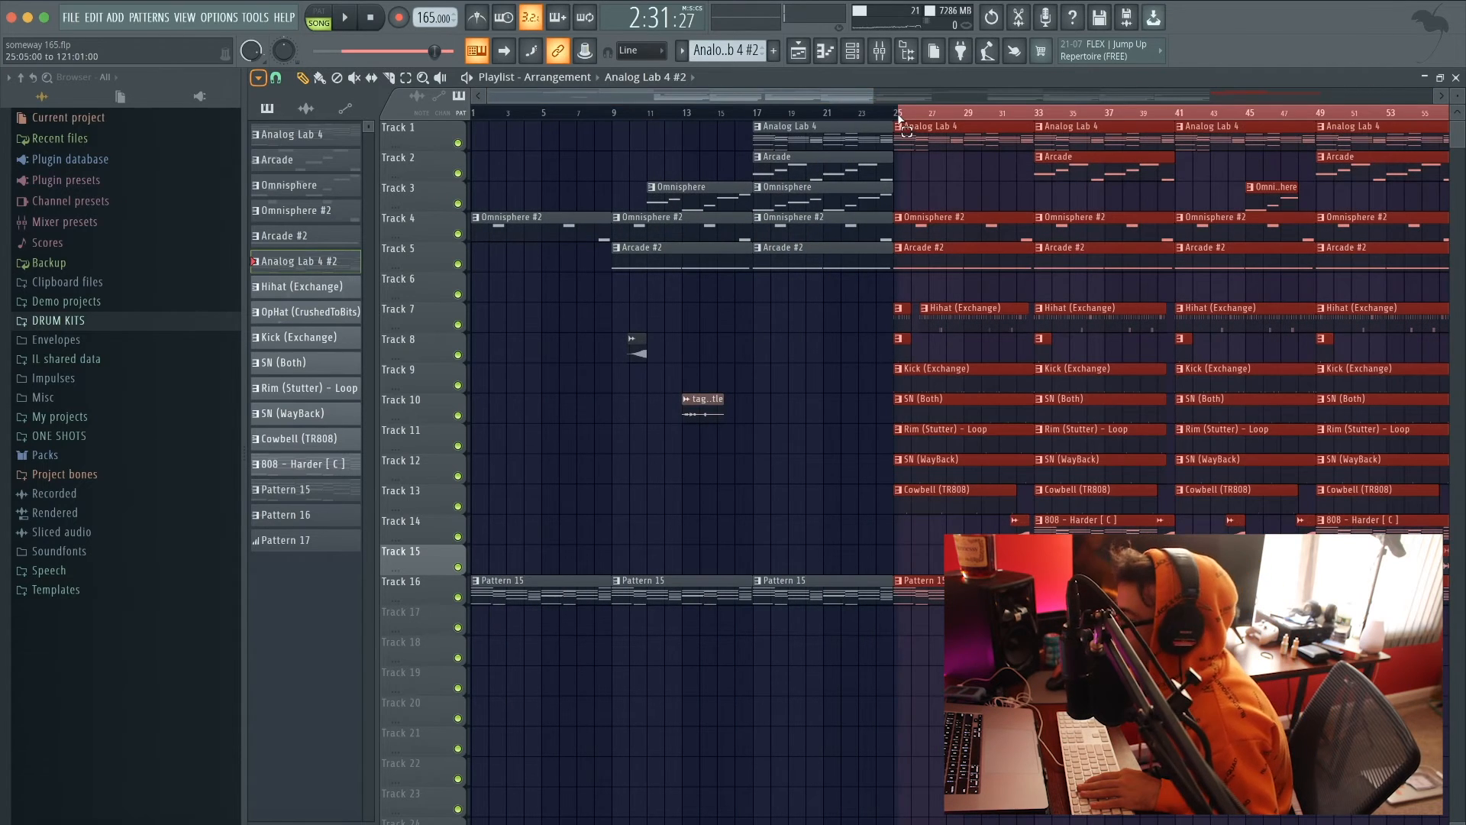
Step: Narrow the time selection to bars 25 to 33, and play that section with all tracks enabled
left_click_drag(831, 97, 1229, 97)
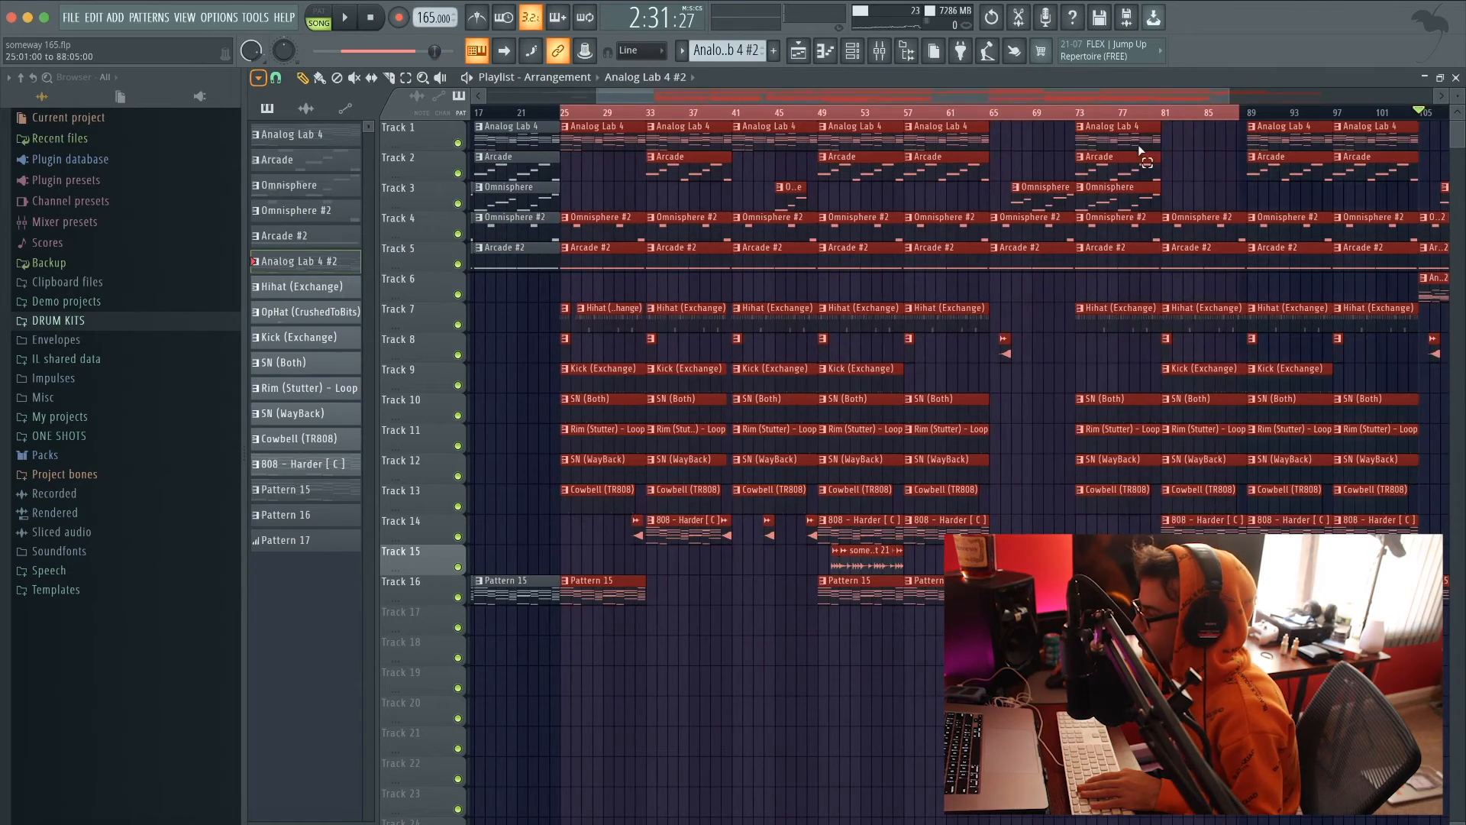
key("space")
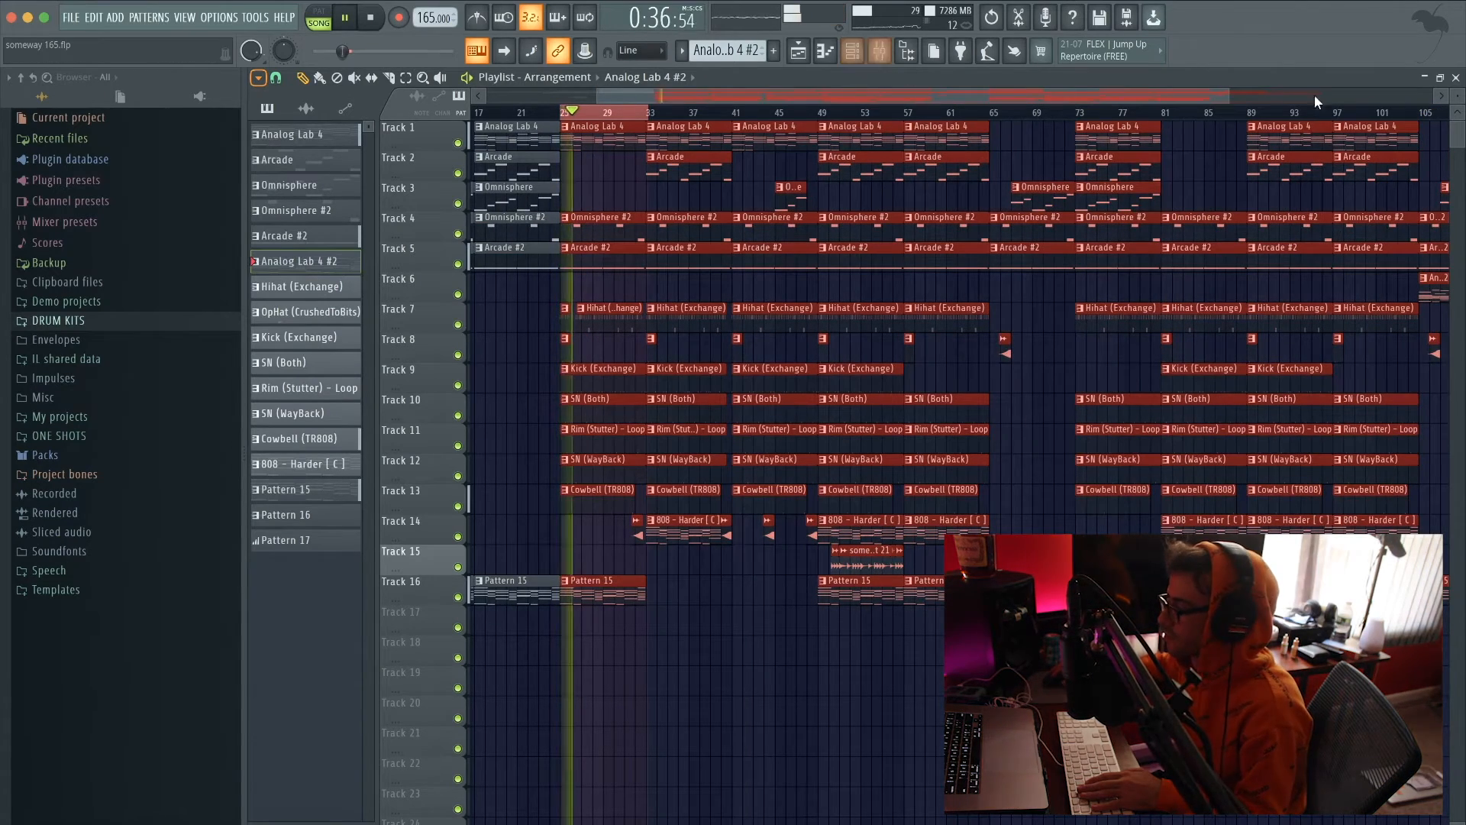
left_click_drag(1229, 94, 792, 95)
left_click_drag(703, 94, 732, 116)
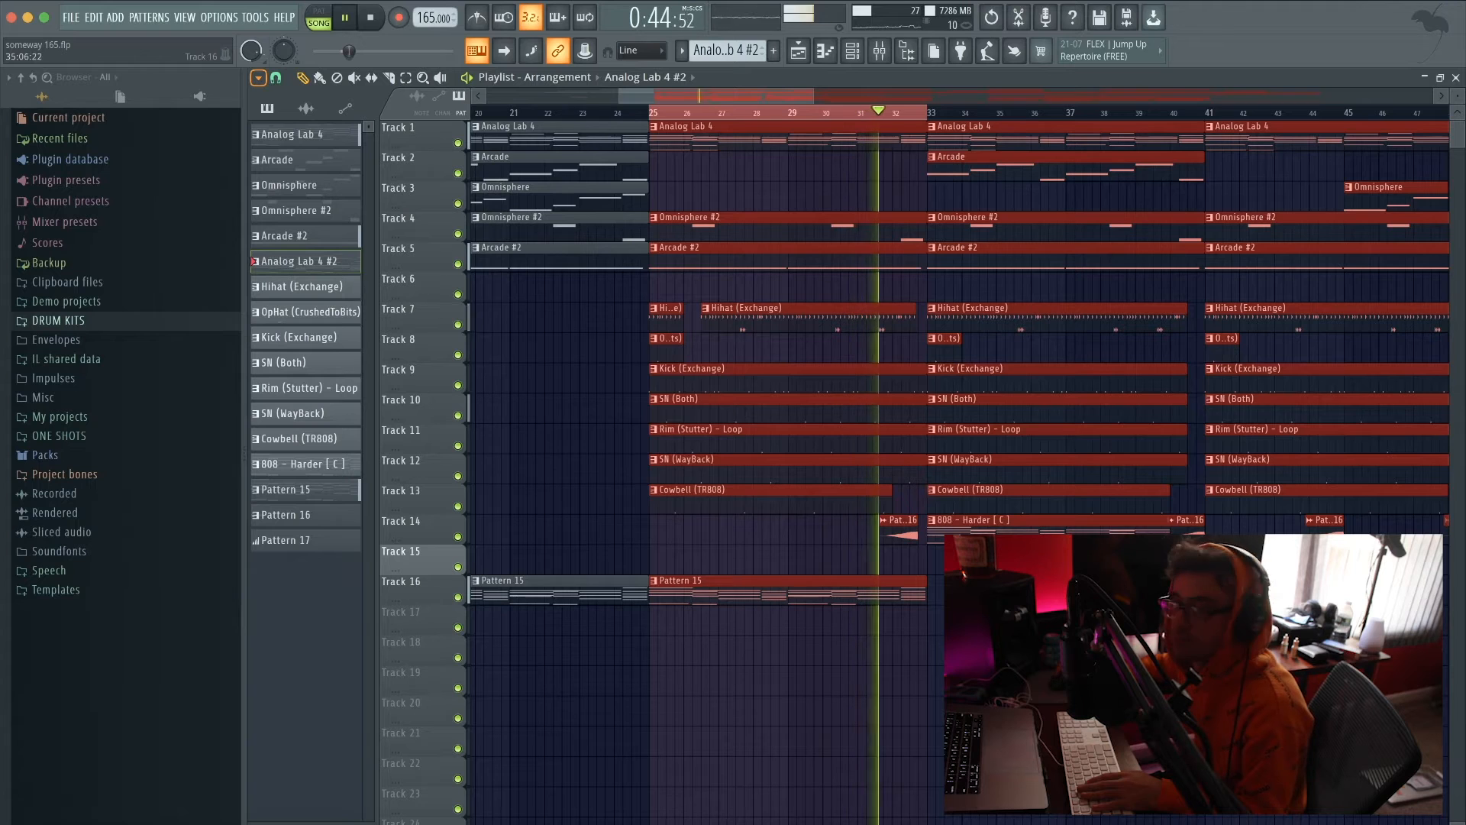
key("space")
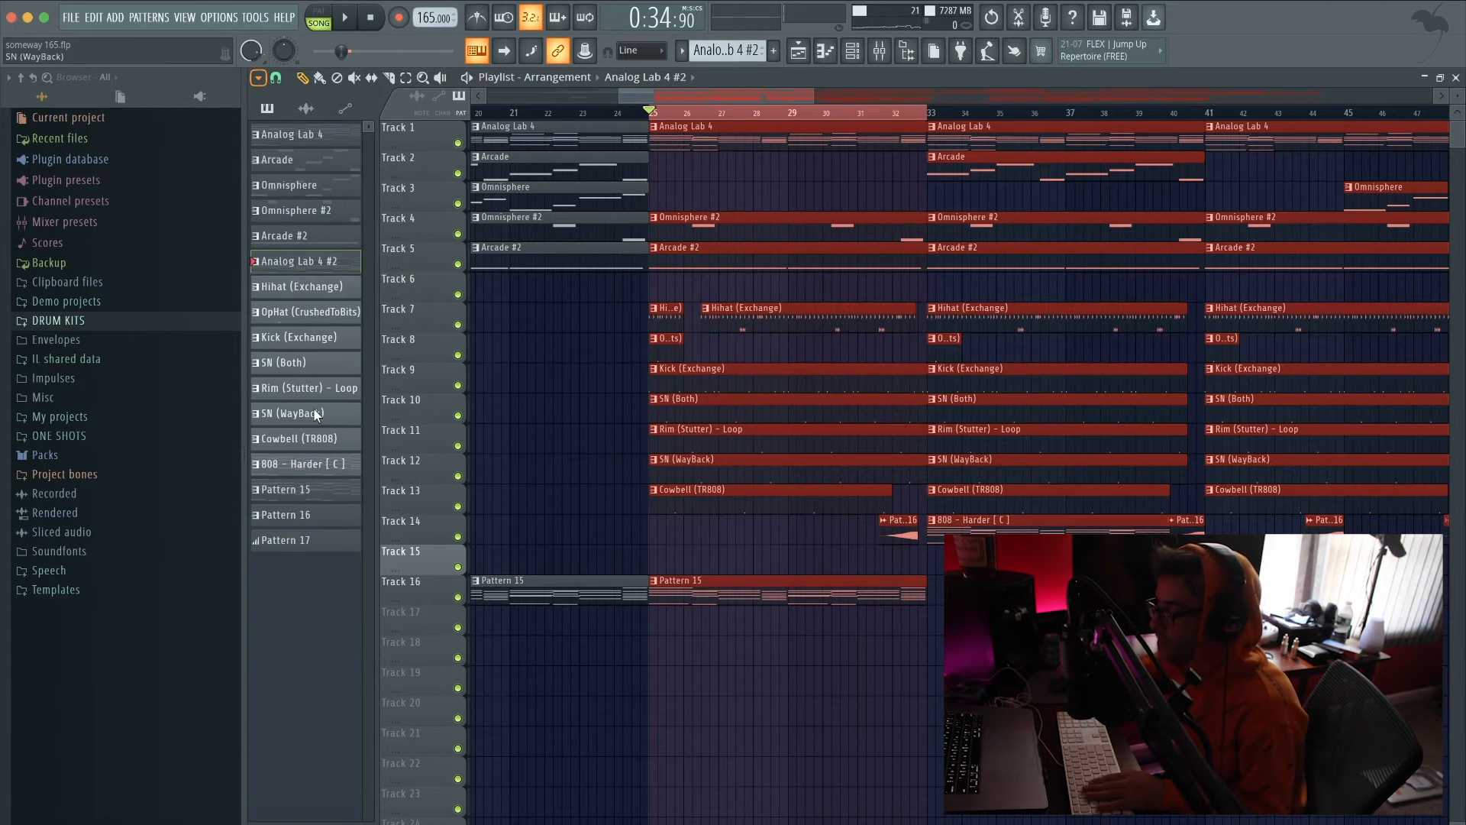
Step: Show the DRUM KITS folder's contents, and play soloed Track 7 while reviewing the Hihat (Exchange) notes in the piano roll
left_click(107, 321)
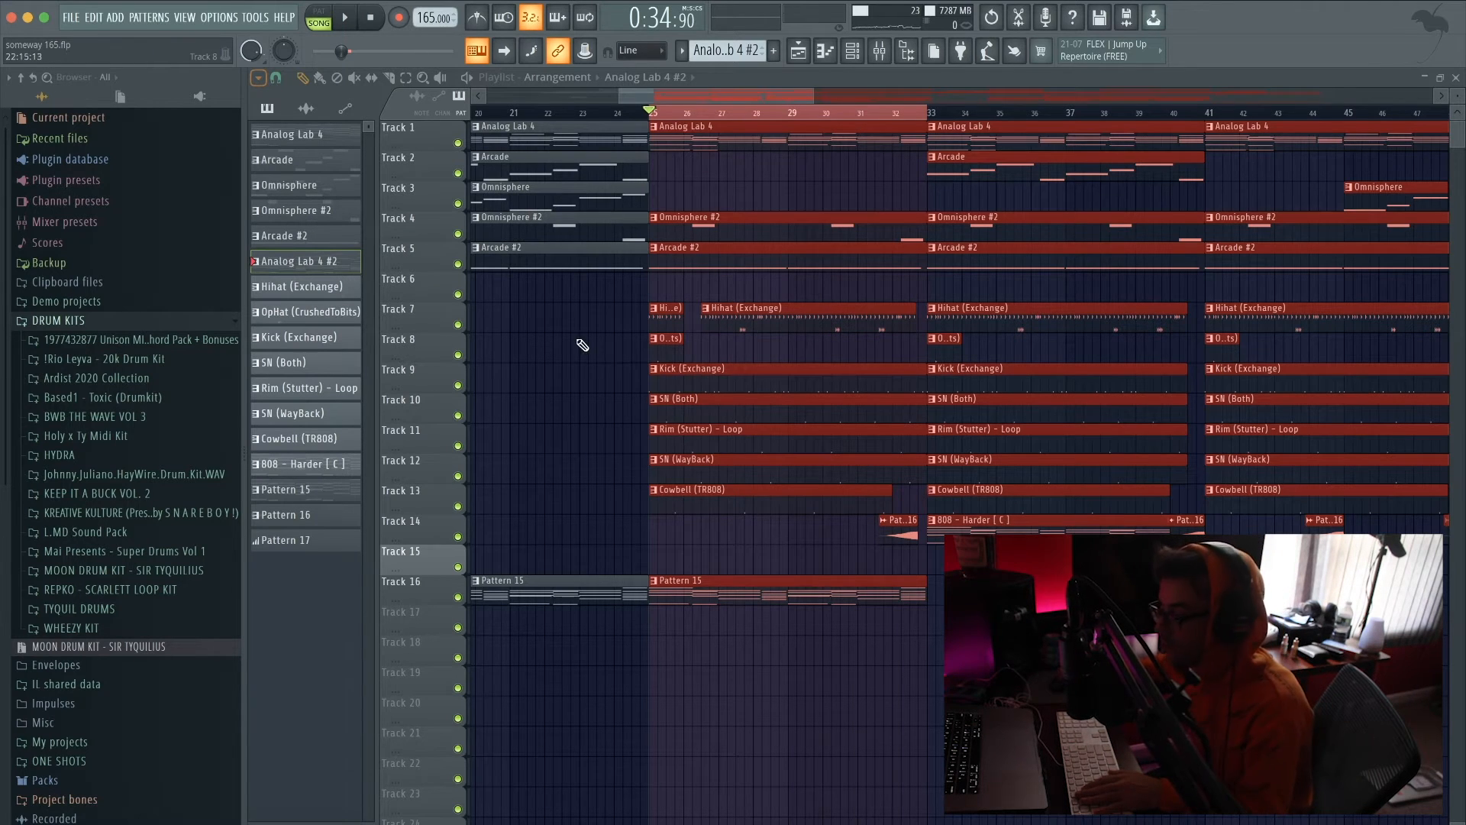
left_click(458, 325, "ctrl")
key("space")
double_click(723, 312)
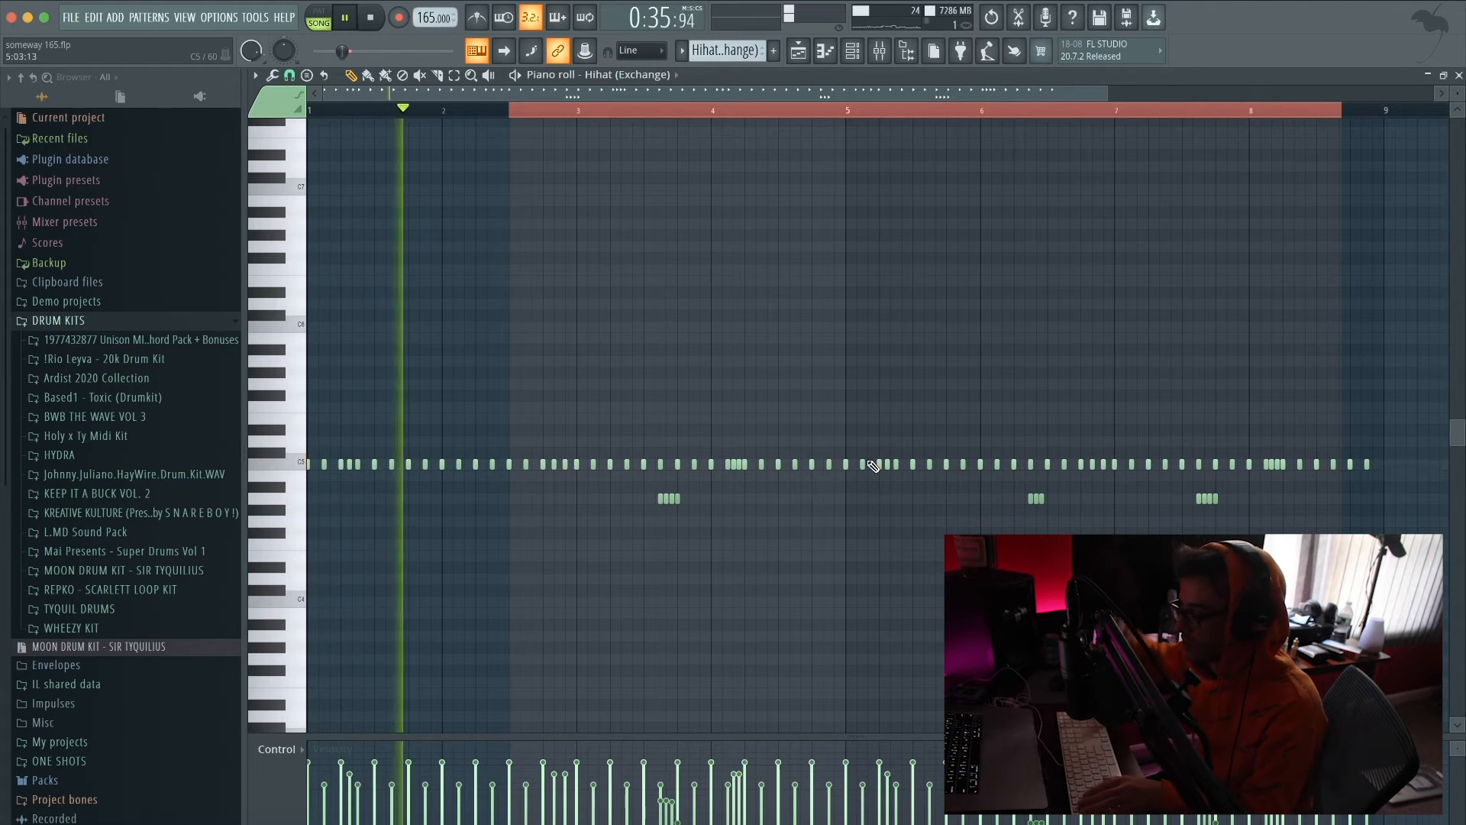
key("space")
key("F5")
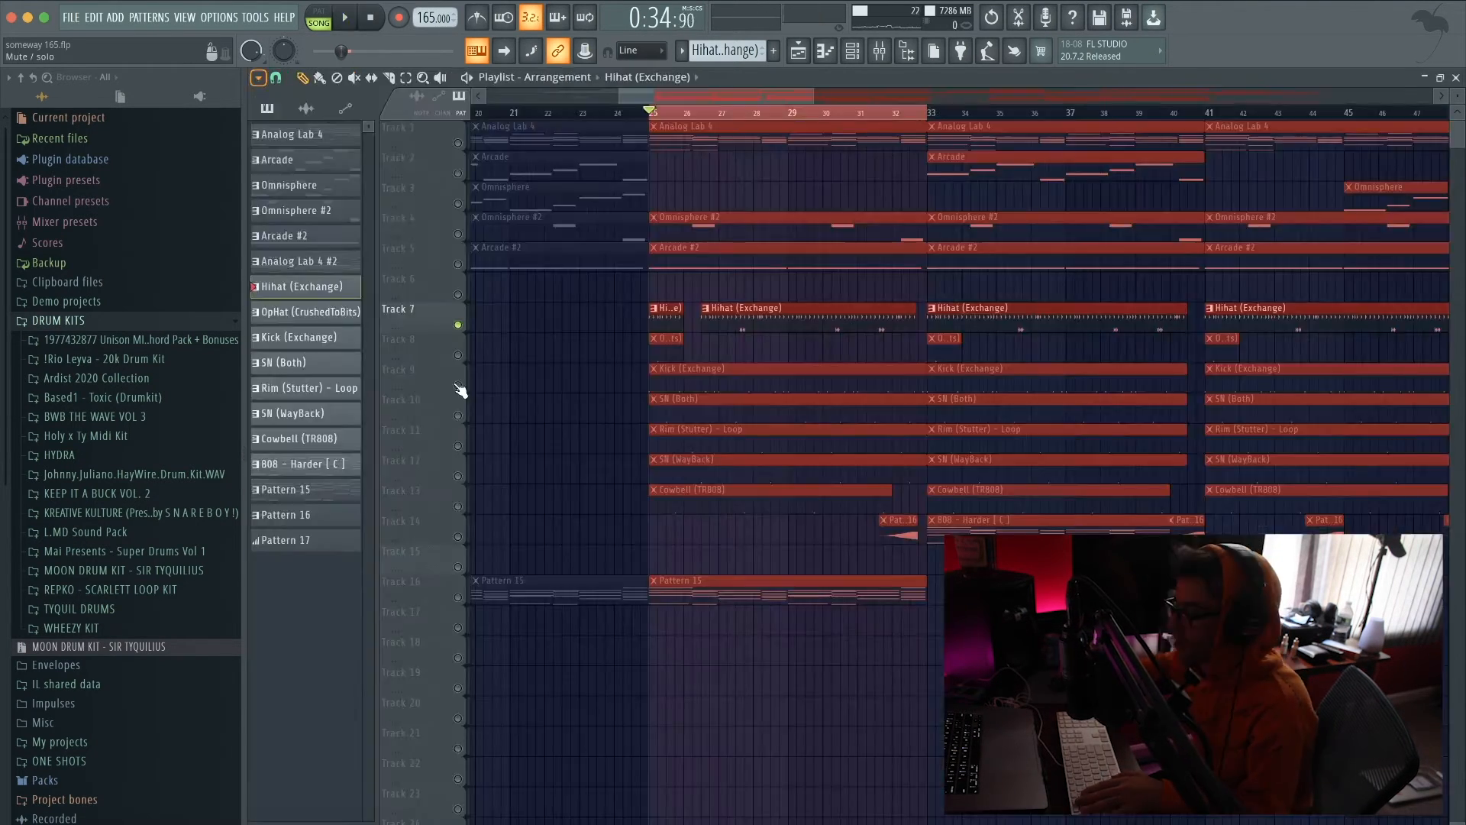
Step: Review the Kick (Exchange) notes and its channel rack entry during playback, and return to the playlist
double_click(726, 389)
key("space")
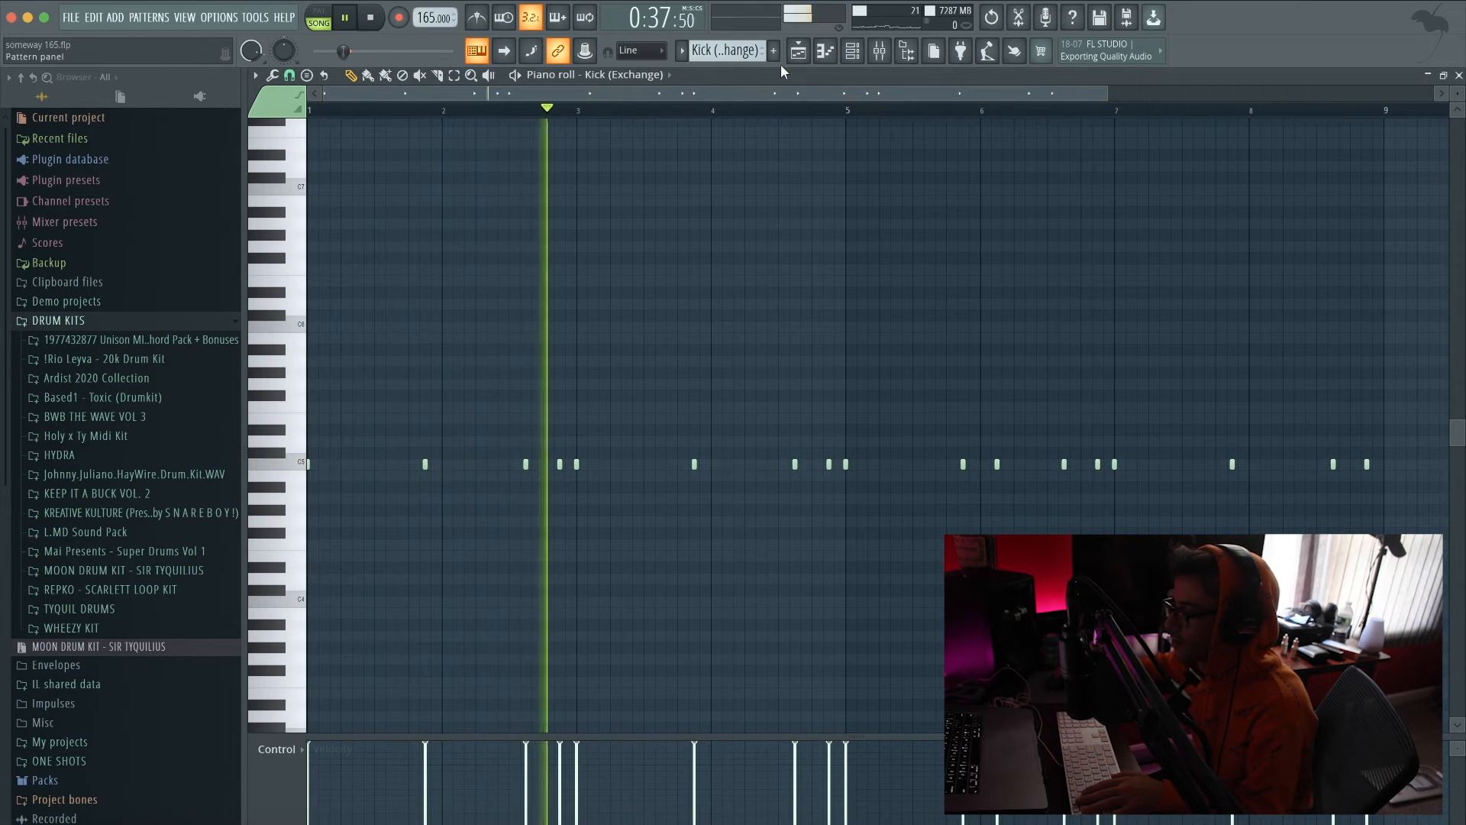
left_click(852, 50)
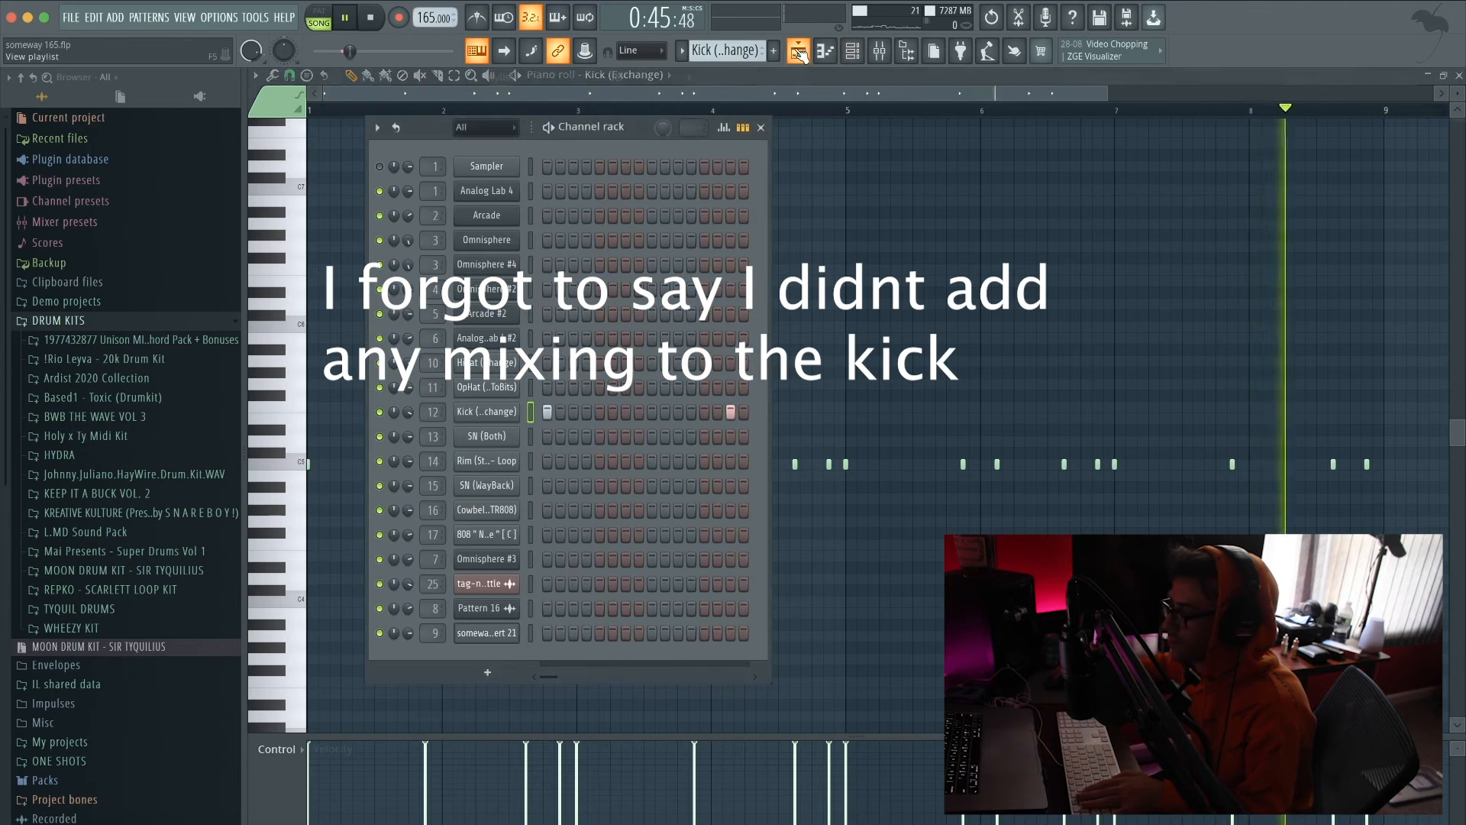
left_click(800, 53)
key("space")
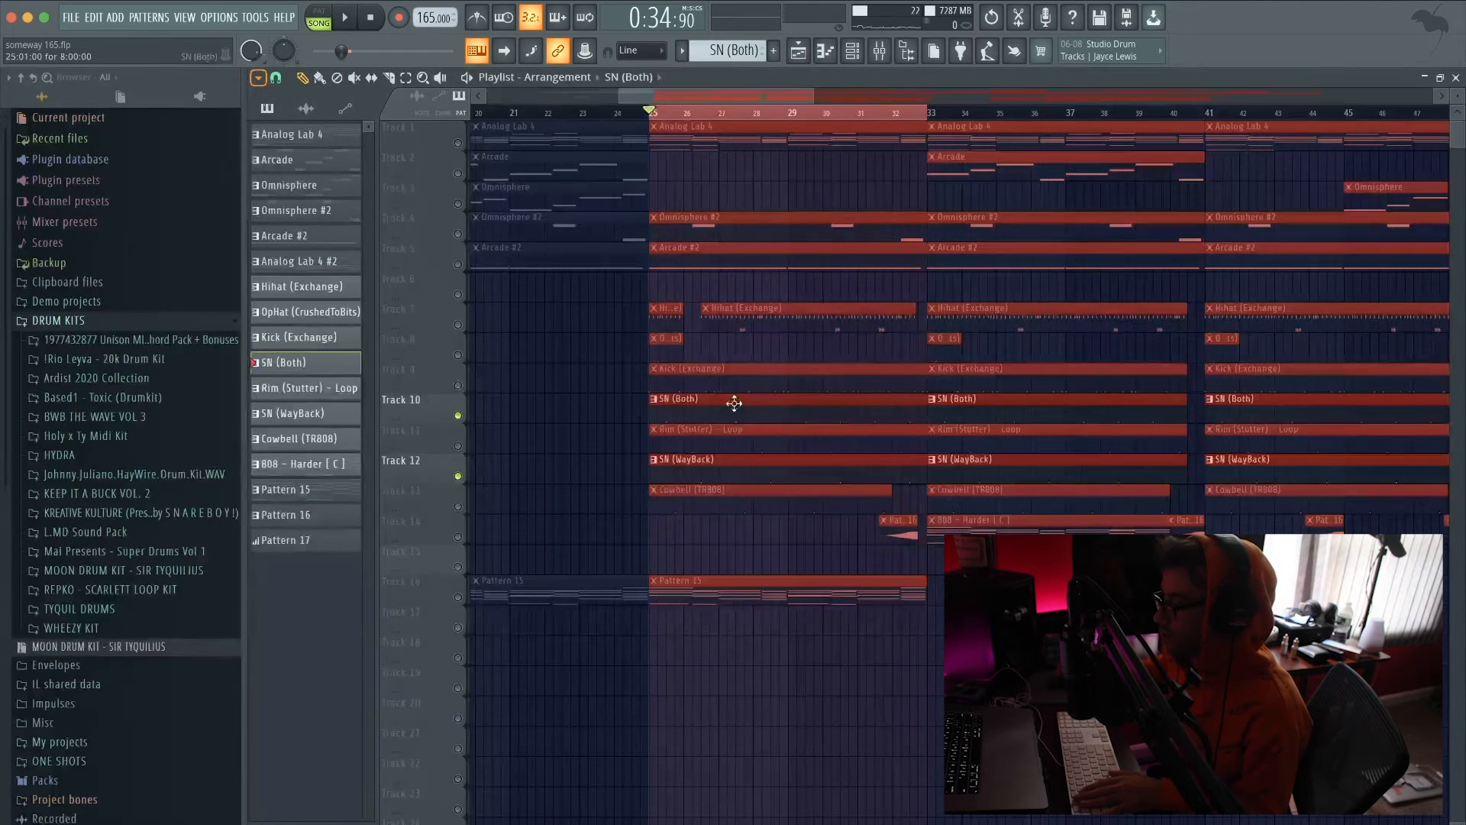
Step: Review the SN (Both) snare notes and its channel rack entry, and return to the playlist
double_click(741, 413)
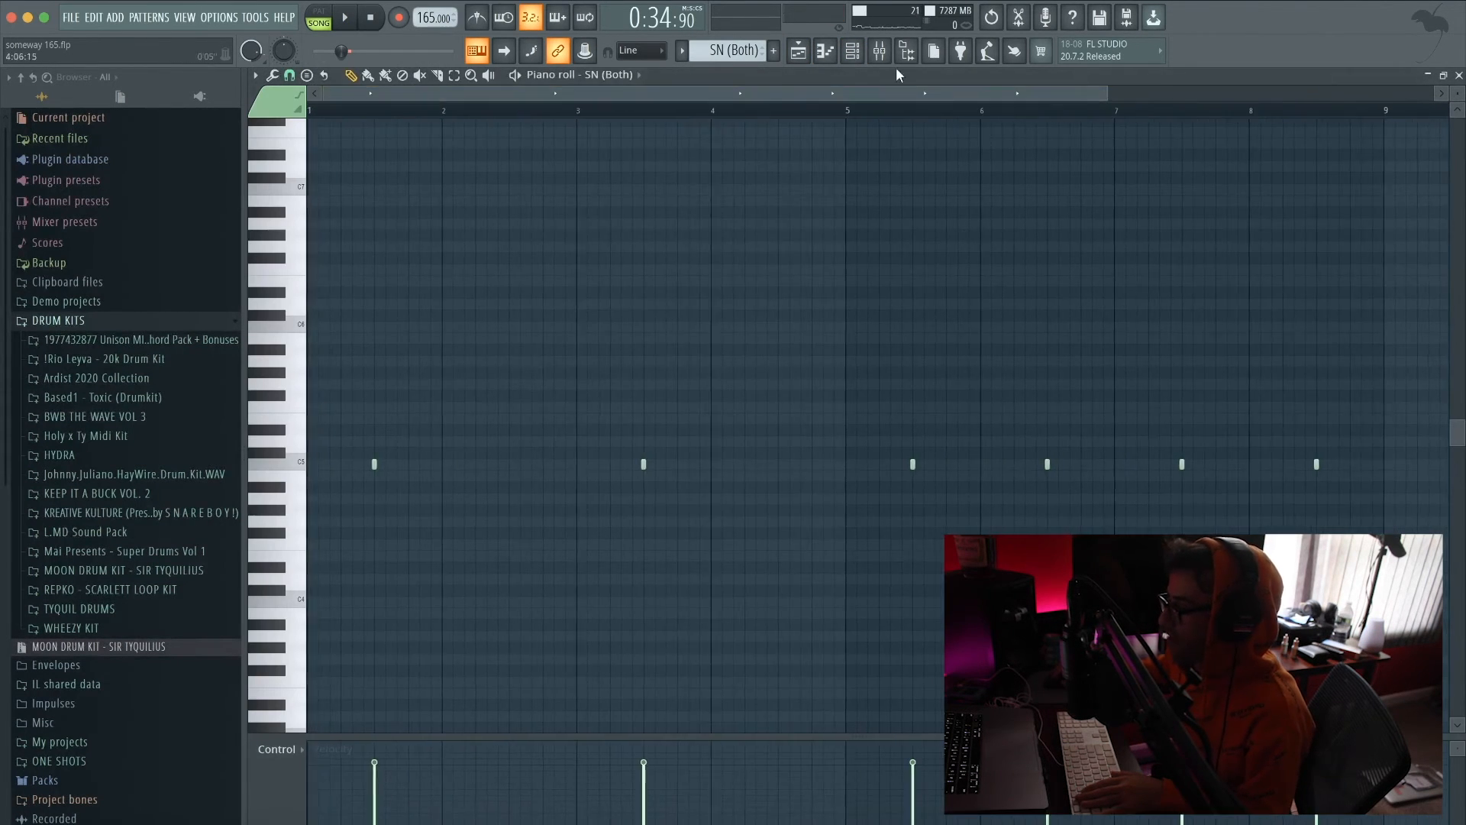
left_click(852, 50)
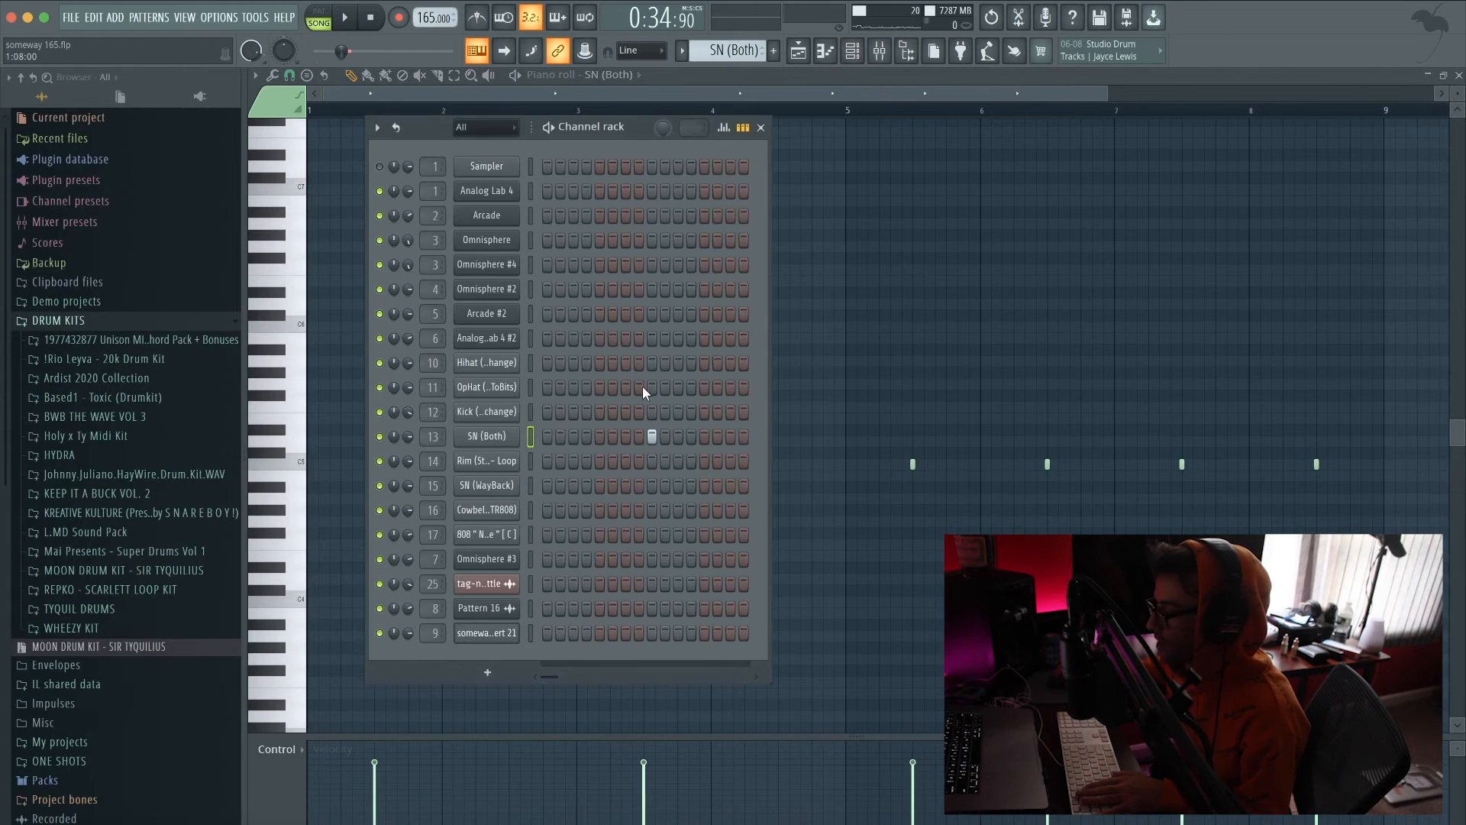
left_click(798, 51)
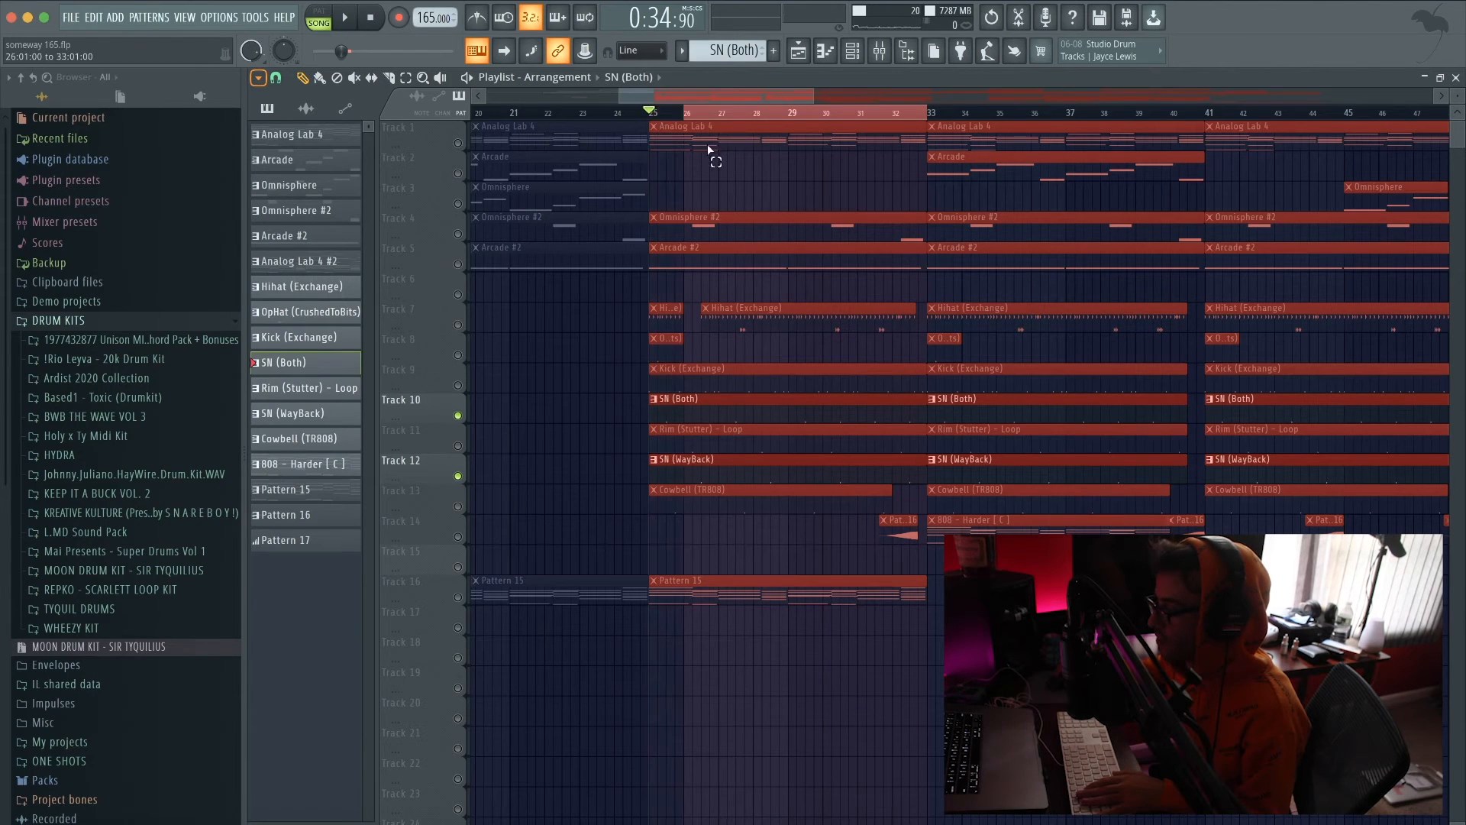
Step: Set the time selection to bars 29 to 33, and play the soloed snare layers on Tracks 10 and 12
left_click_drag(709, 149, 812, 217)
key("space")
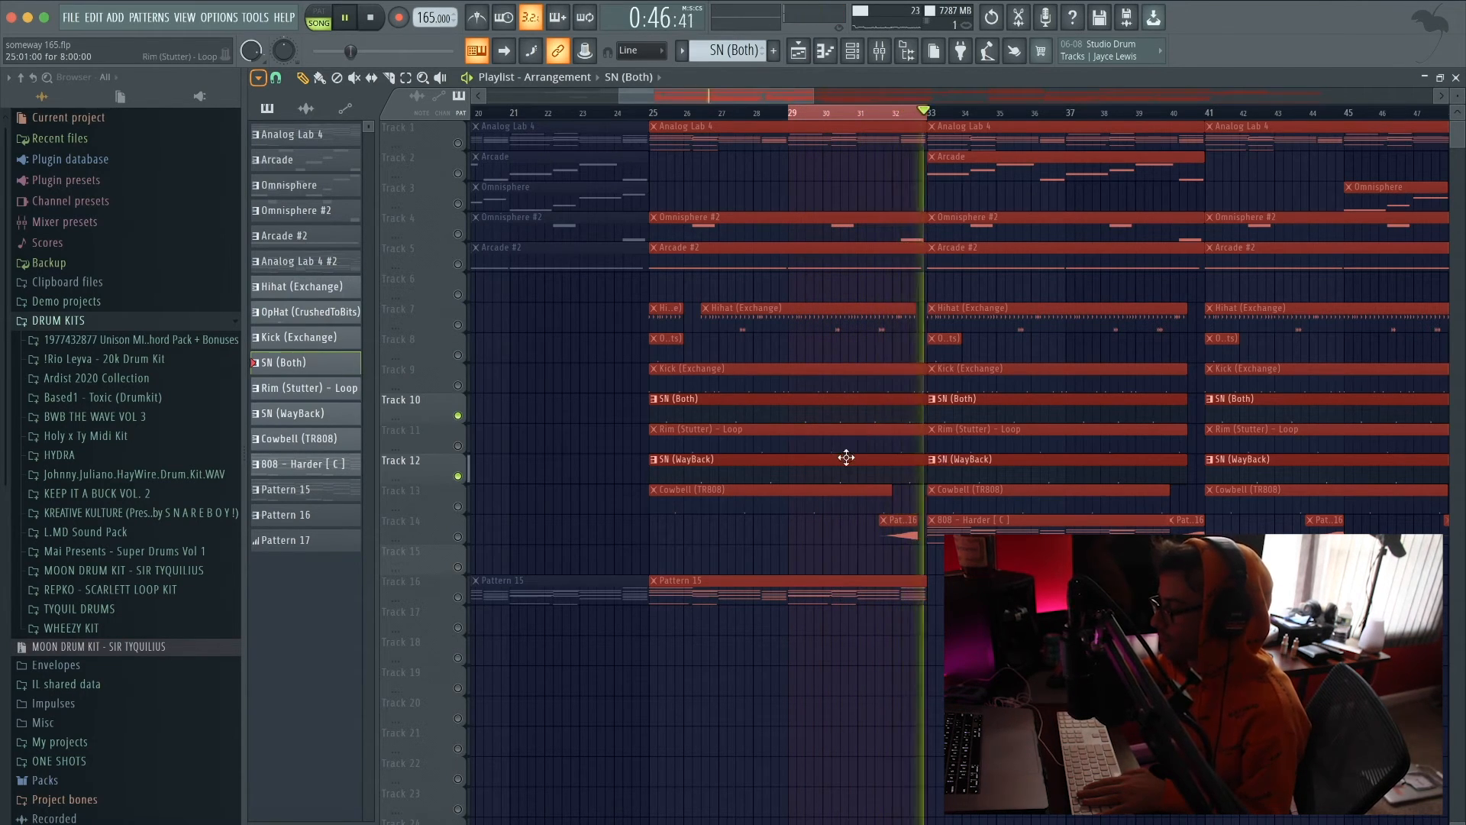
key("space")
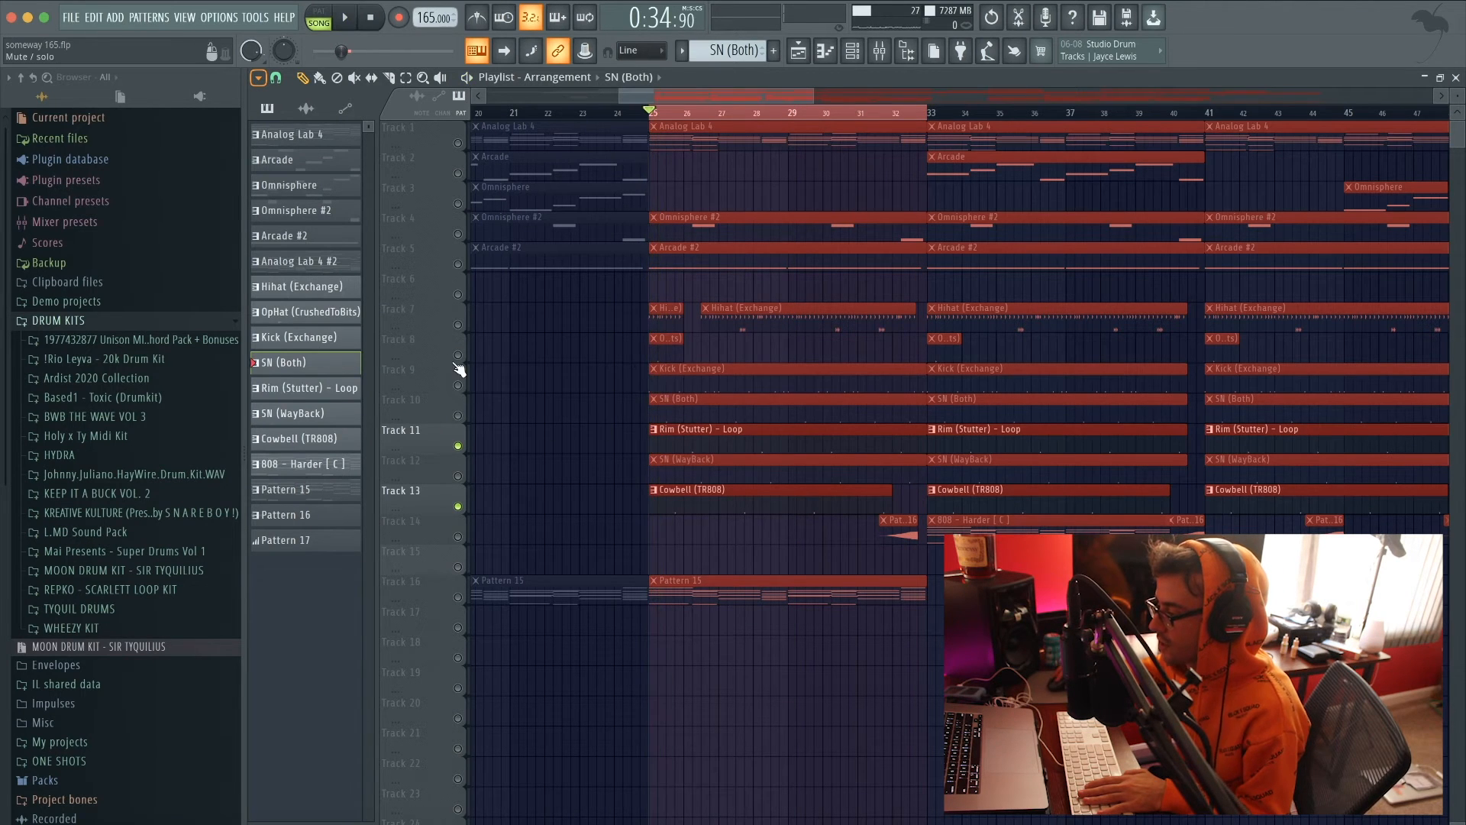
Step: Play soloed Tracks 8, 11 and 13 while reviewing the Rim (Stutter) - Loop notes, and return to the playlist
key("space")
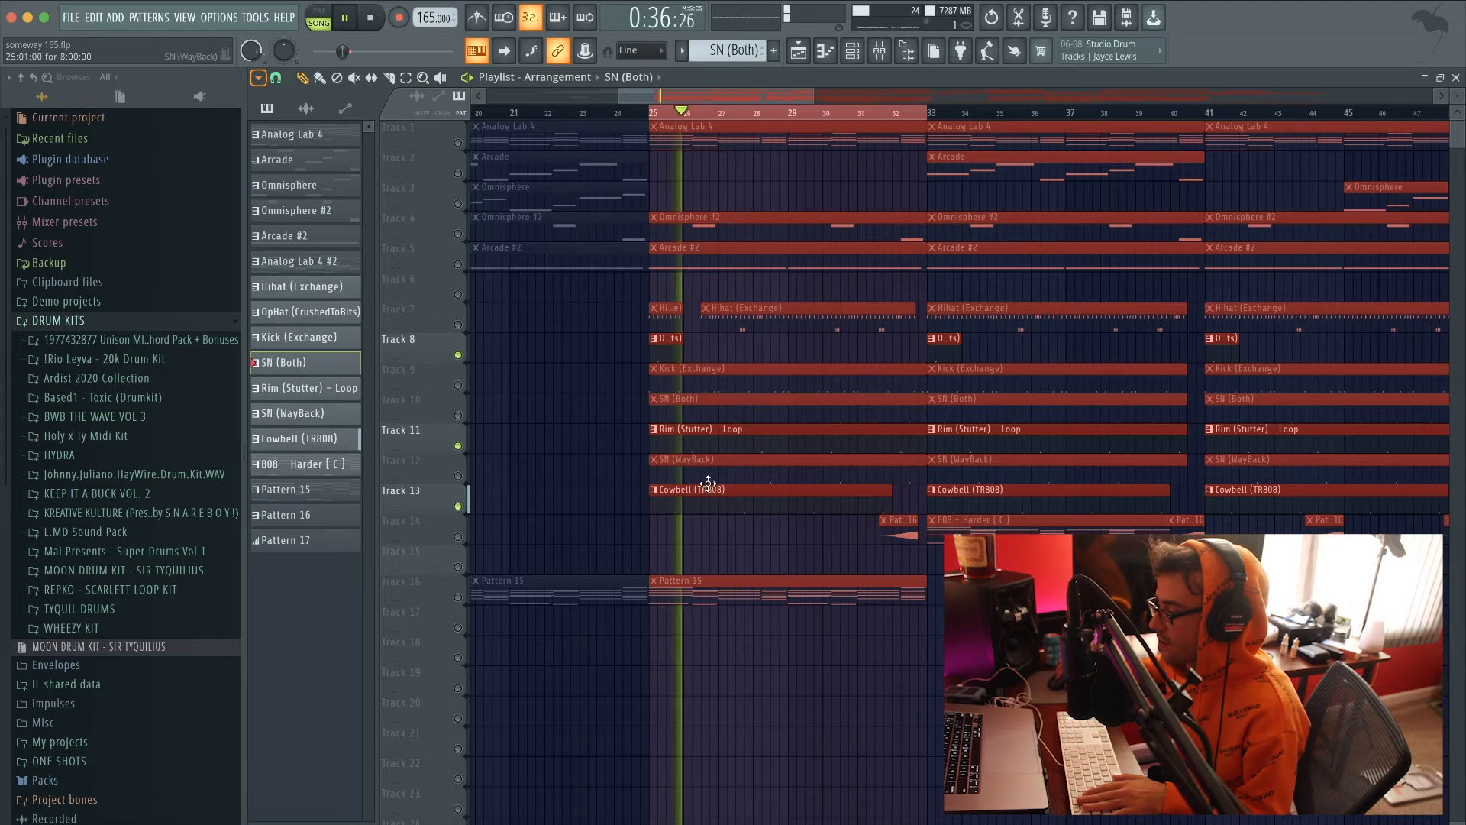
double_click(742, 449)
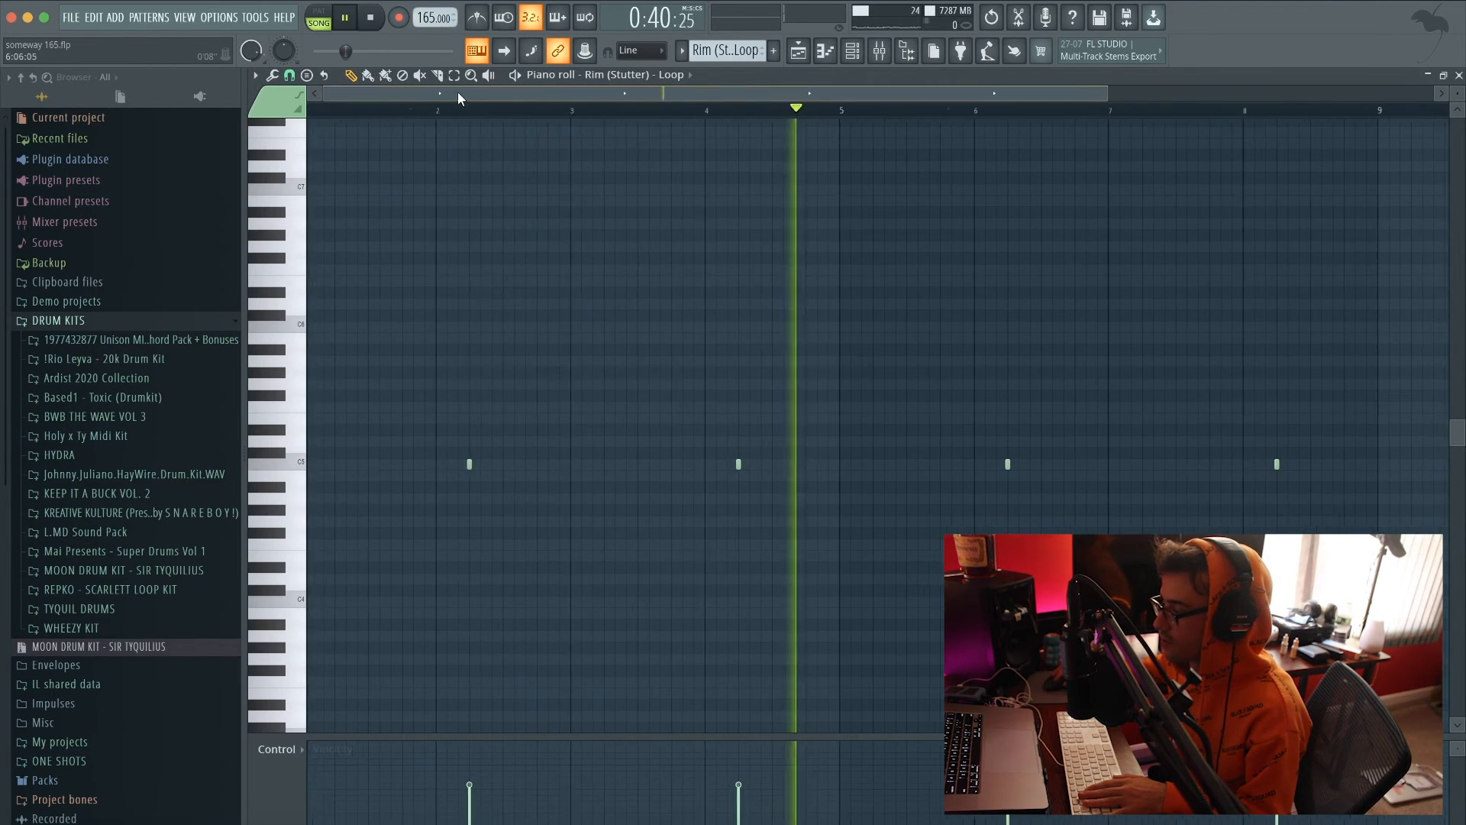
left_click(798, 51)
left_click(799, 54)
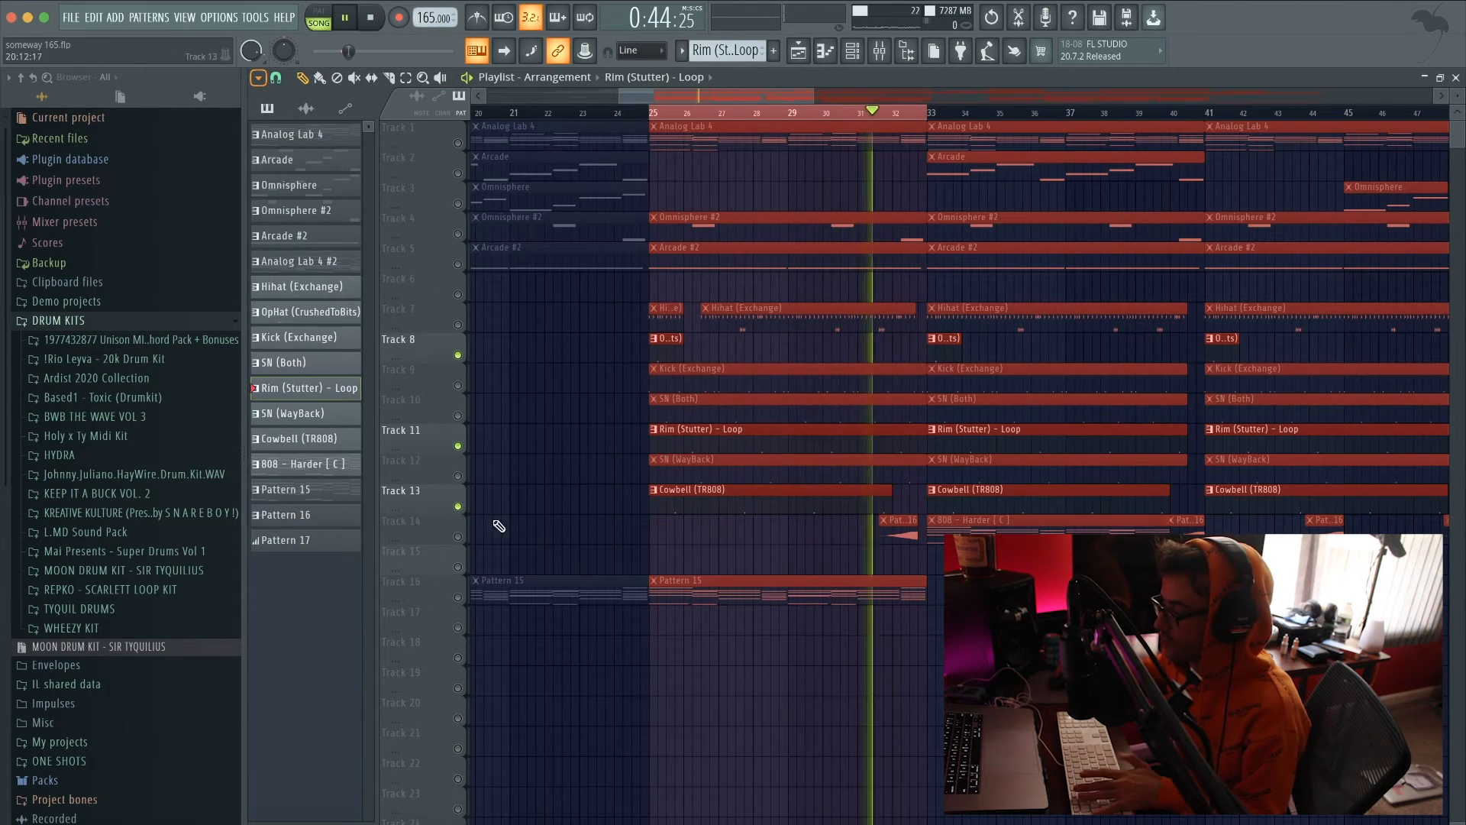
Step: Solo Track 14 and play its Pattern 16 clip from about bar 31
key("space")
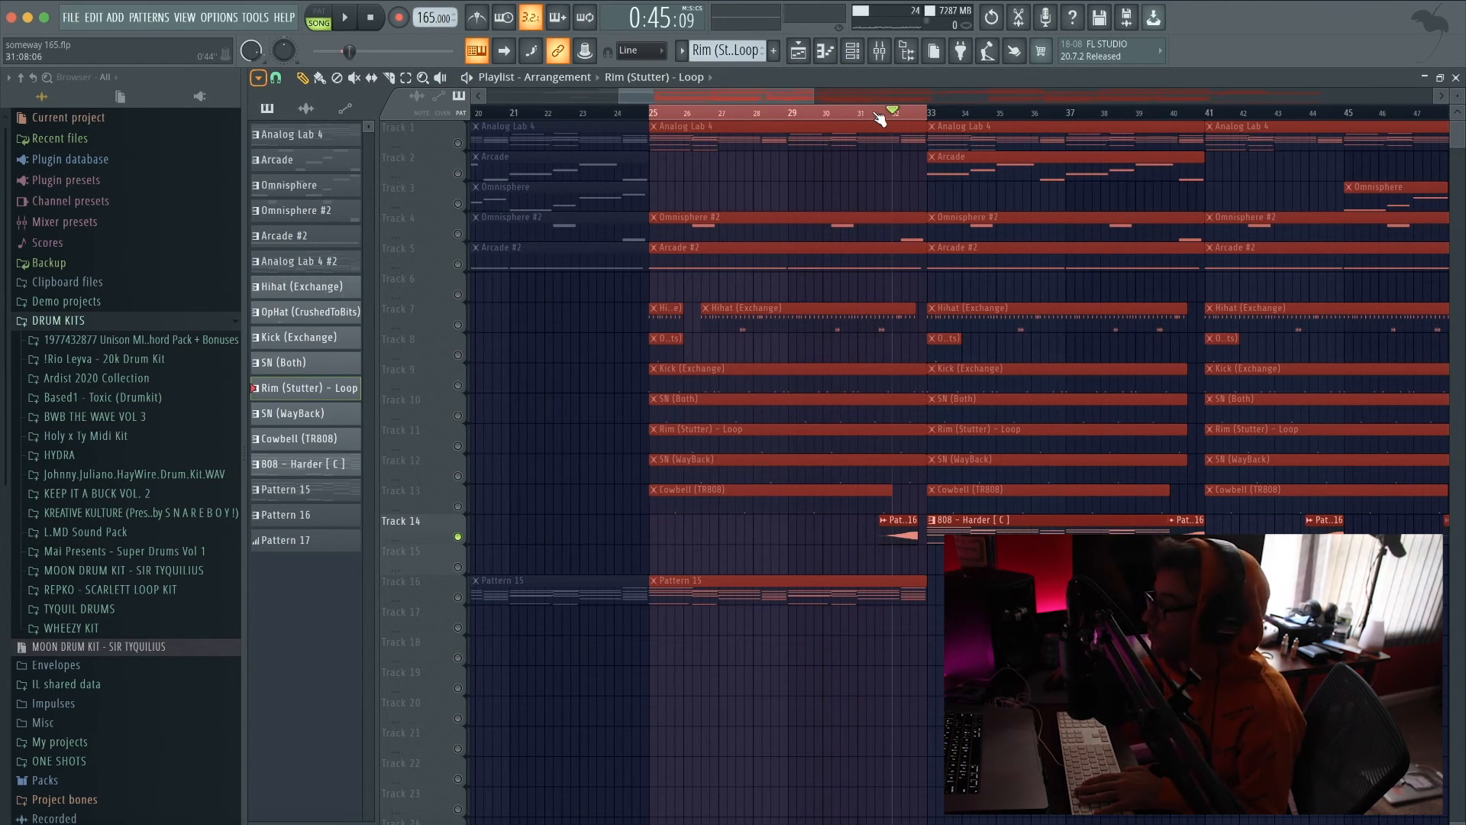
left_click(878, 116)
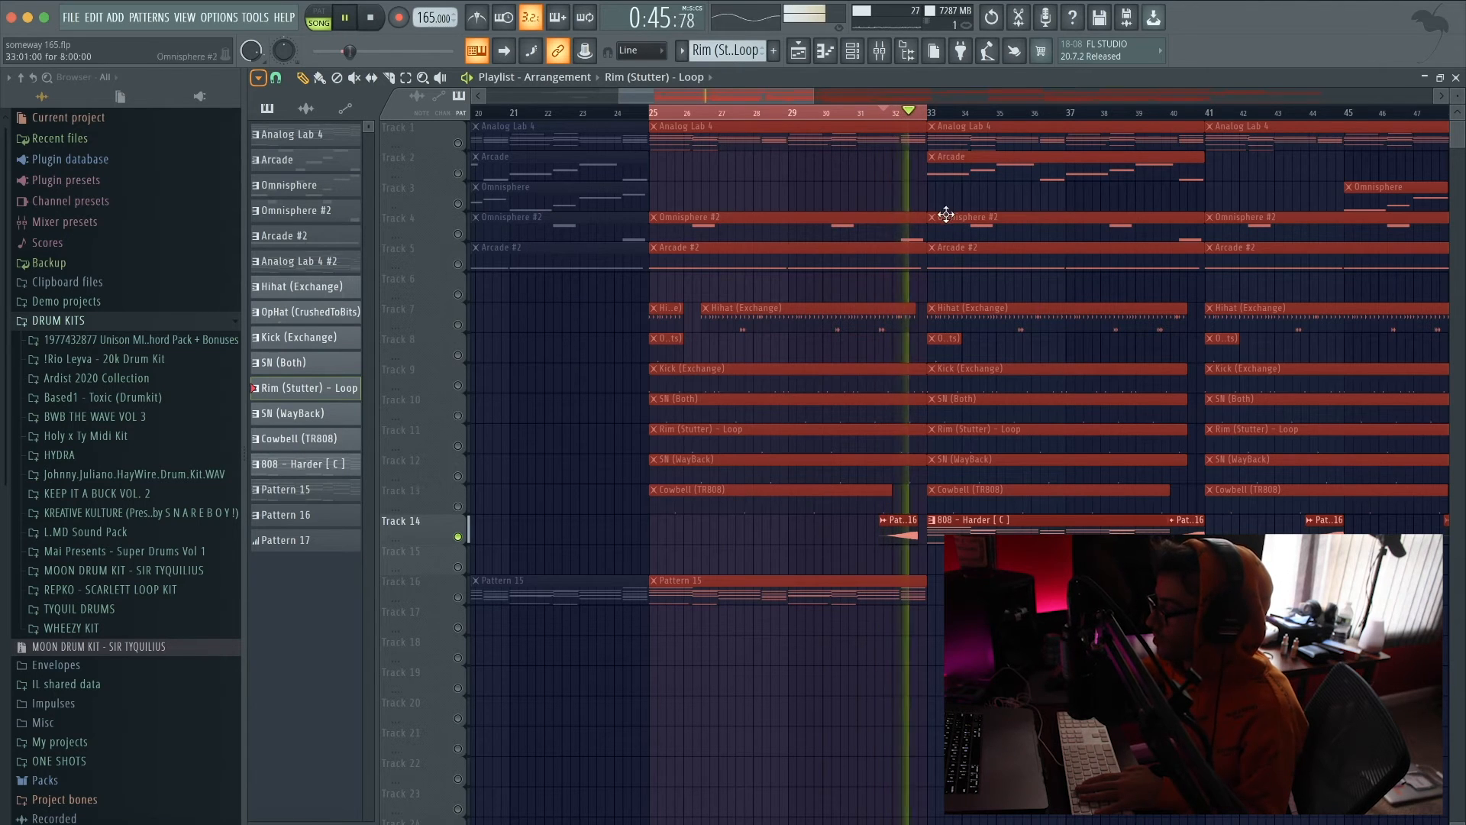
key("space")
Step: Extend the time selection to bars 25 to 41, and play it with all tracks unsoloed
left_click_drag(932, 114, 1155, 133)
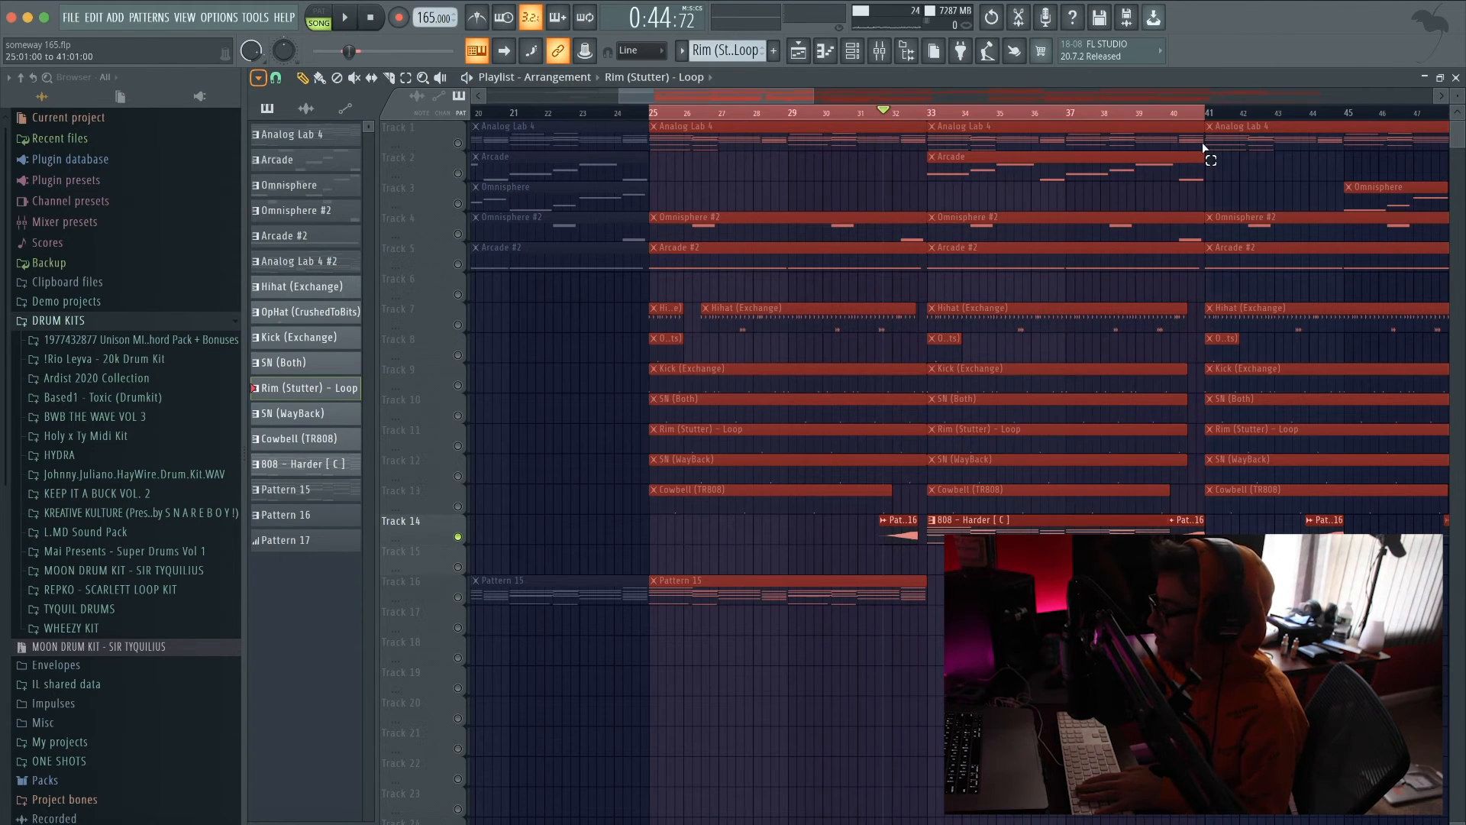
scroll(940, 113, "left", 4)
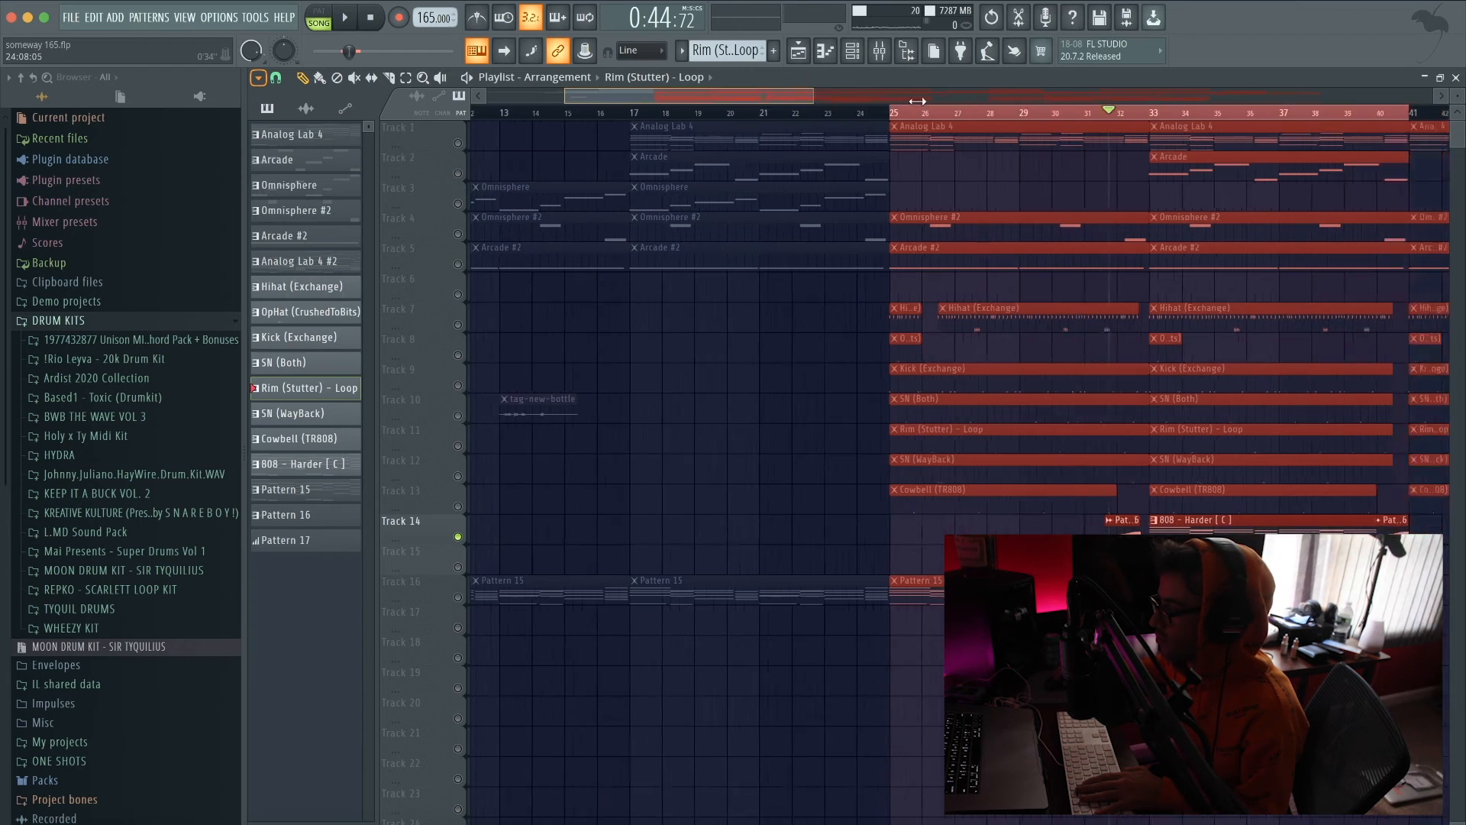
left_click_drag(766, 97, 1189, 96)
key("space")
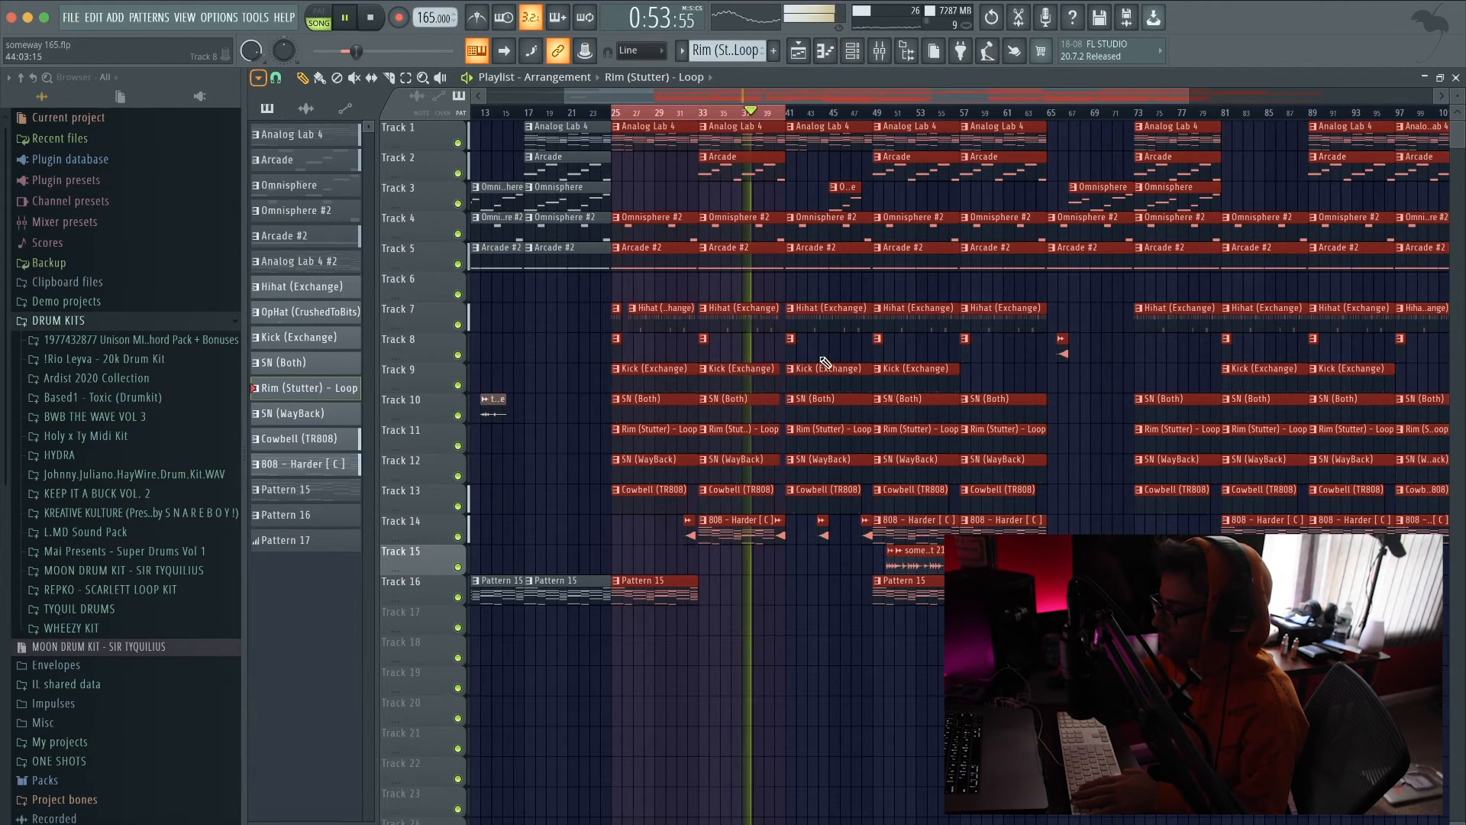
key("space")
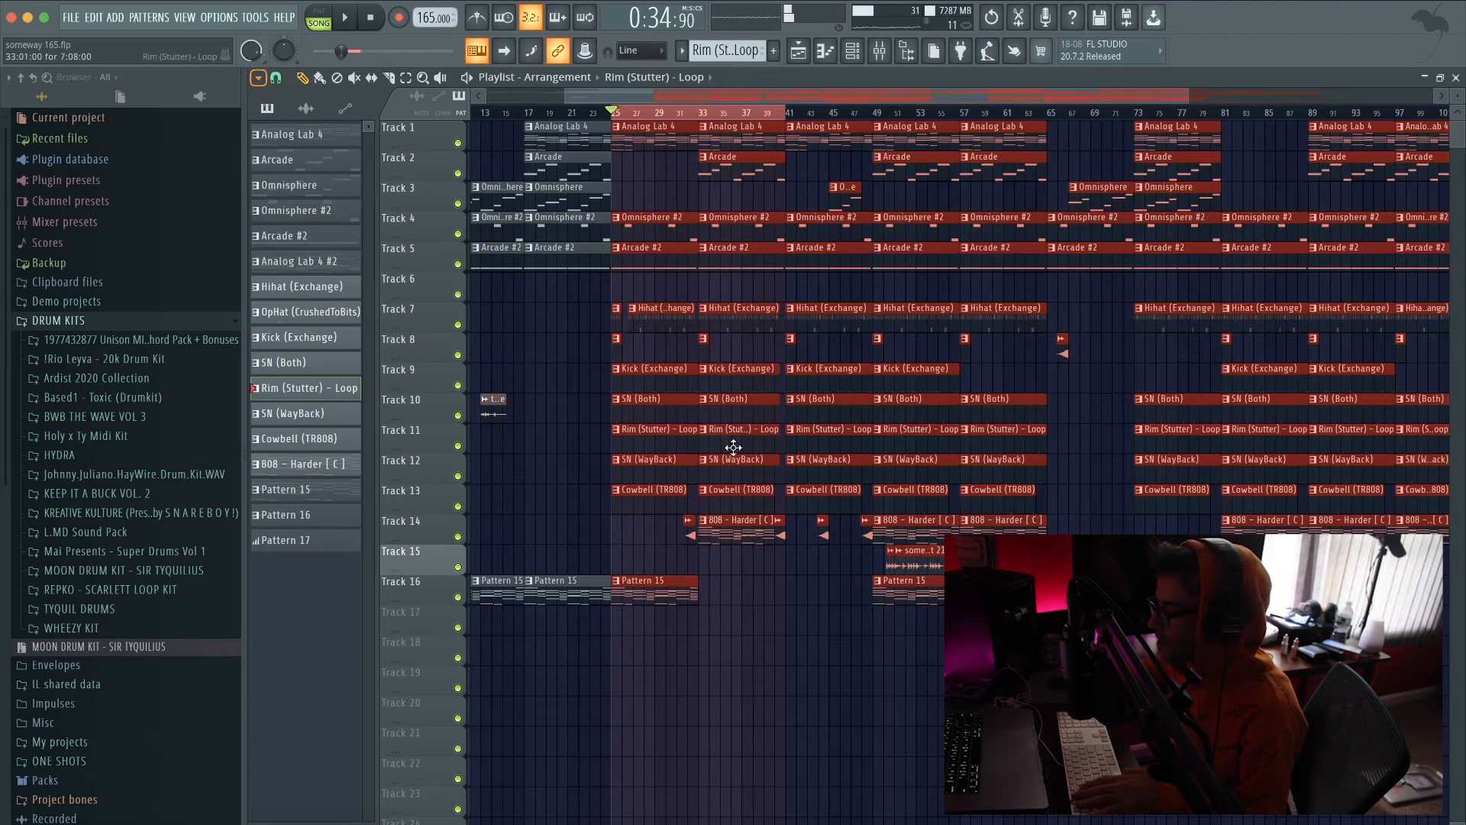
Step: Review the 808 pattern's notes during playback, and inspect the 808 channel's volume envelope settings
double_click(738, 534)
key("space")
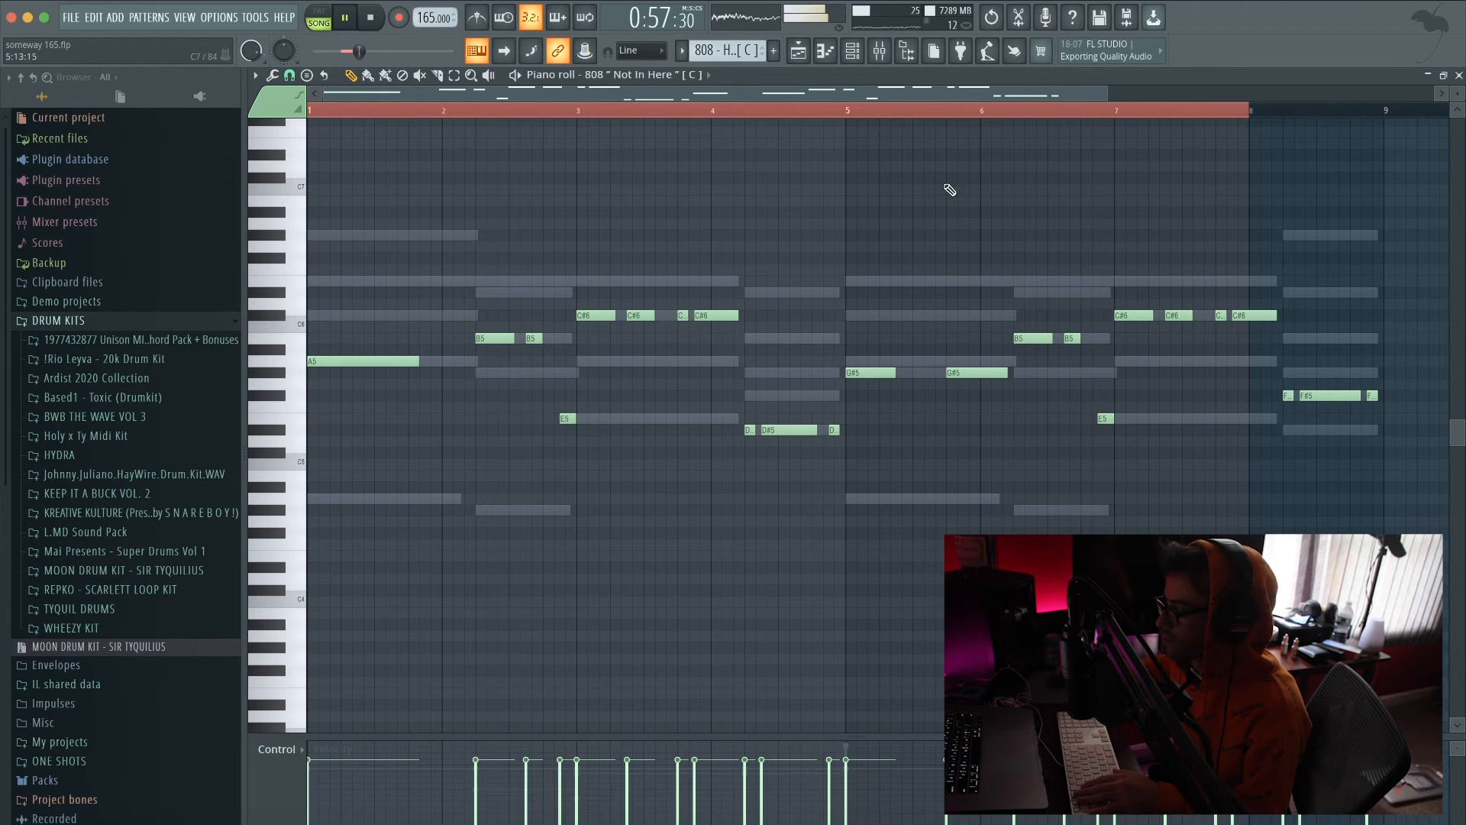
left_click(868, 58)
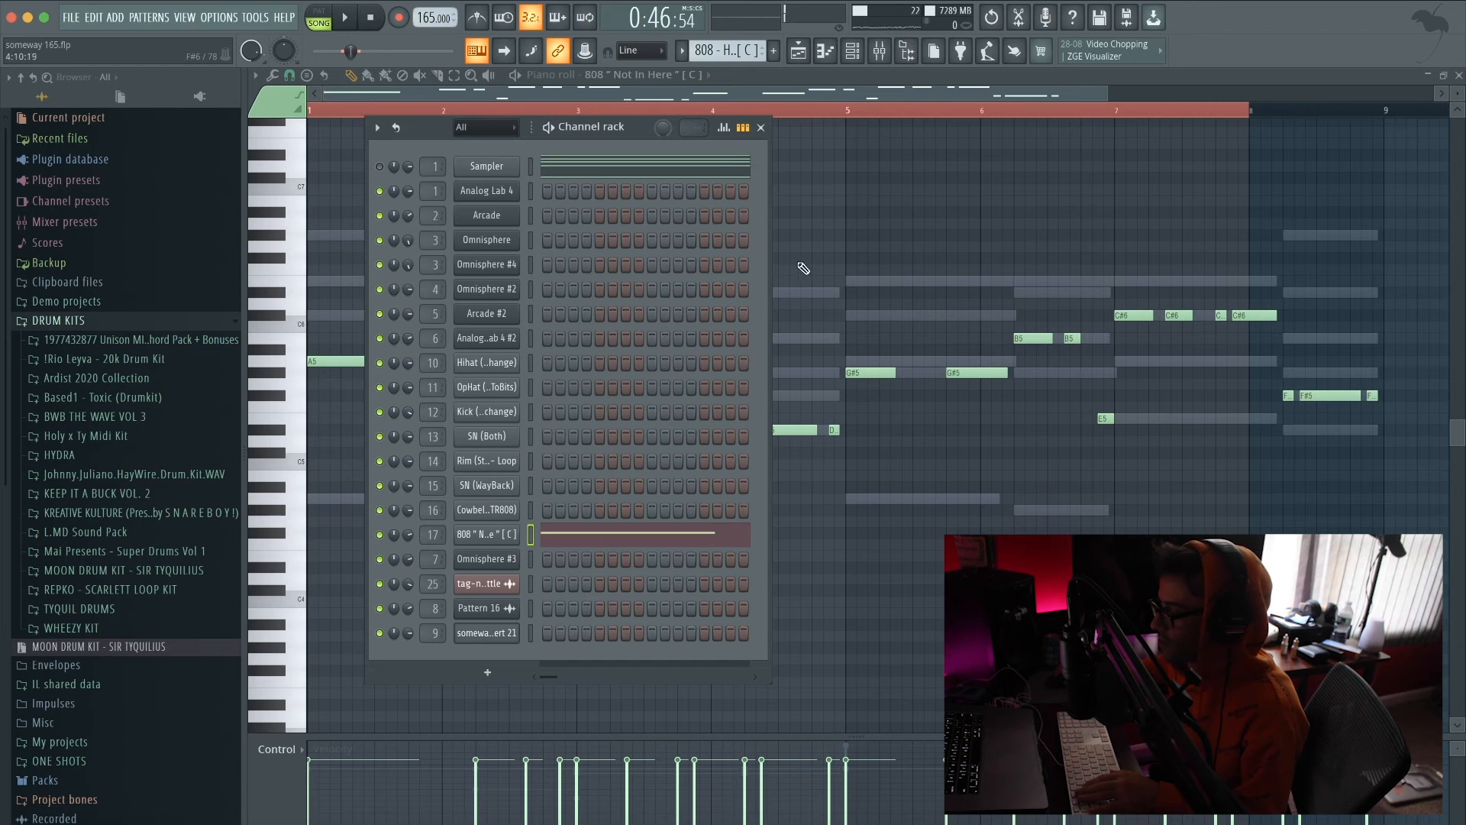
left_click(467, 537)
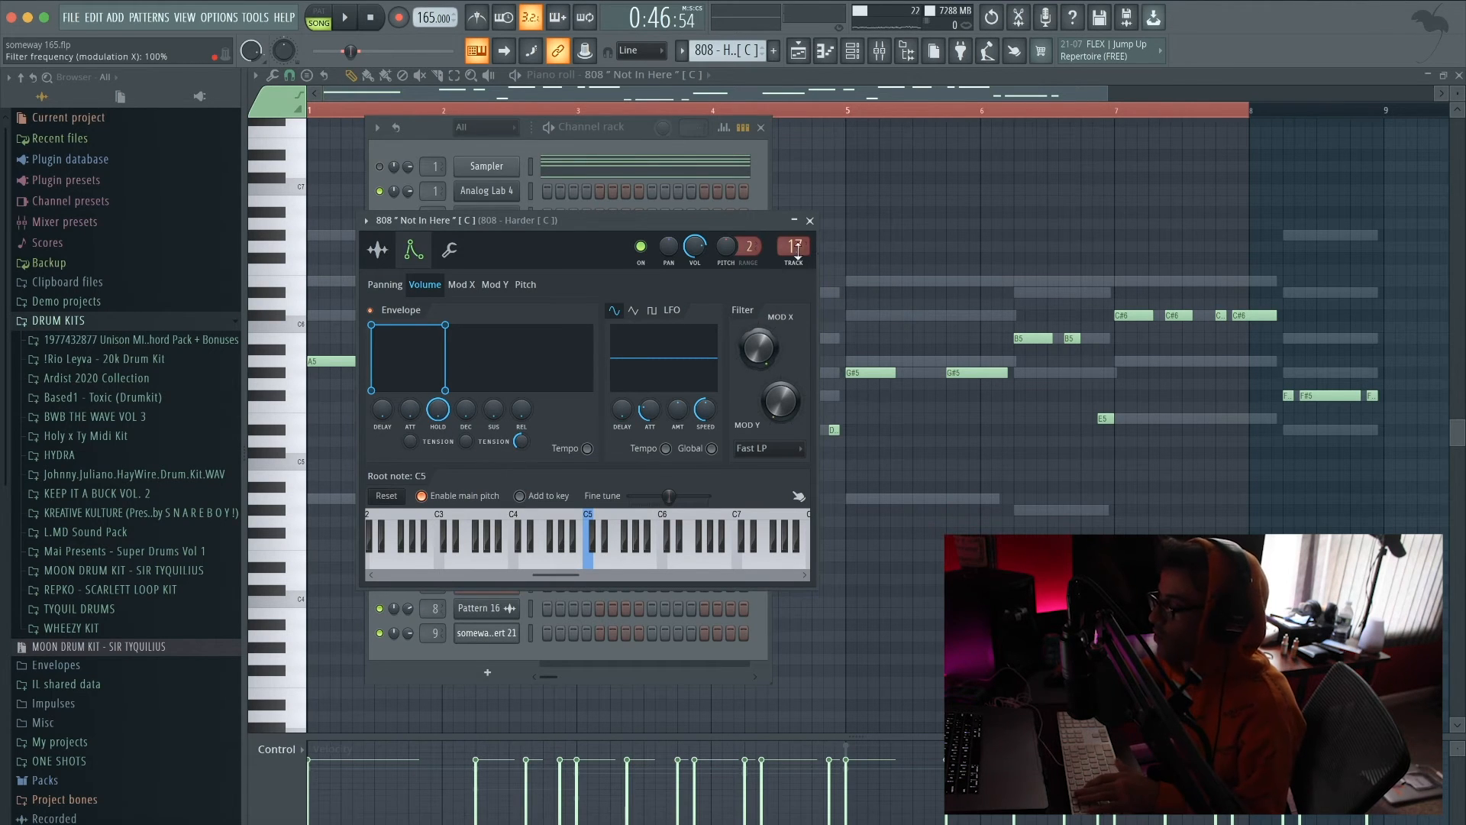
left_click(810, 221)
left_click(761, 128)
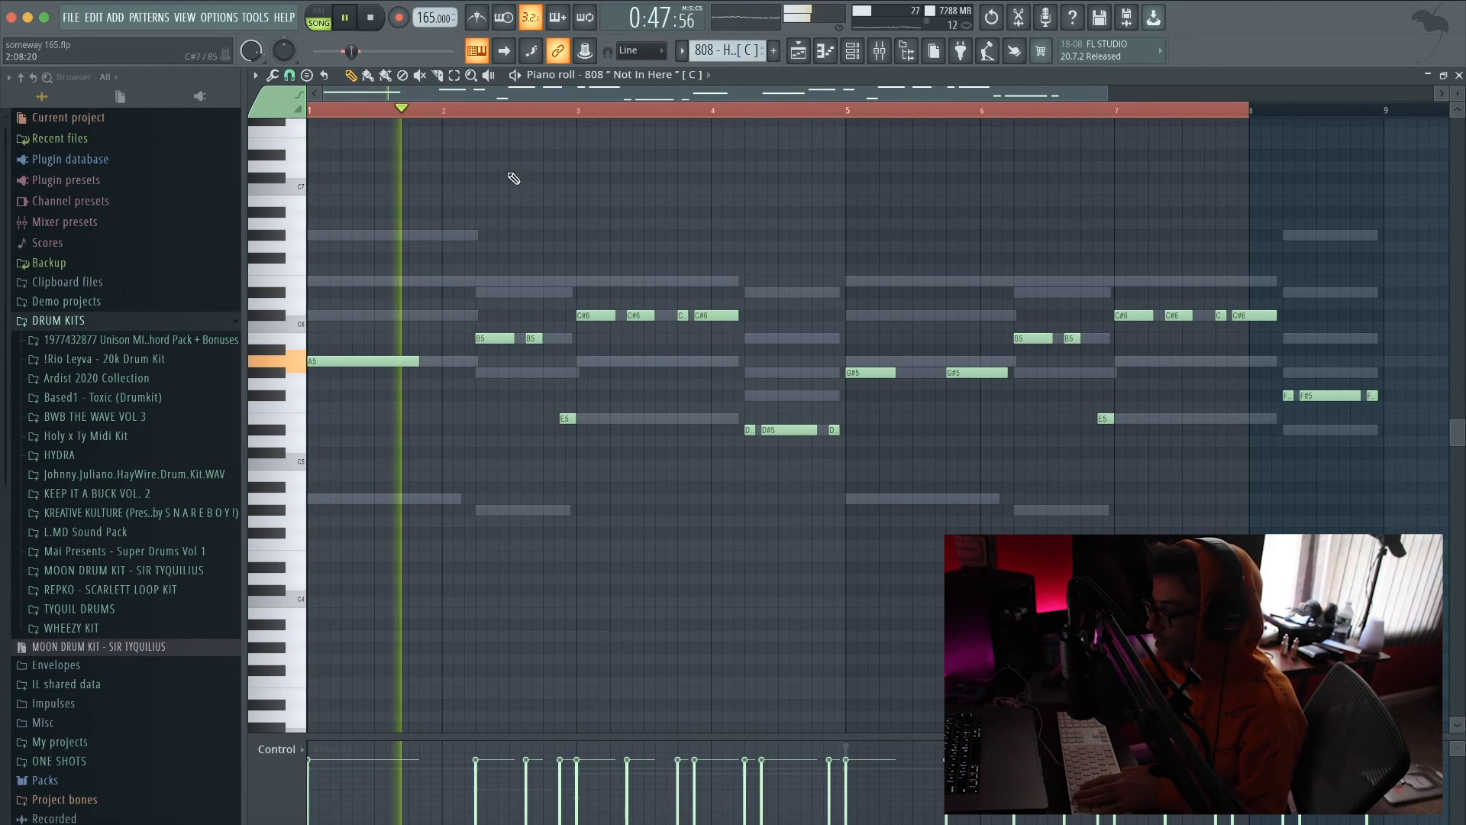
Step: Replay the 808 notes from bar 3 of the pattern, and play all tracks together in the playlist from bar 33
left_click(580, 111)
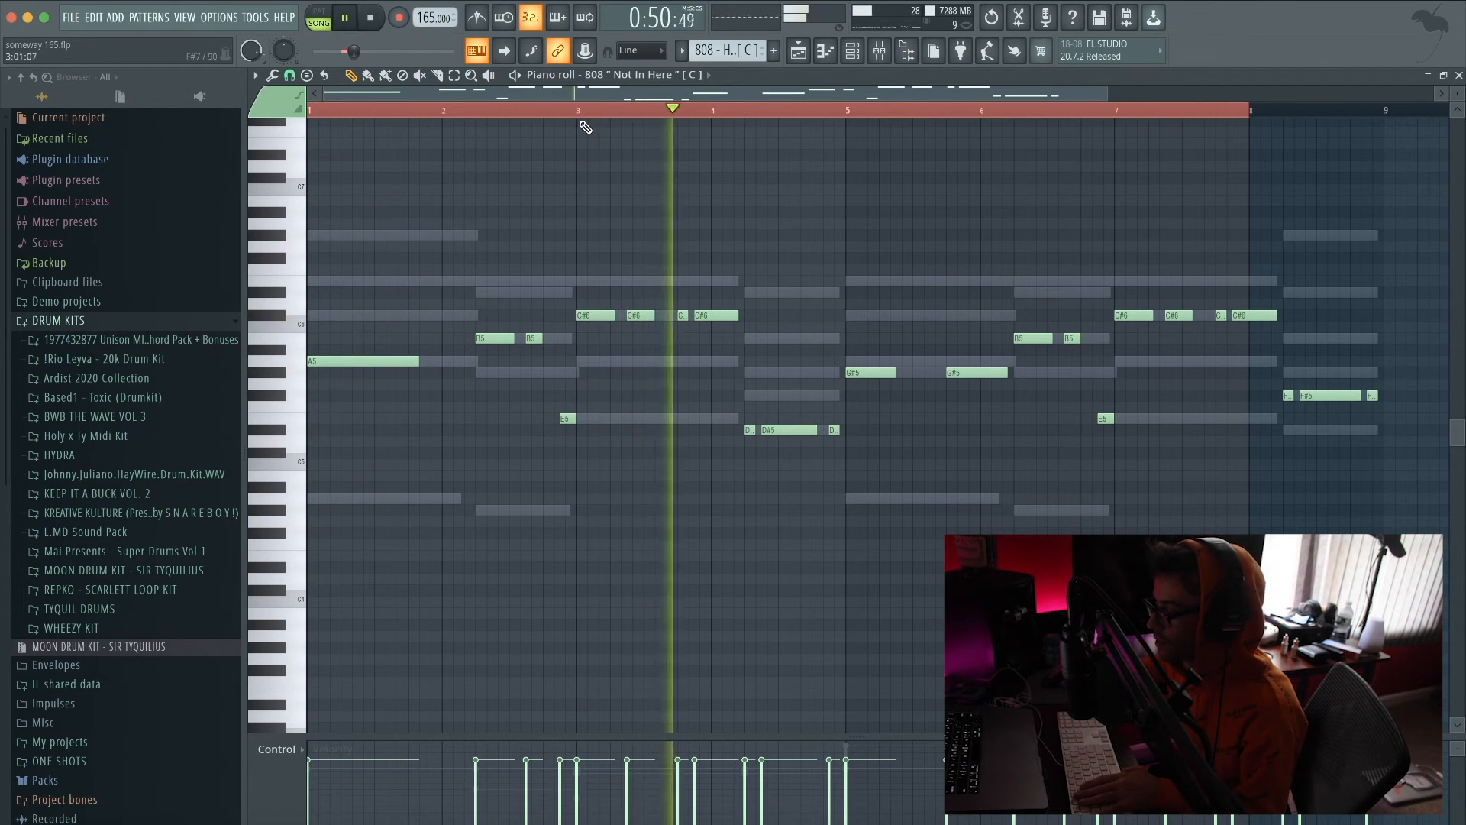
key("space")
left_click(800, 52)
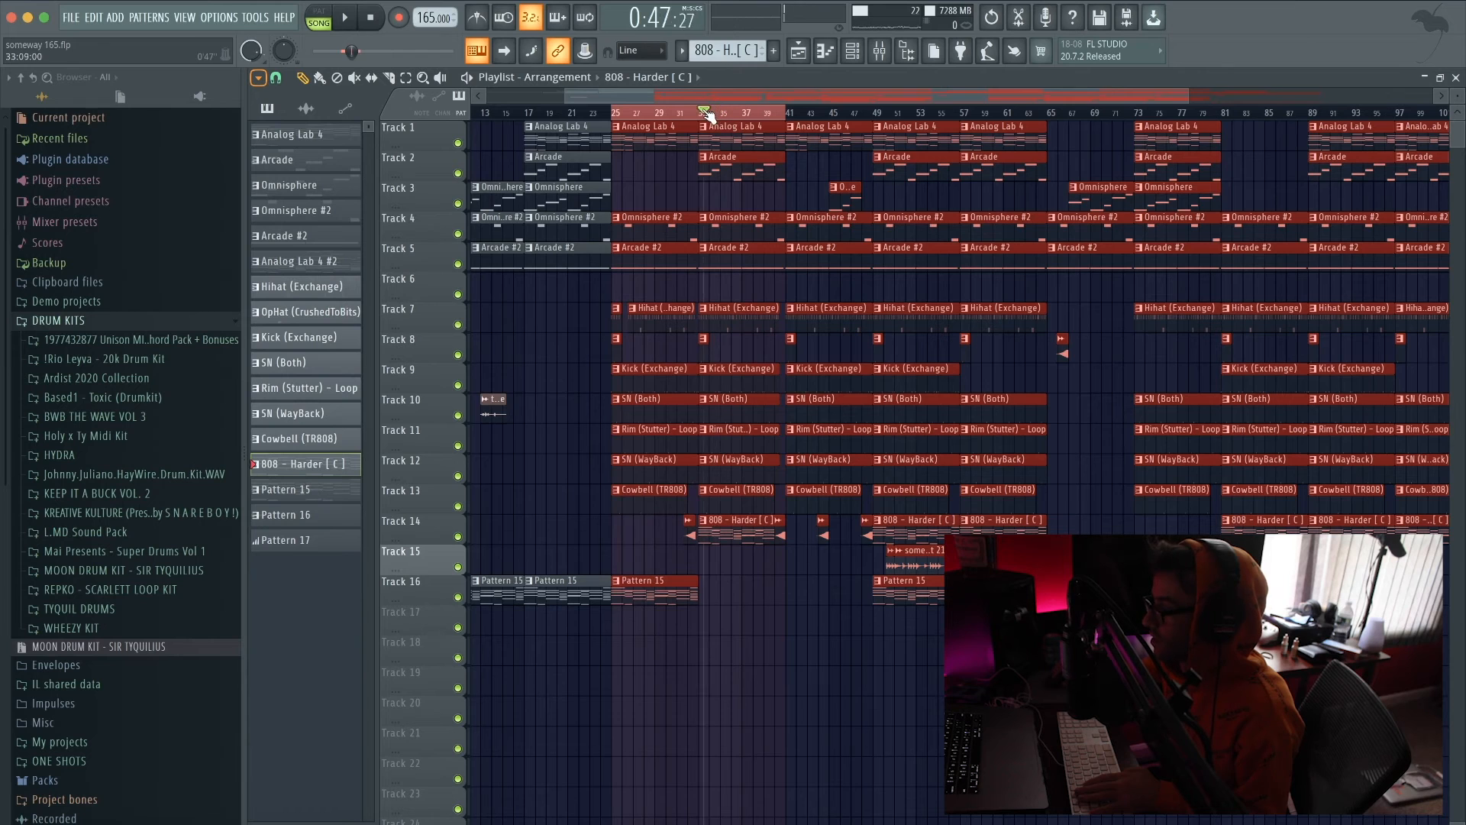
key("space")
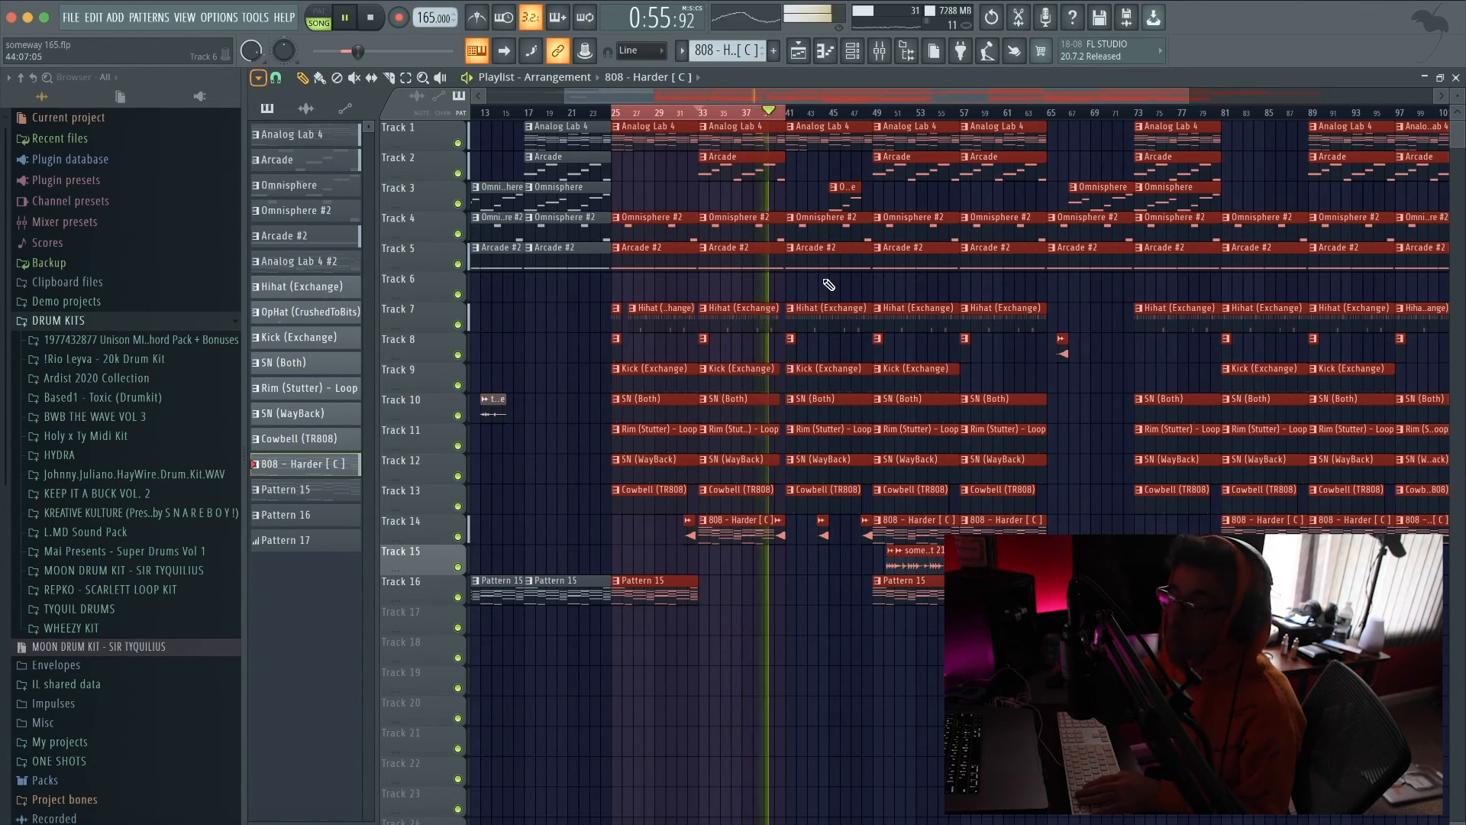
key("space")
Step: Set the time selection to bars 49 to 57, and play the audio clip on Track 15 soloed
left_click_drag(882, 112, 962, 132)
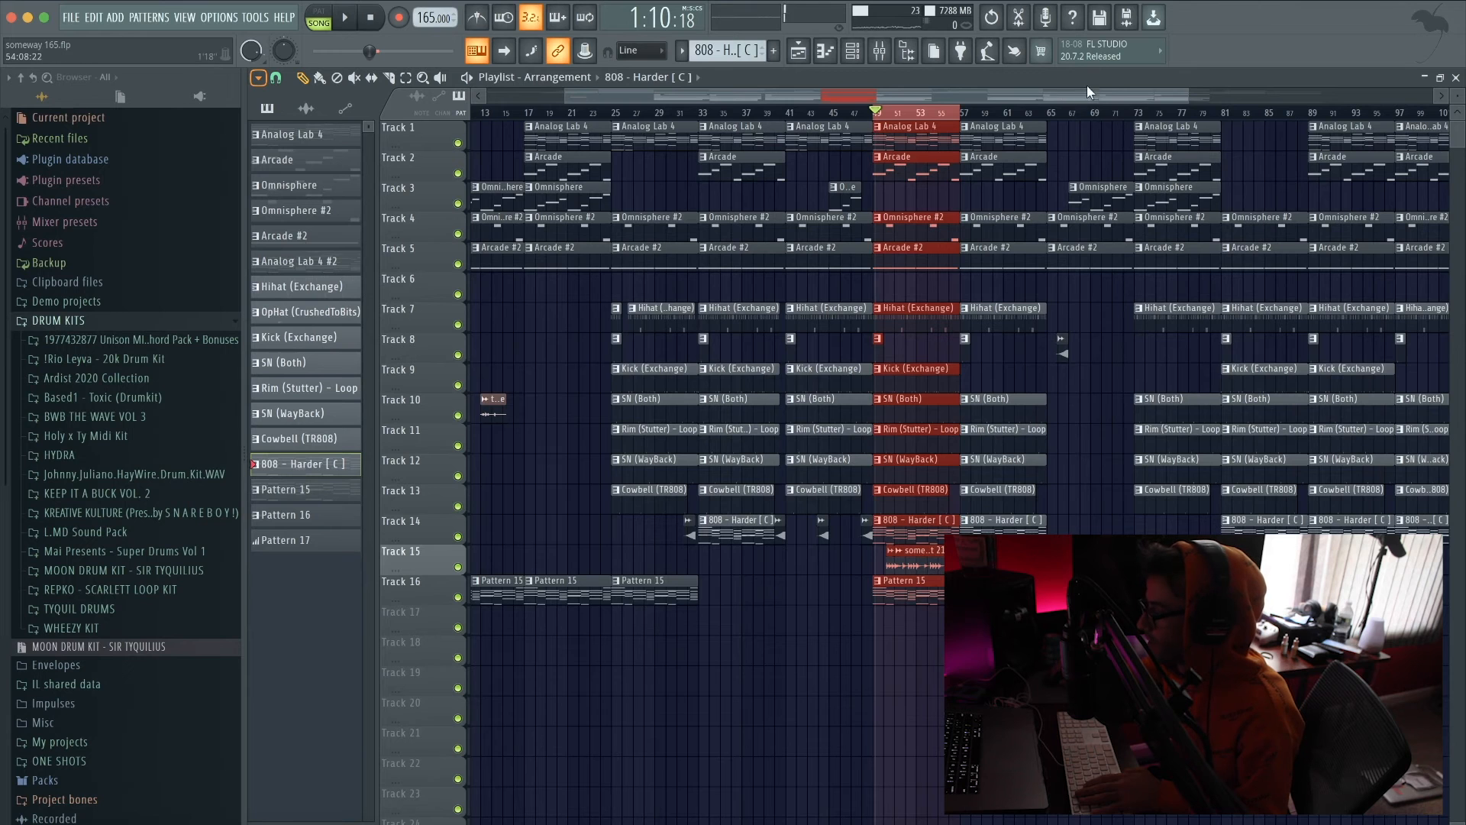
left_click_drag(1188, 96, 992, 101)
left_click(458, 567, "ctrl")
key("space")
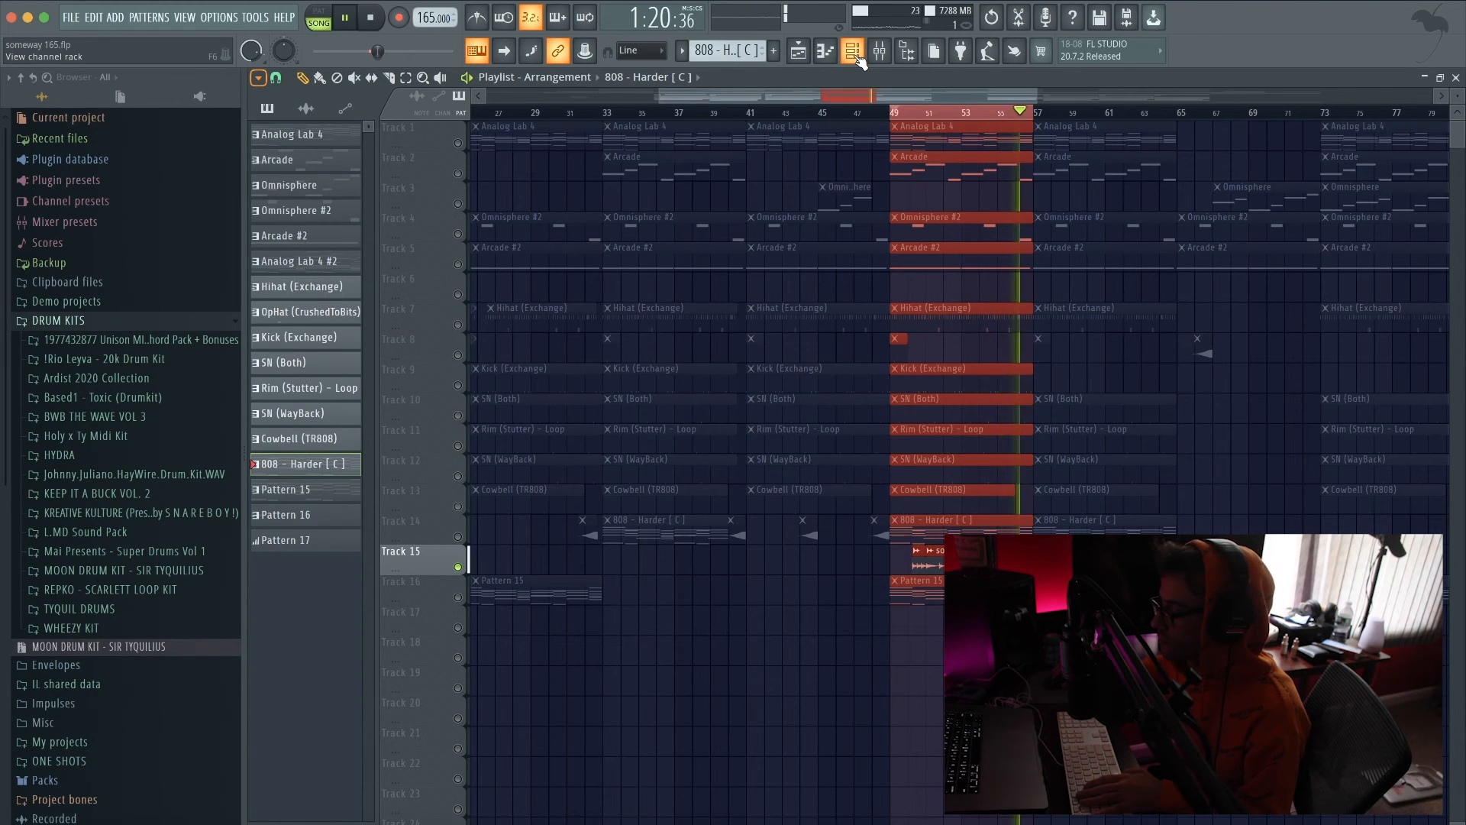
key("space")
Step: Enable Tracks 16, 1, 2, 4 and 5 alongside the soloed Track 15, and play the selection
left_click(458, 597)
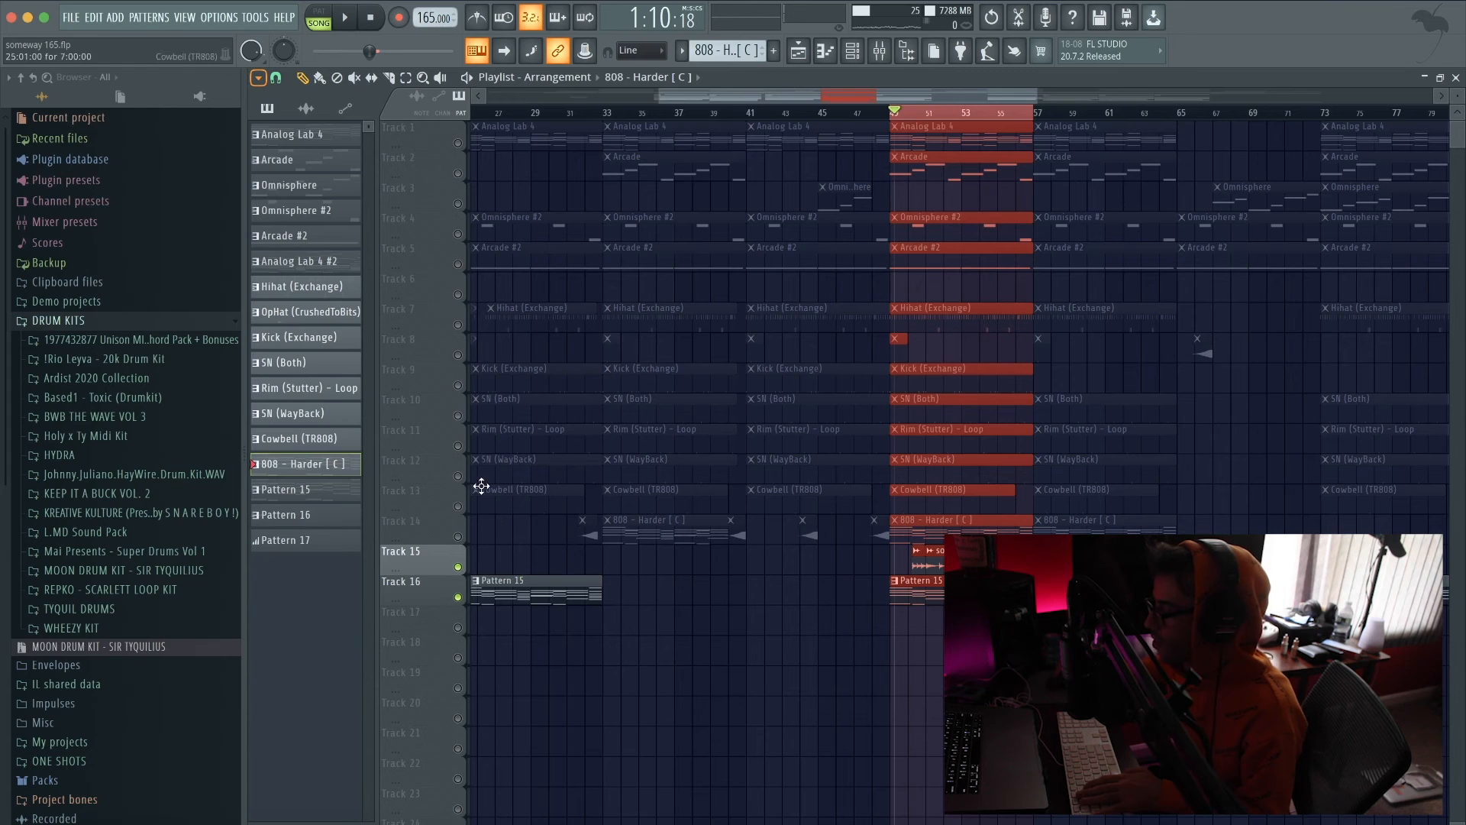
left_click(458, 143)
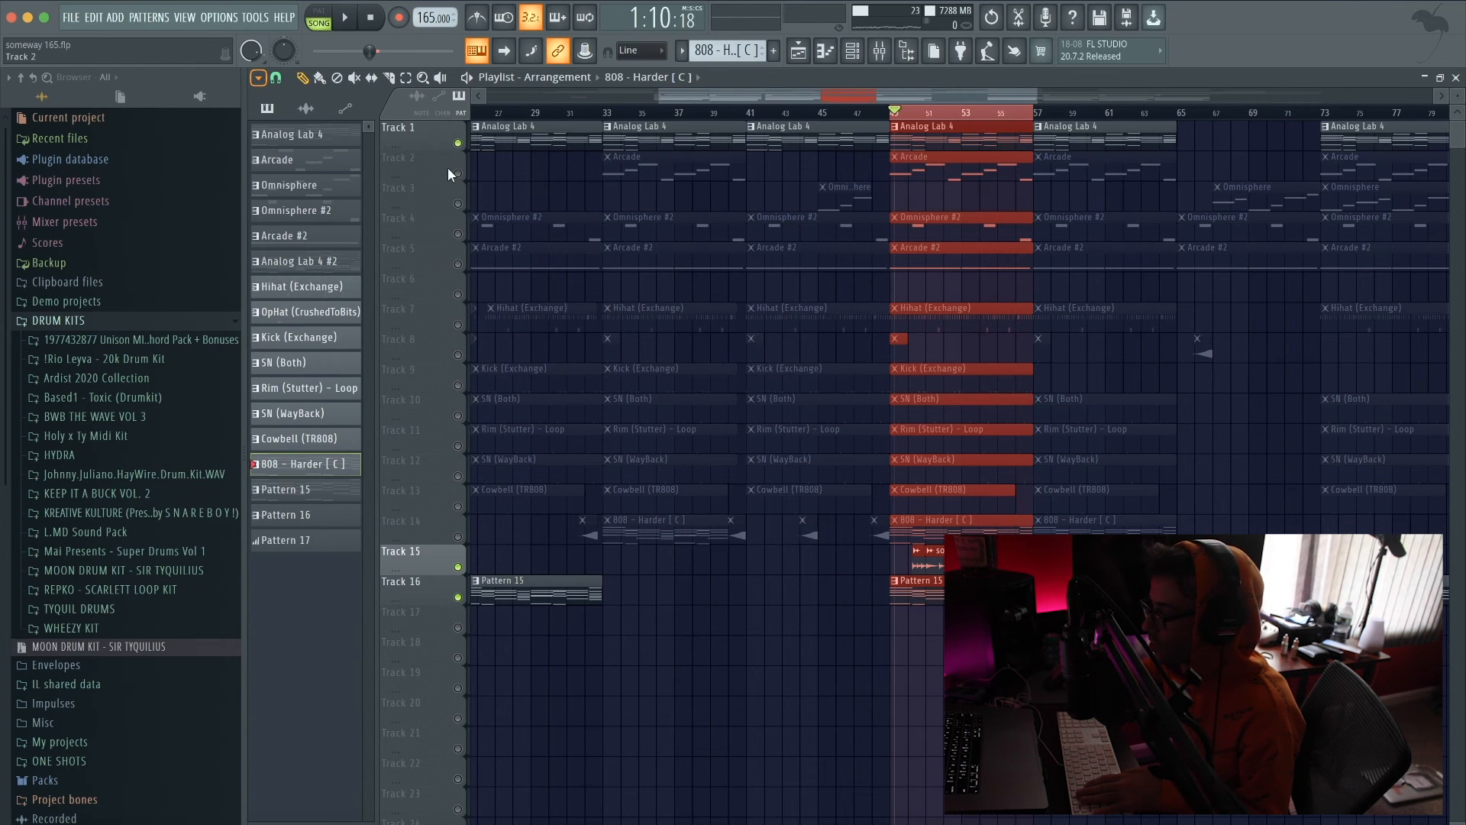
left_click(459, 173)
left_click(459, 234)
left_click(458, 264)
key("space")
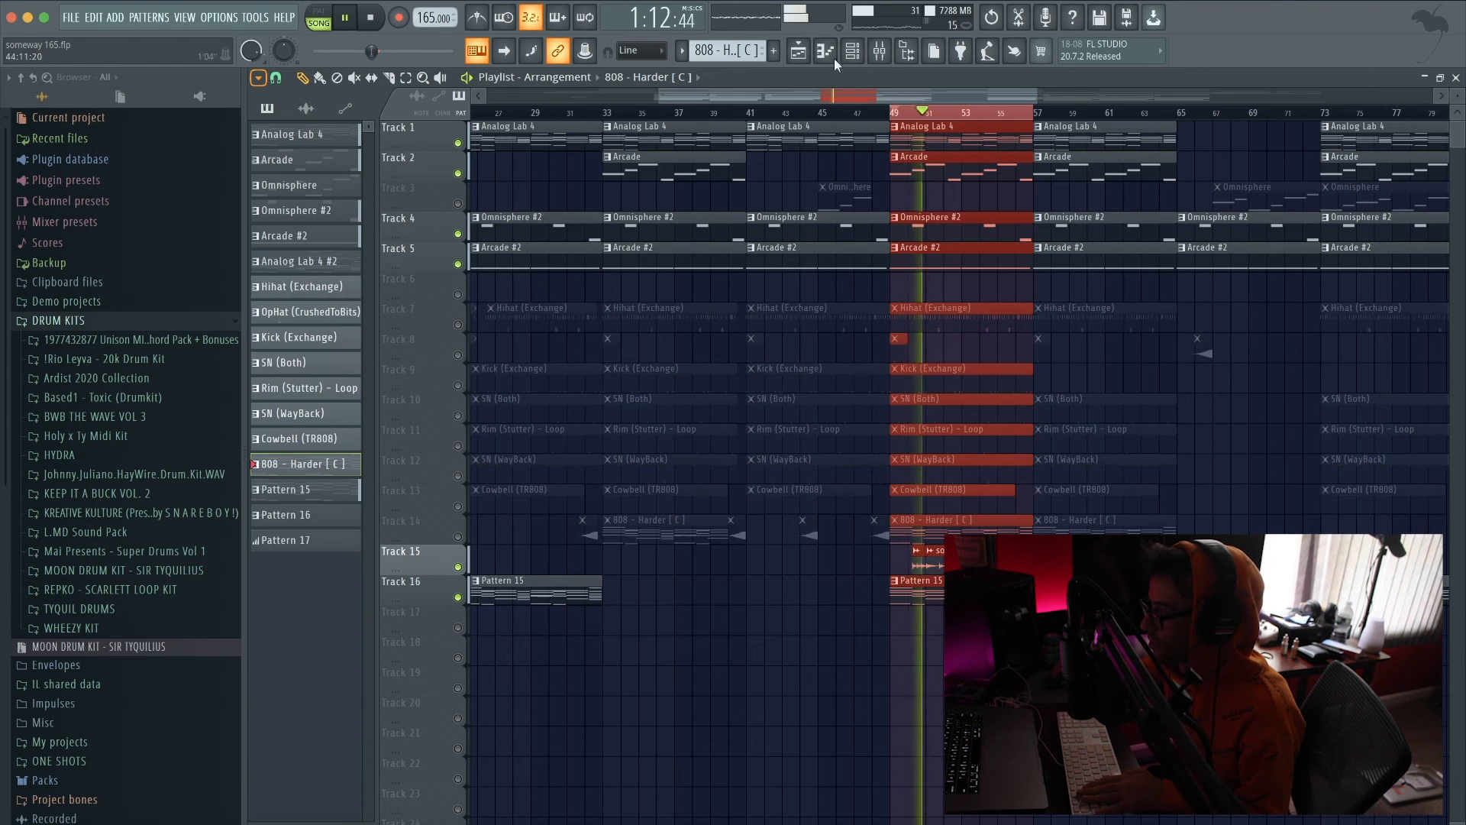
Step: Open the mixer and select the Insert 21 audio recording's track 9 to show its effects, playing the selection
left_click(853, 50)
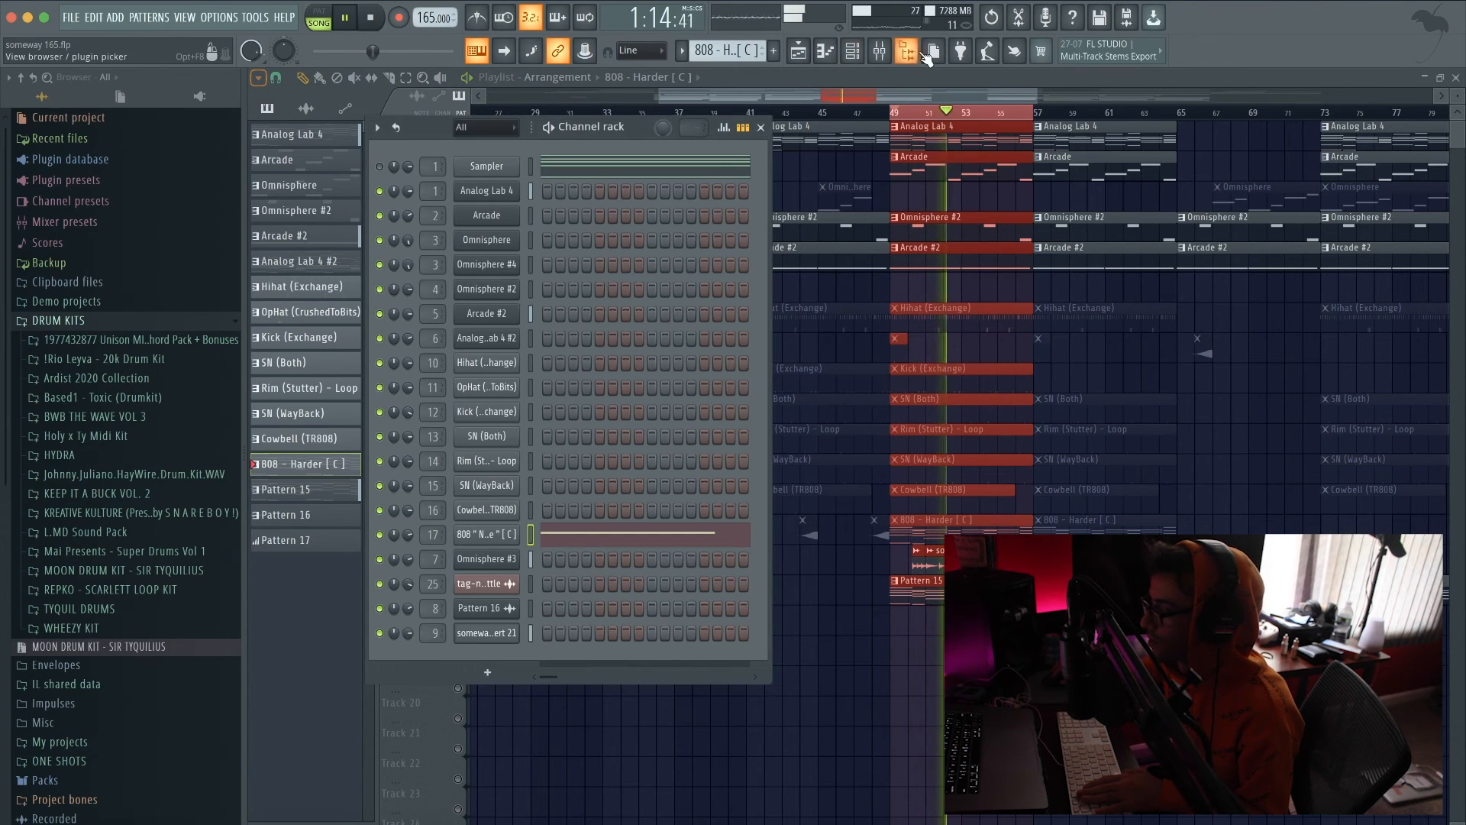
left_click(881, 51)
key("space")
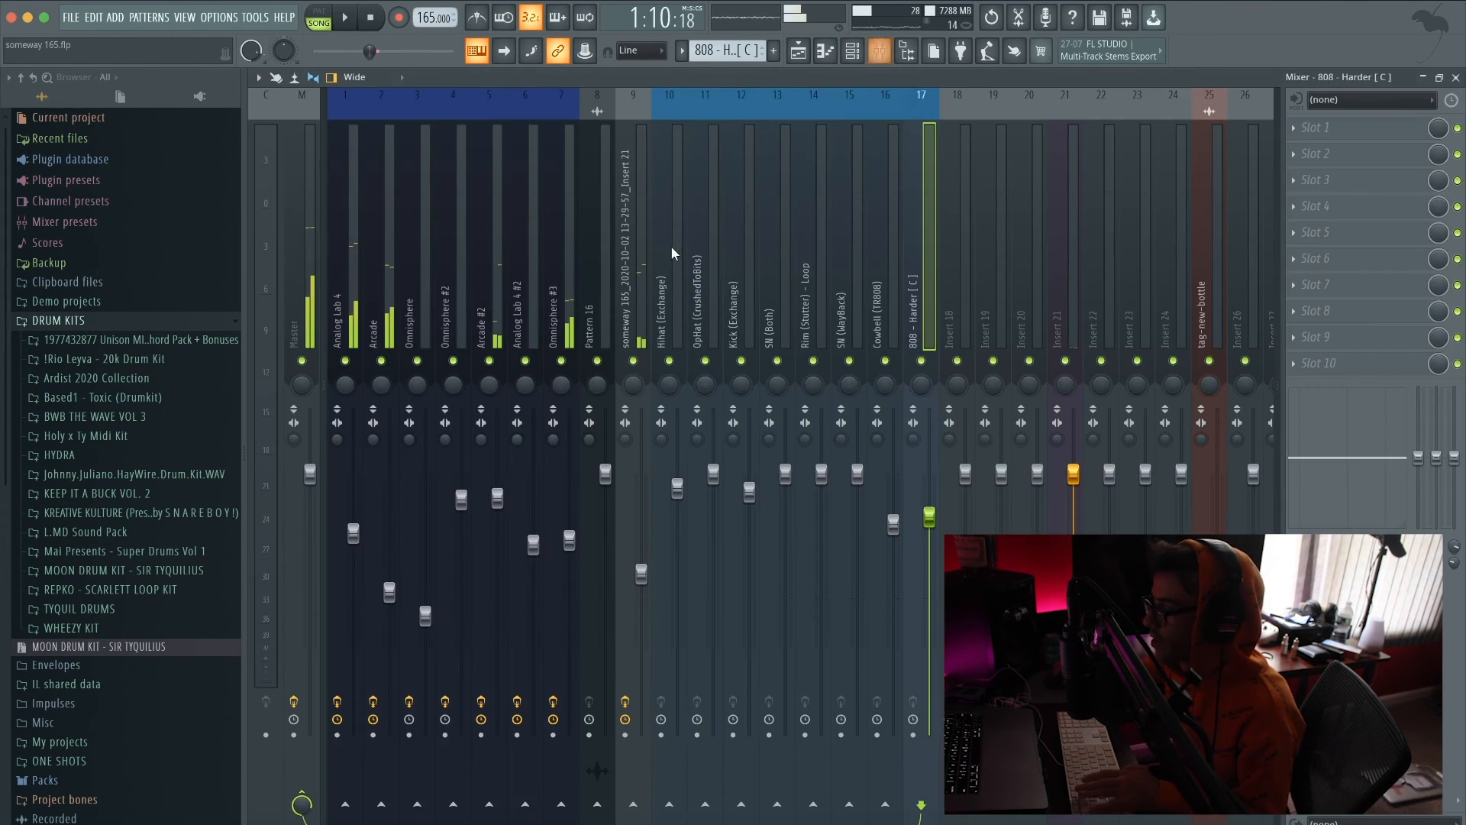
key("space")
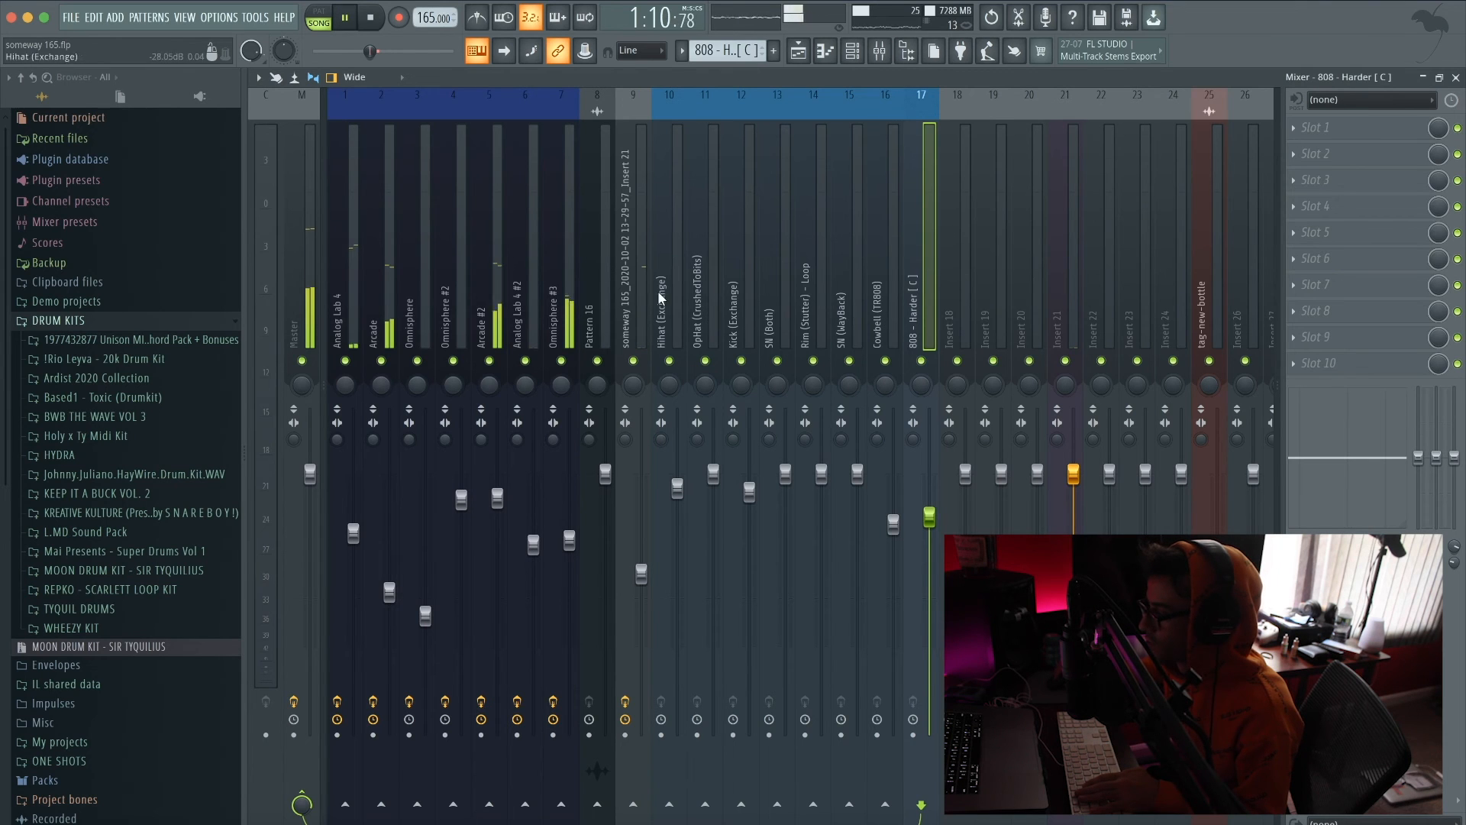
left_click(640, 300)
key("space")
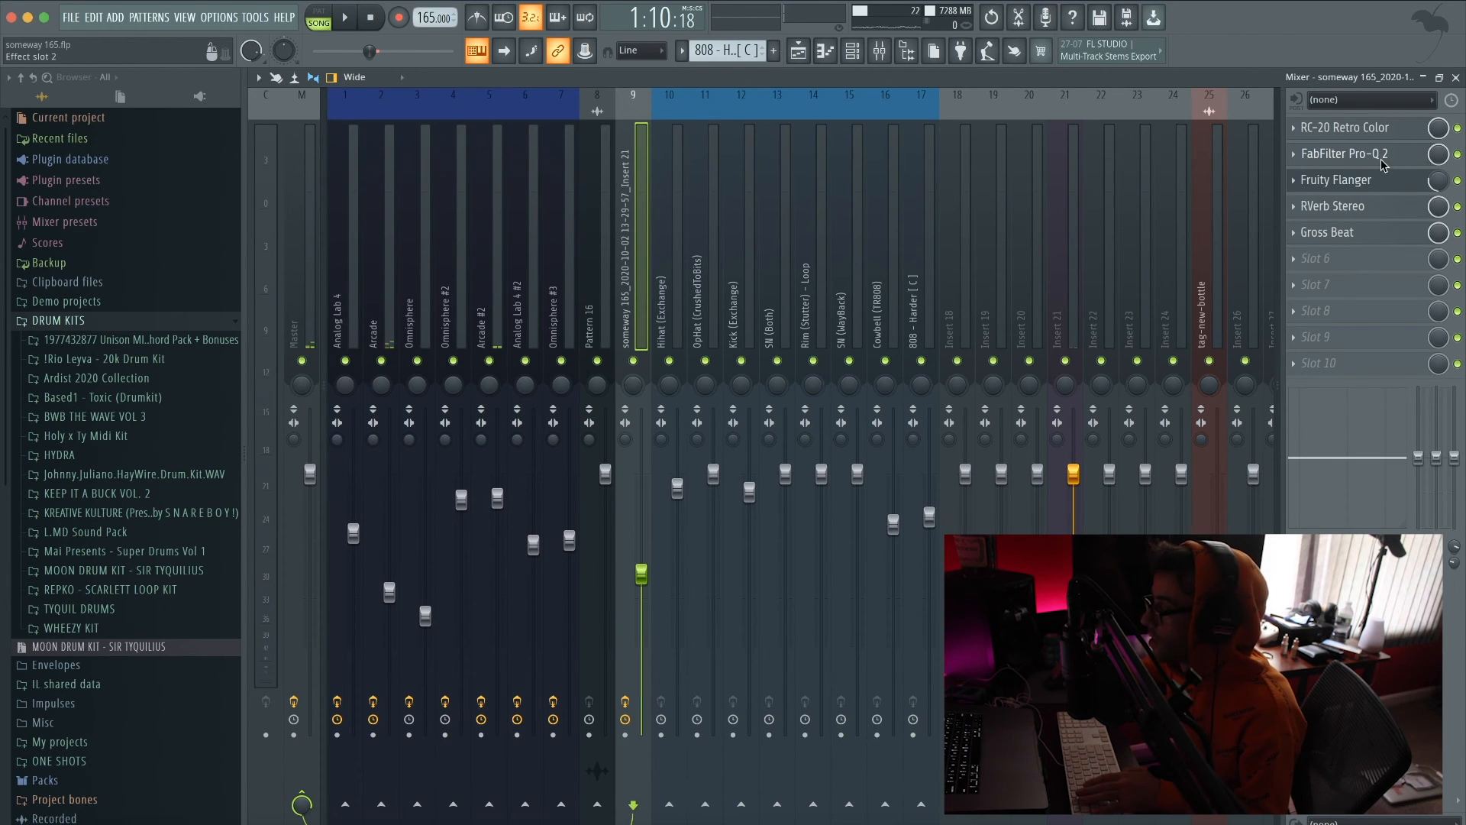
Step: Inspect the FabFilter Pro-Q 2 curve and the Fruity Flanger settings on mixer track 9
left_click(1384, 163)
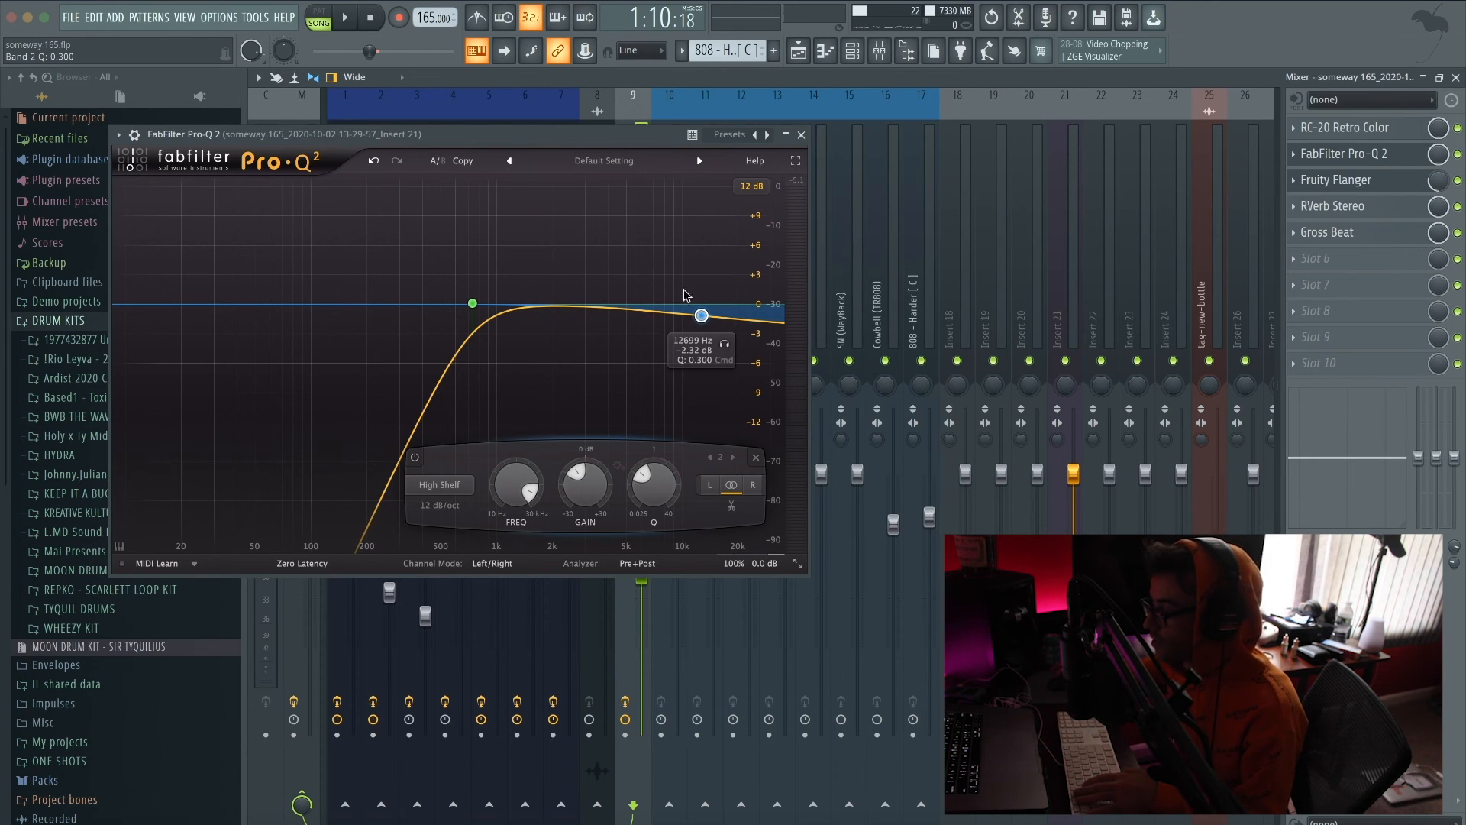
left_click(801, 135)
left_click(1336, 182)
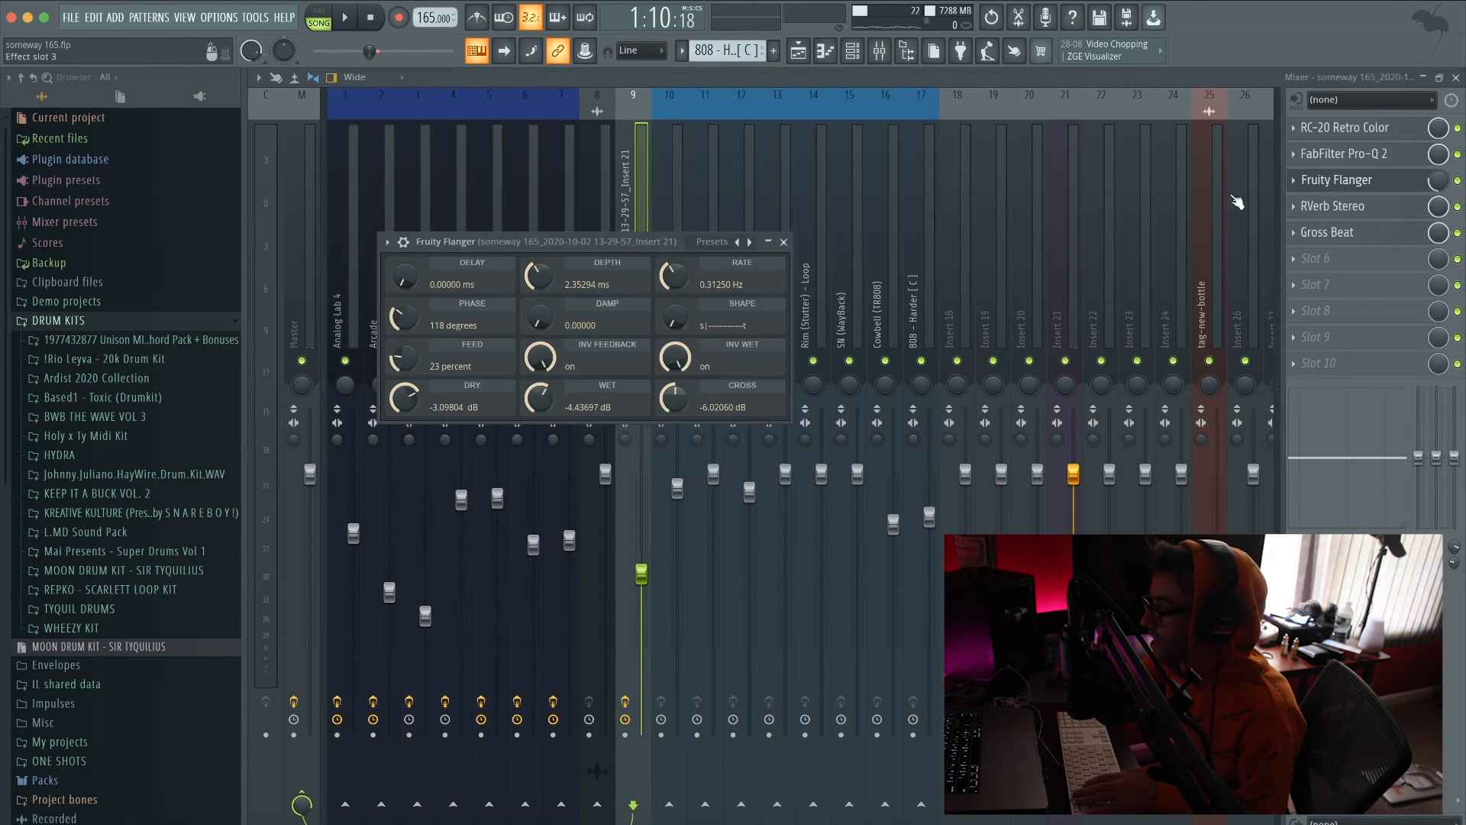
left_click(784, 242)
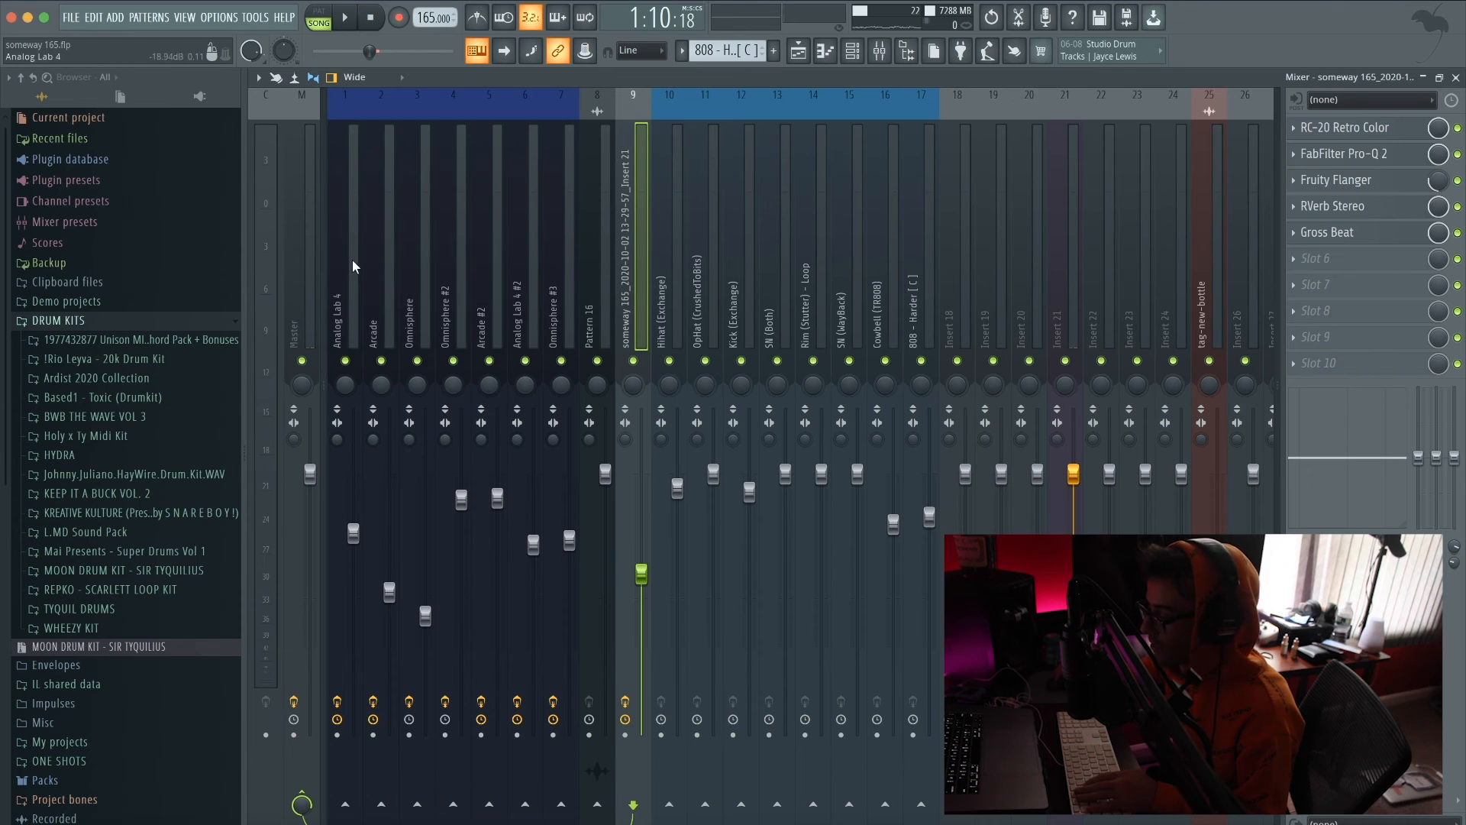
Step: Compare other mixer tracks, return to track 9, and inspect its RVerb Stereo settings during playback
left_click(441, 289)
left_click(563, 278)
left_click(656, 274)
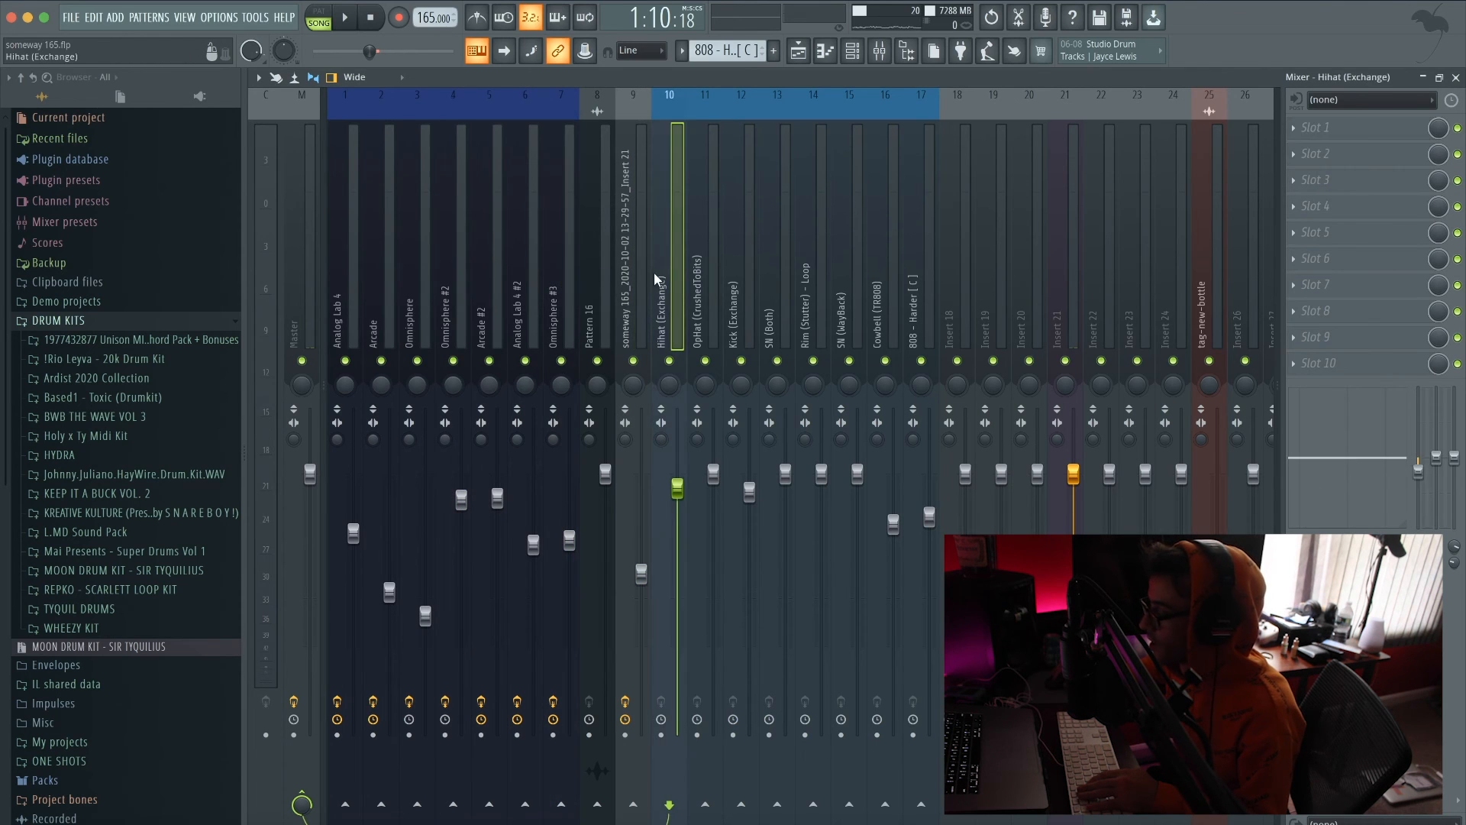
left_click(595, 286)
left_click(636, 305)
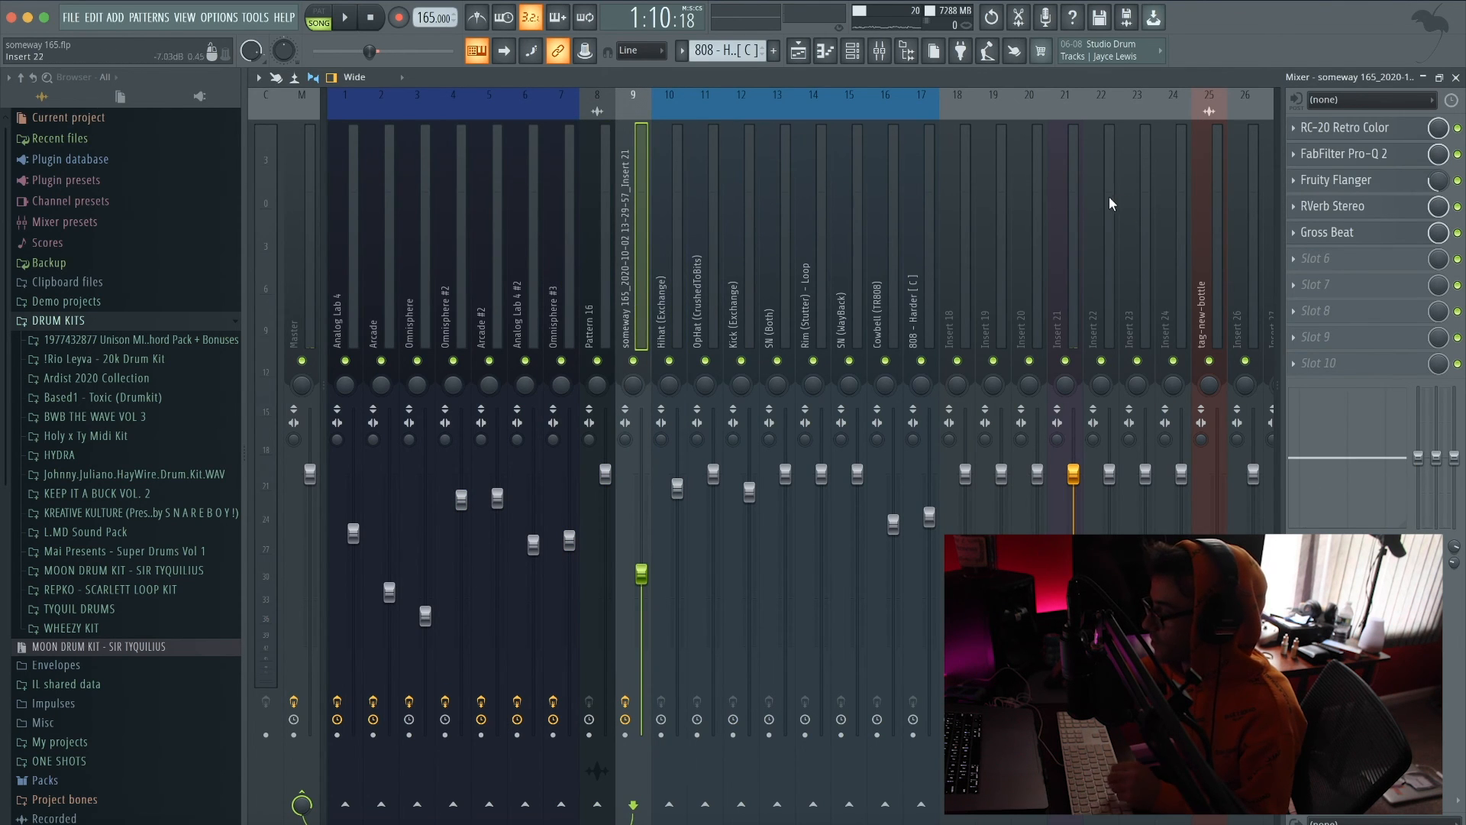
left_click(1393, 212)
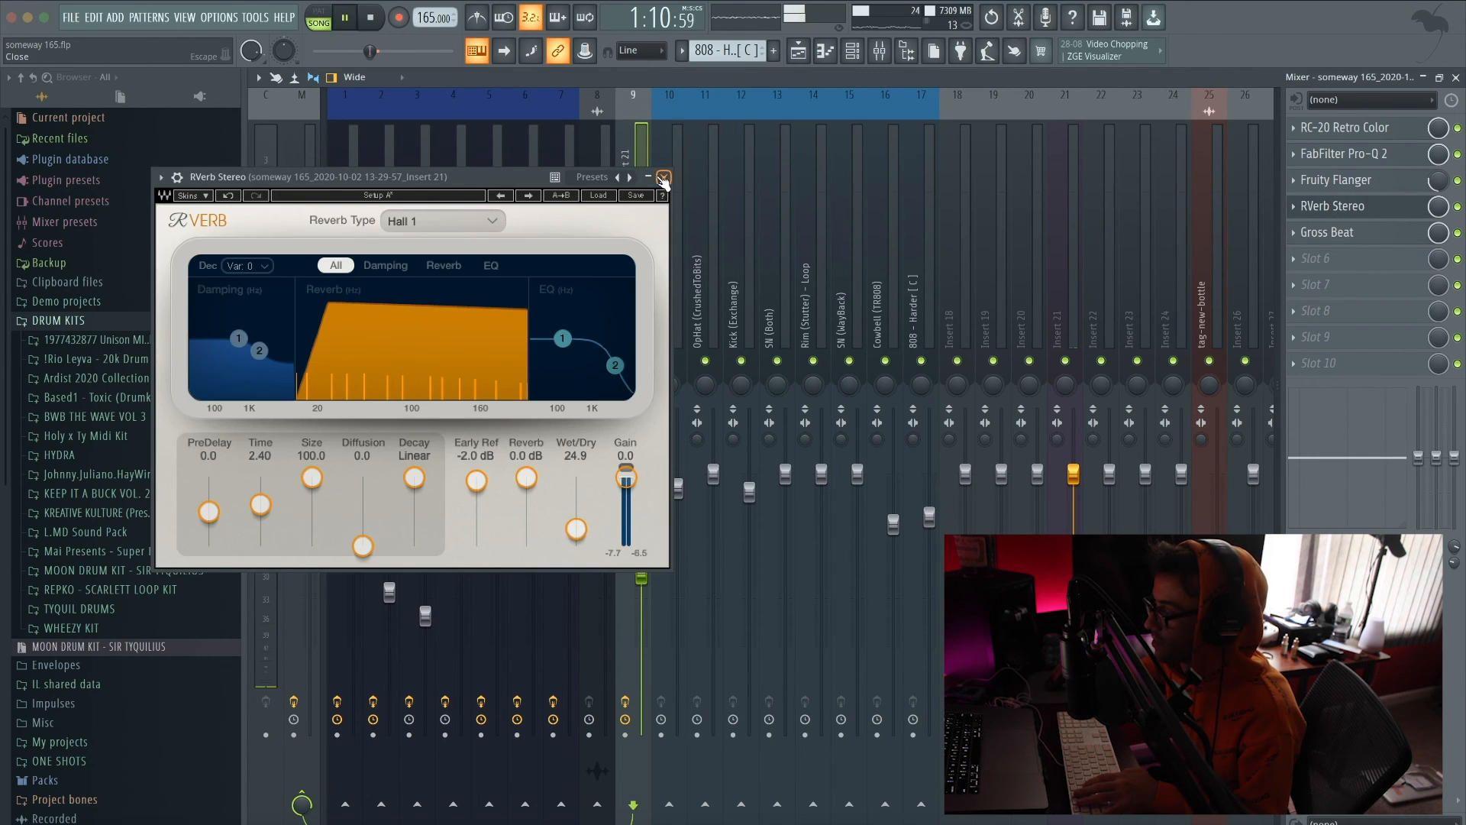
left_click(664, 179)
key("space")
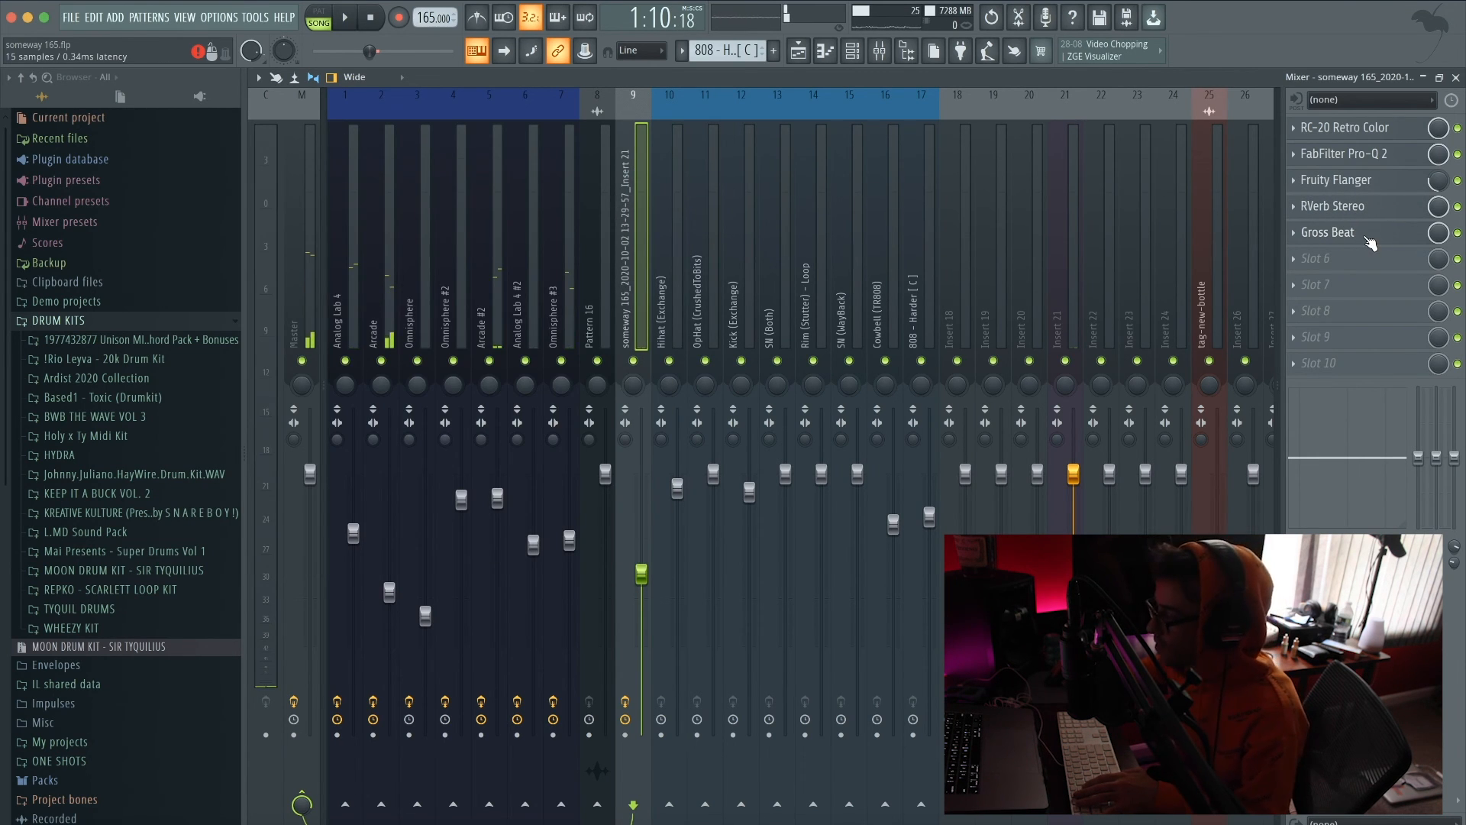
Step: Inspect Gross Beat on mixer track 9, disable the effect, and play the selection without it
left_click(1368, 238)
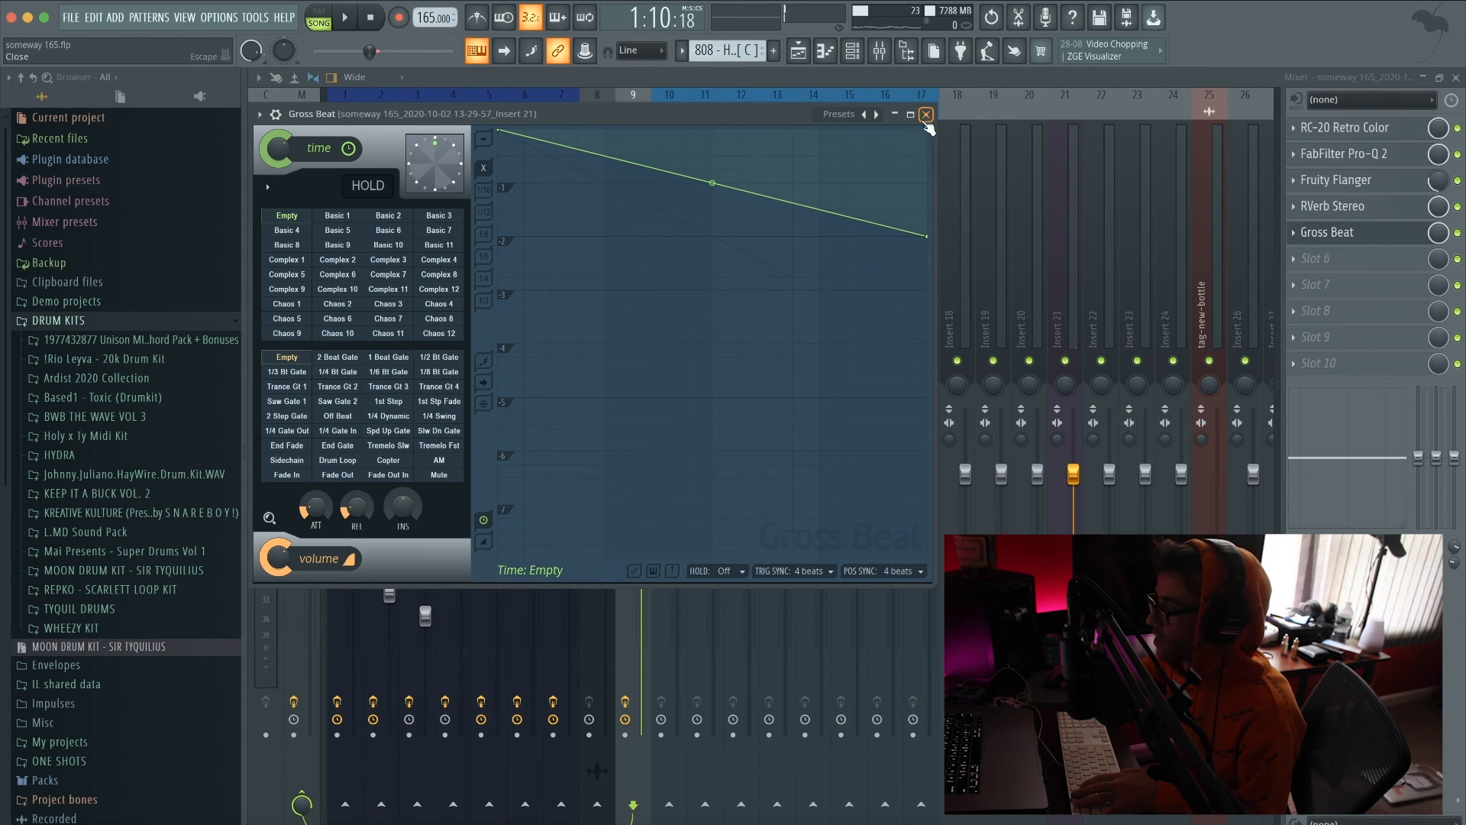
left_click(1457, 233)
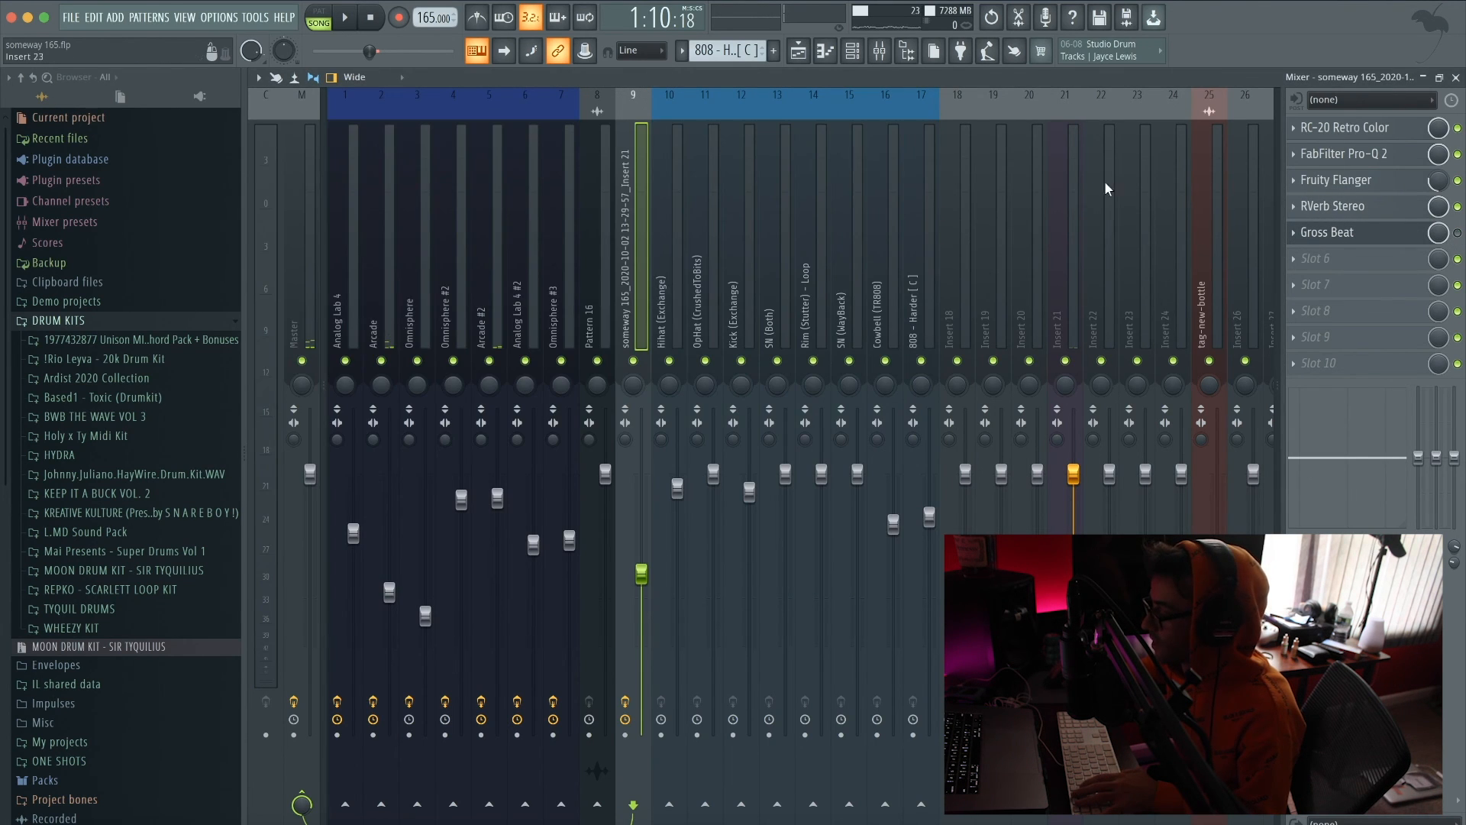
key("space")
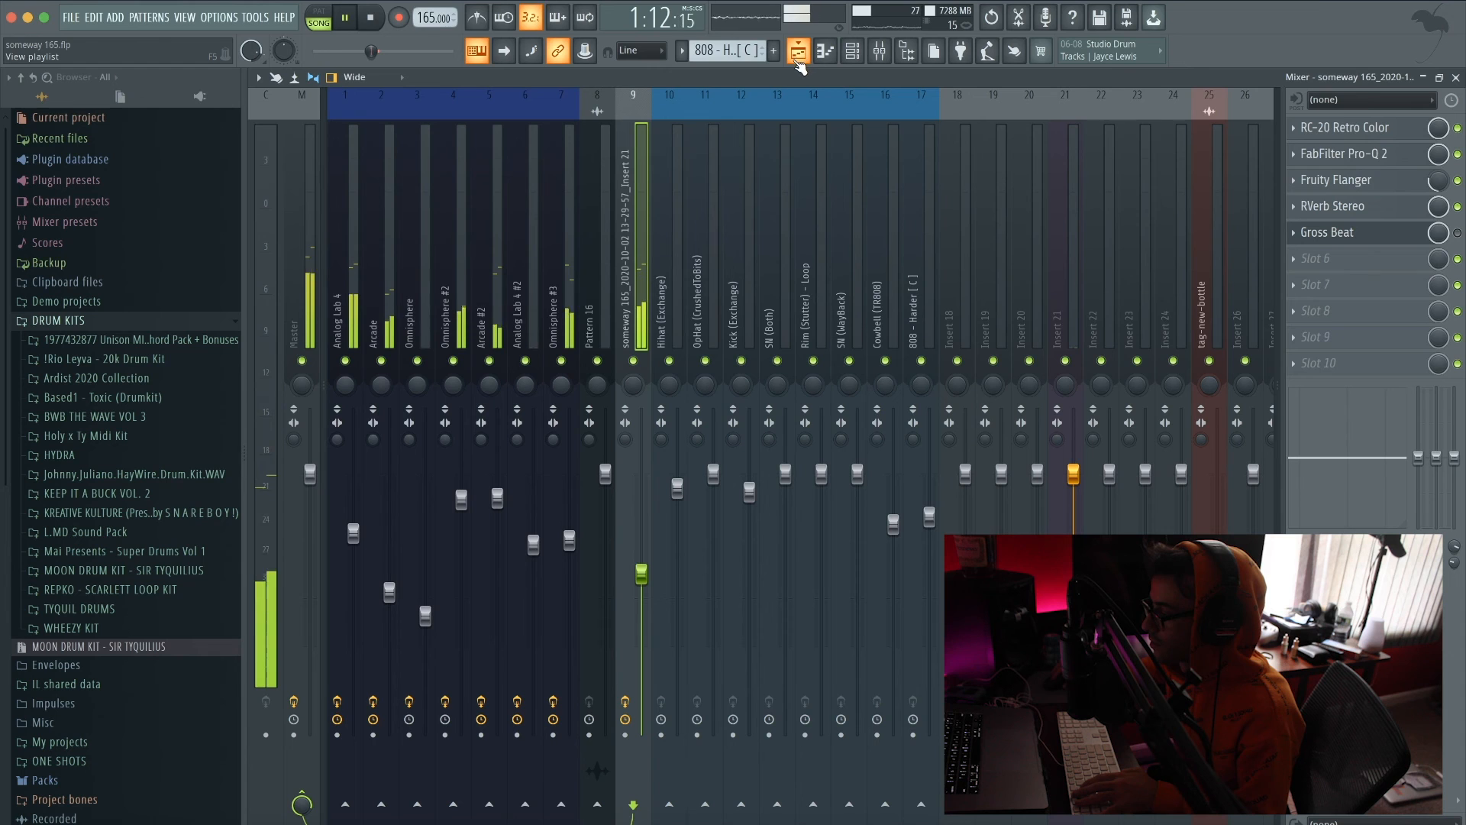
key("space")
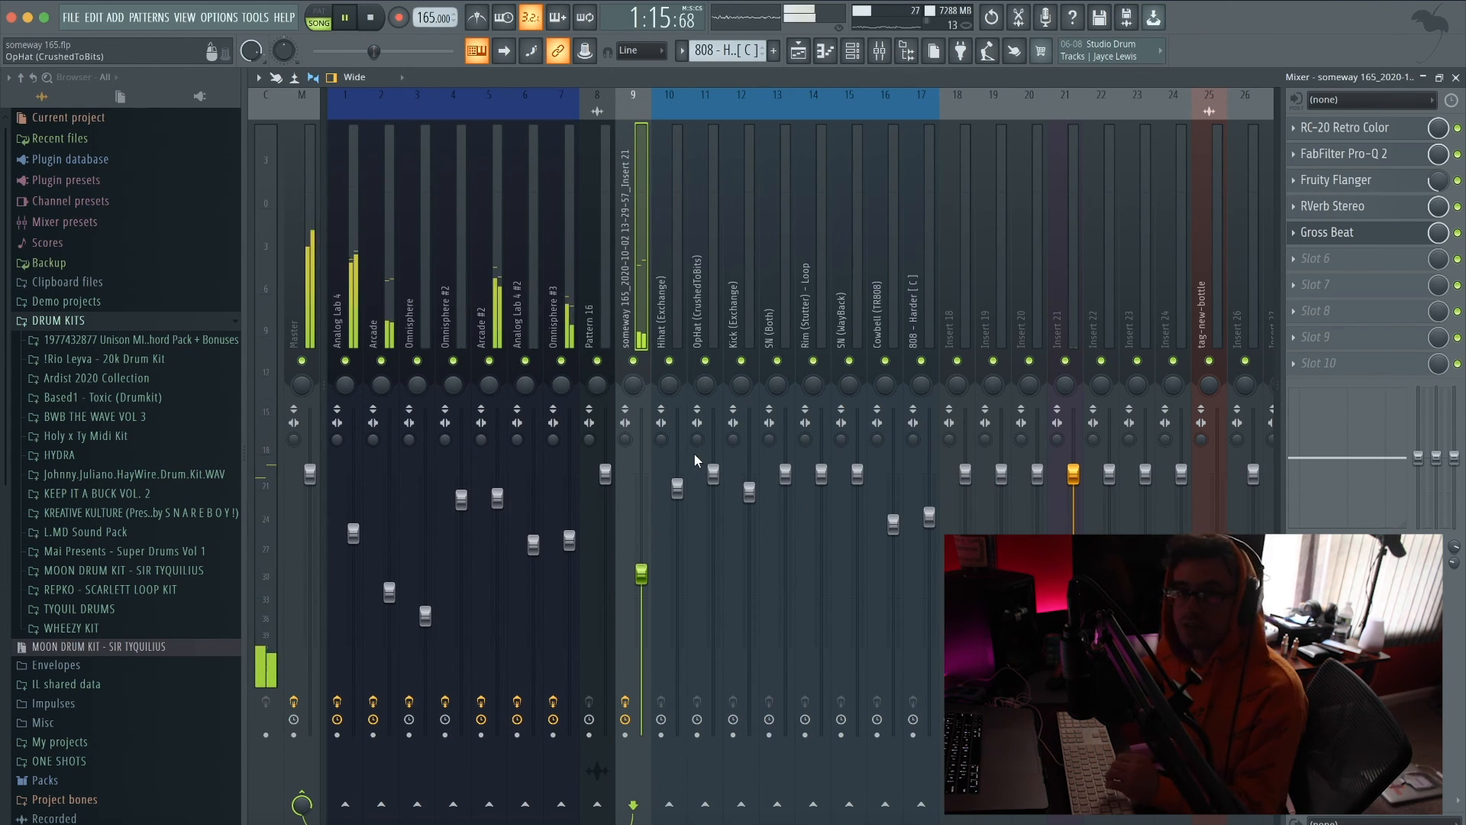
Step: Return to the playlist, unsolo all tracks, and set the time selection to bars 1 to 57
left_click(799, 51)
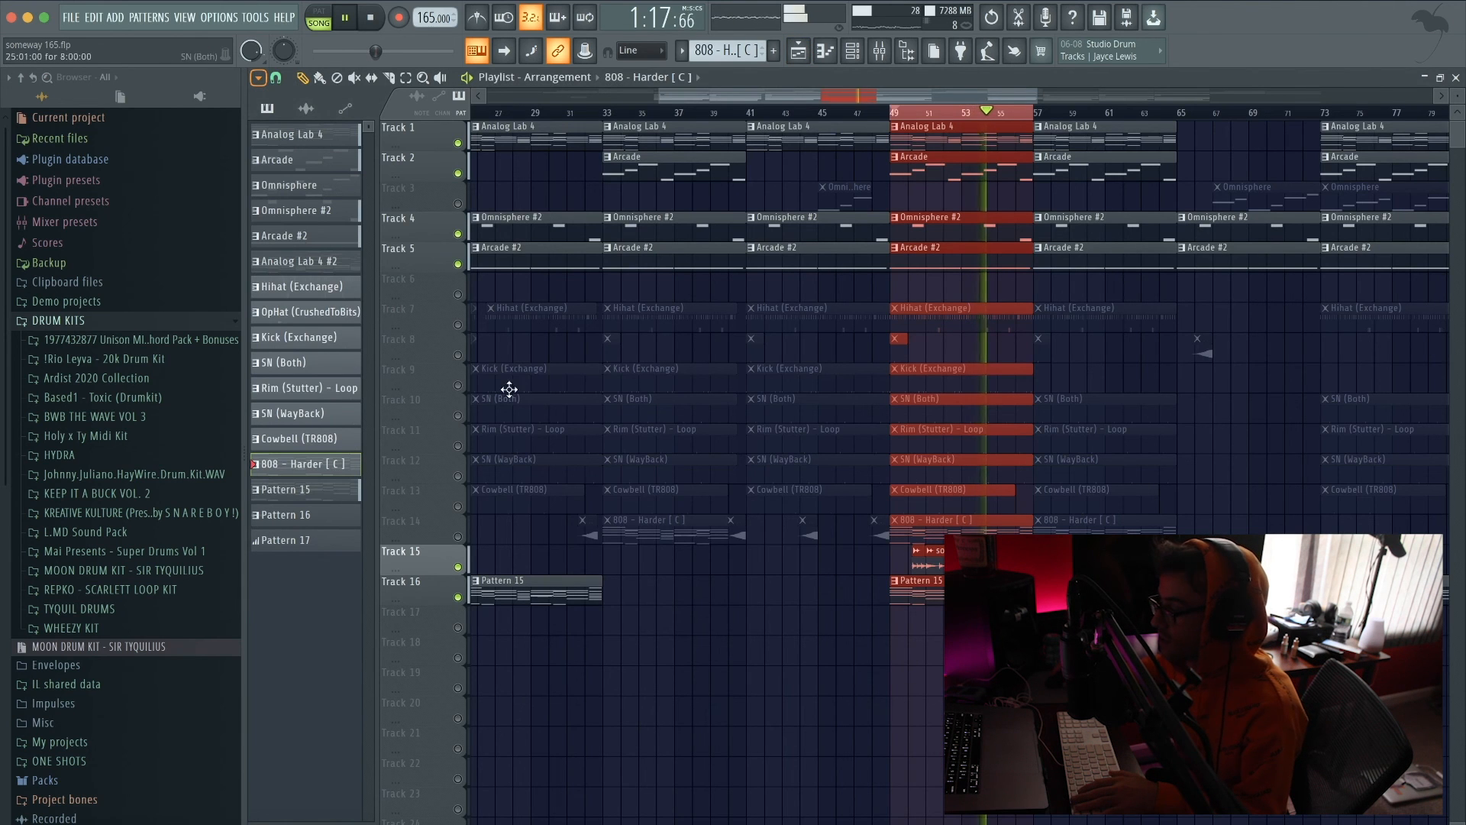
right_click(458, 326)
right_click(459, 326)
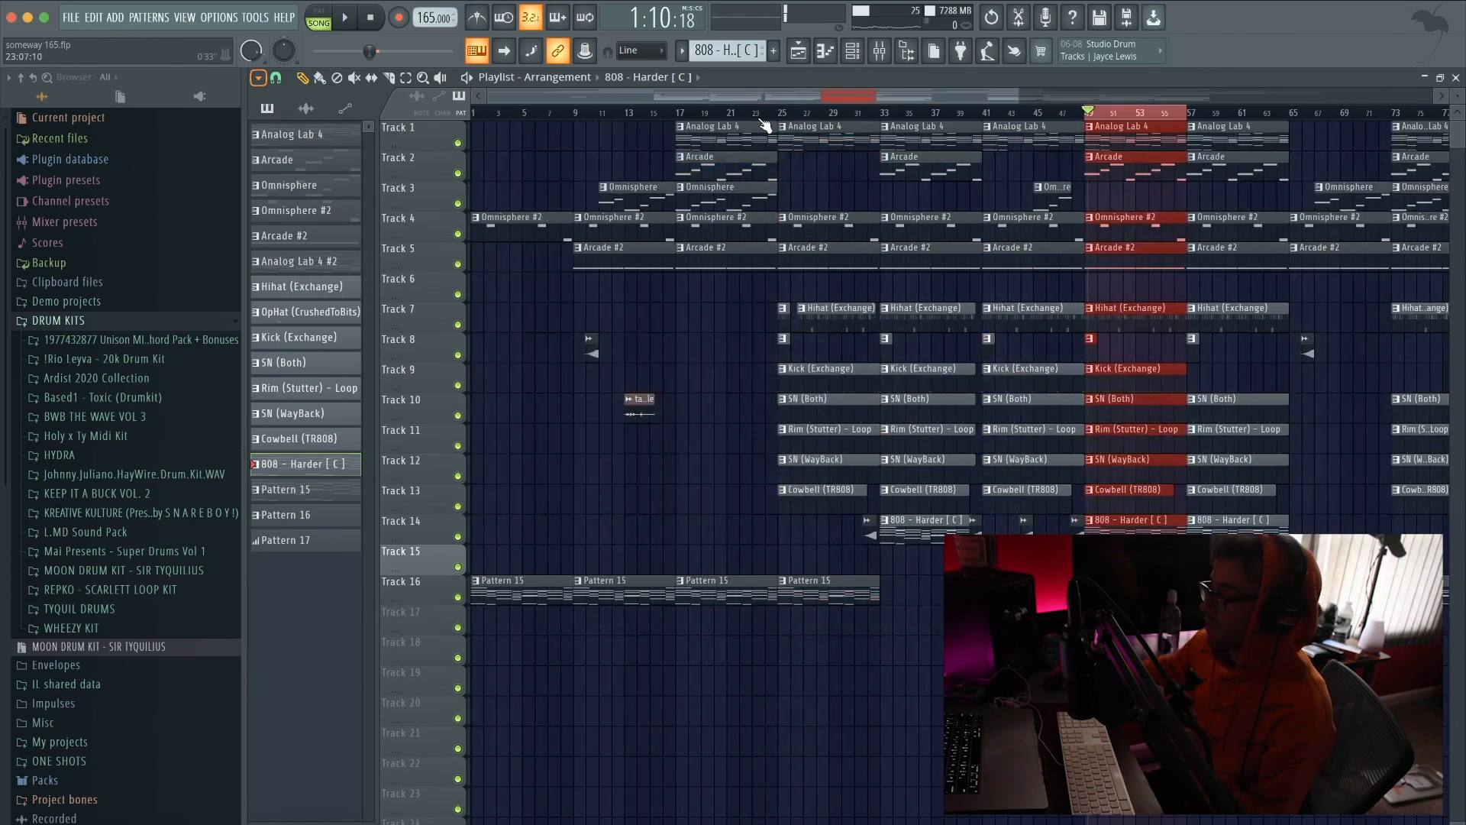
left_click_drag(754, 114, 315, 79)
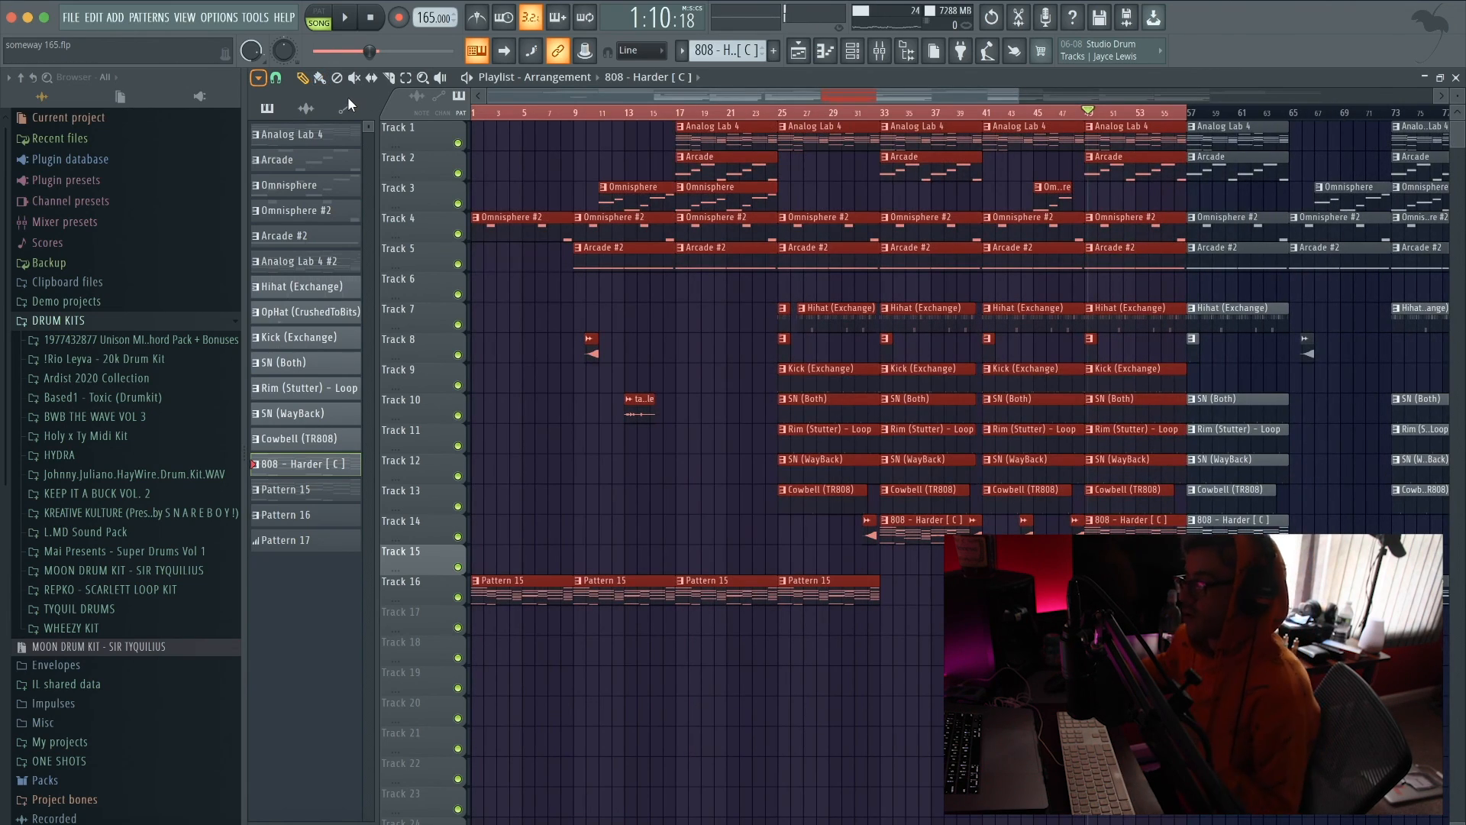